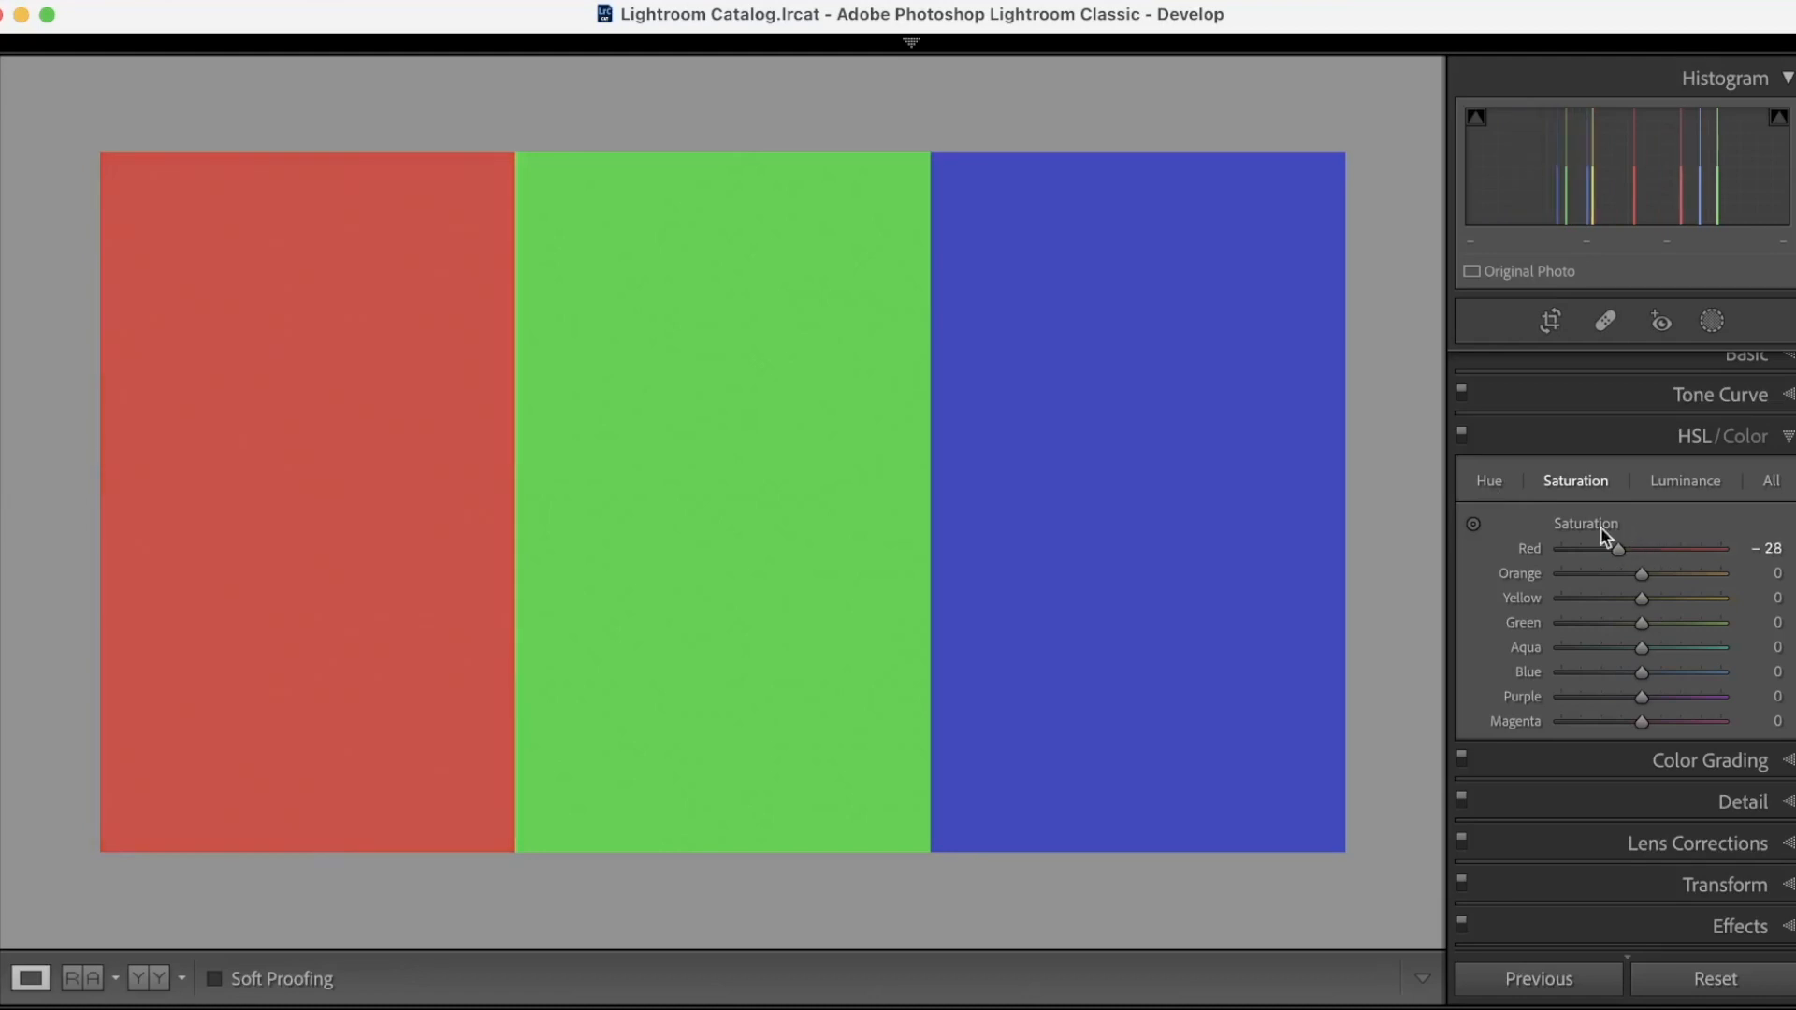
- Reset the HSL Red saturation, then try a Green saturation change and Blue saturation at -95, resetting both to 0
double_click(1526, 548)
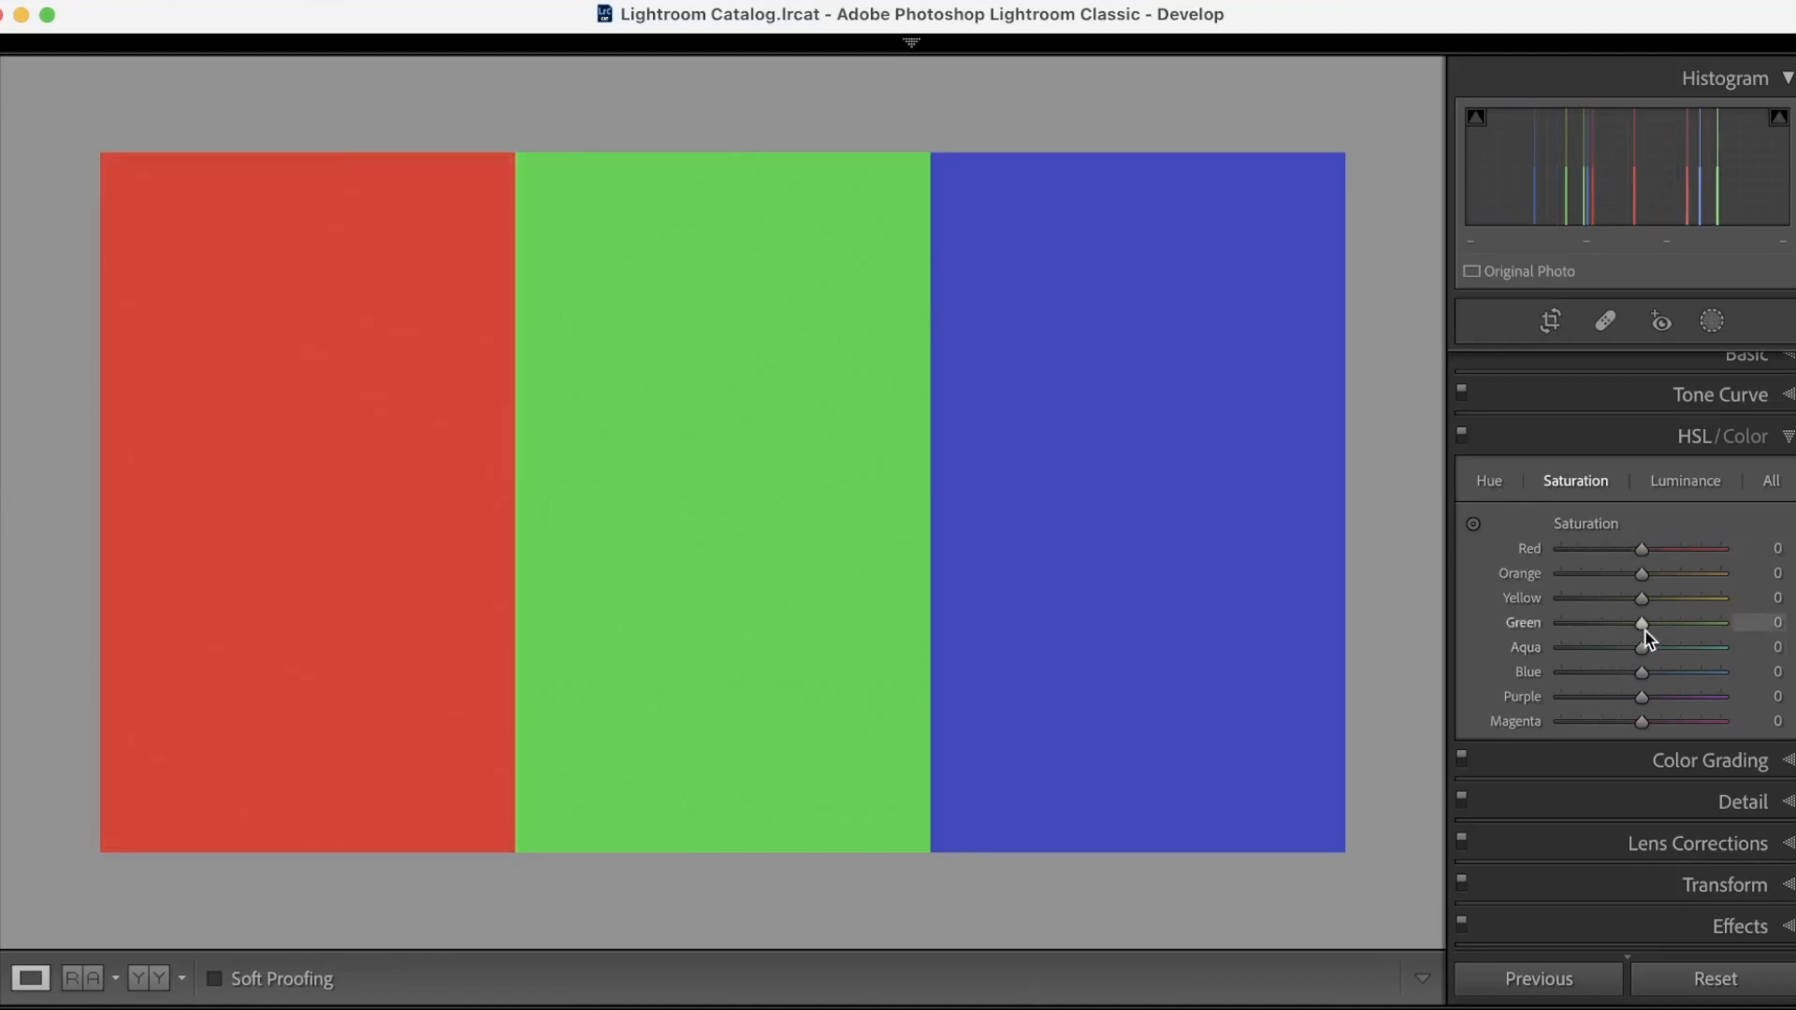
left_click_drag(1646, 634, 1740, 622)
double_click(1510, 625)
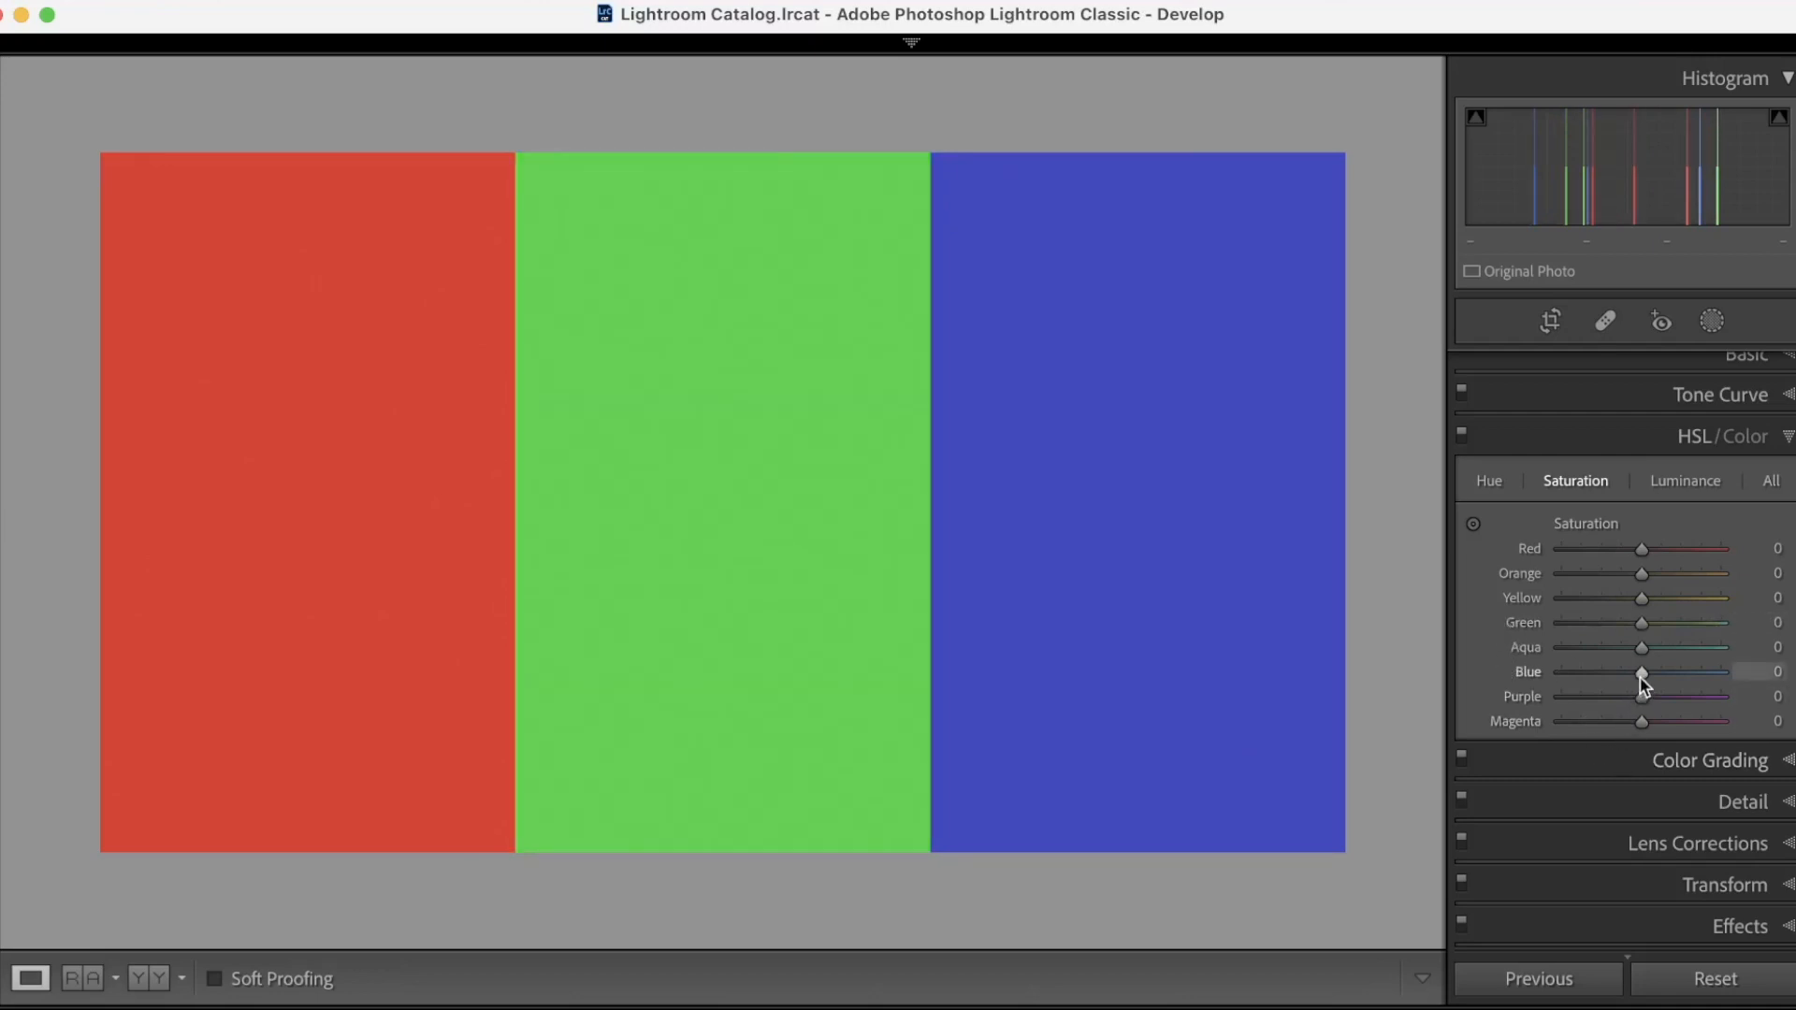
left_click_drag(1640, 675, 1566, 673)
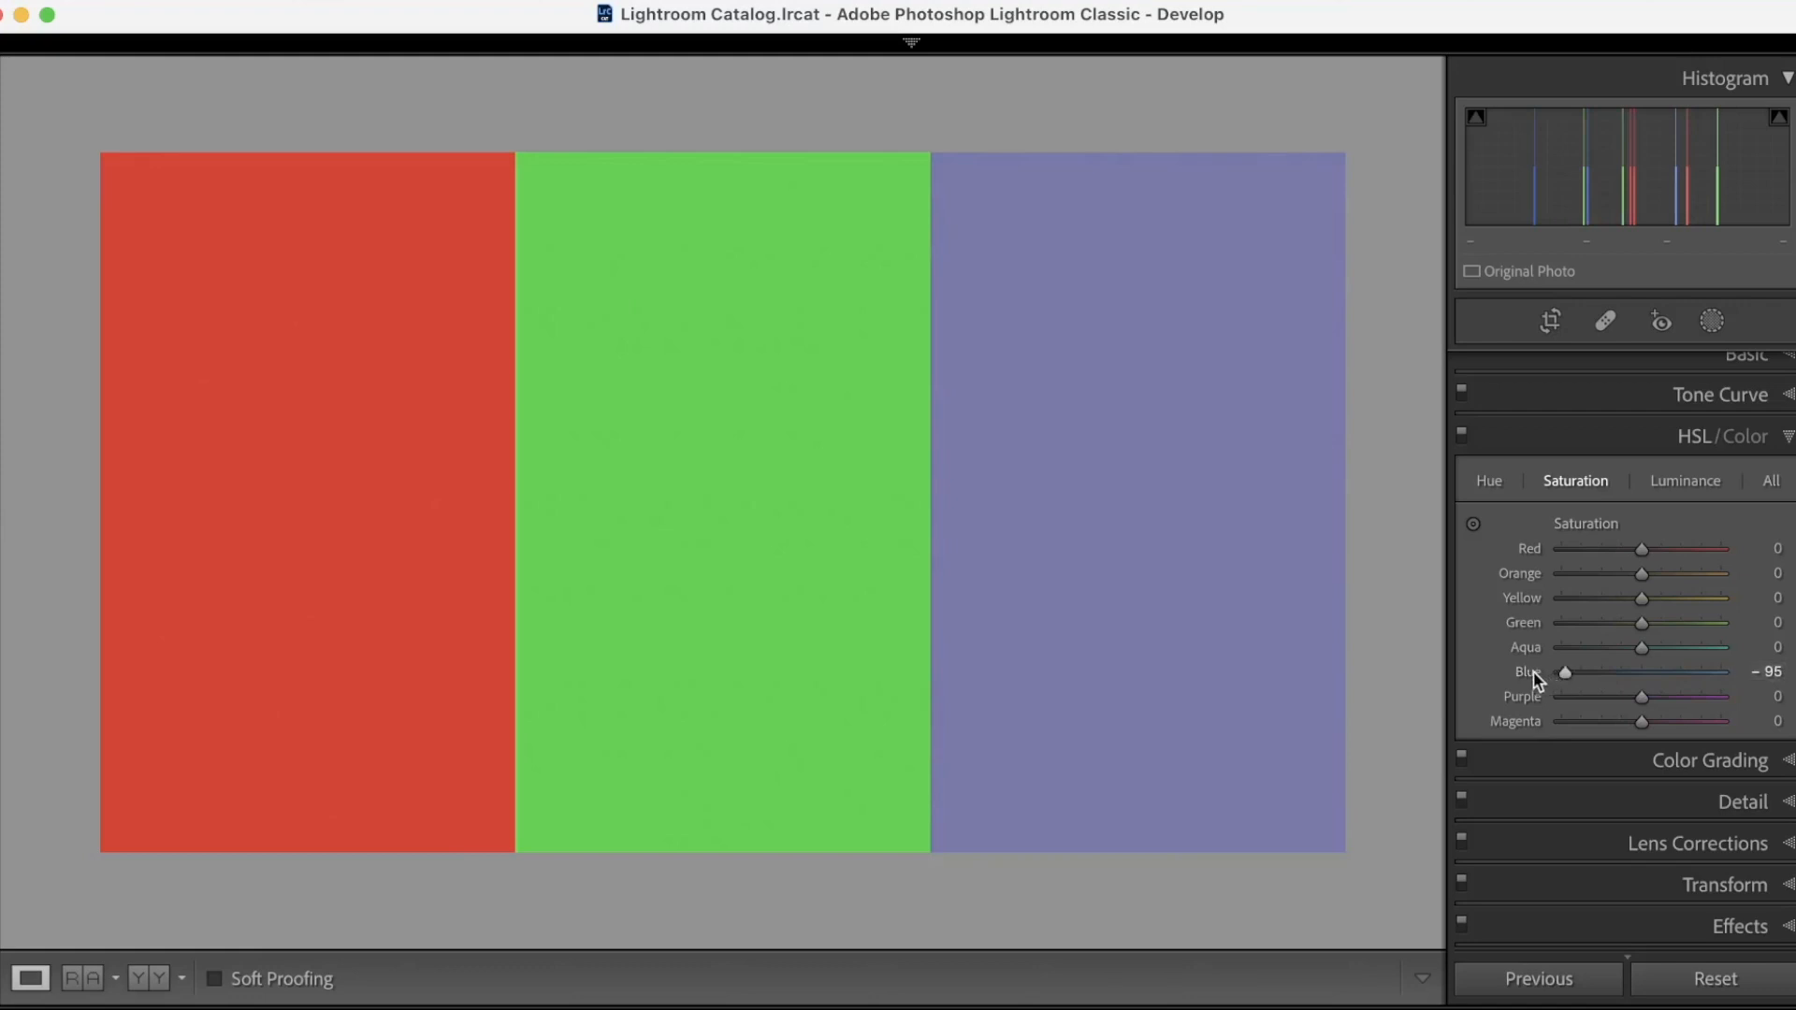
double_click(1534, 670)
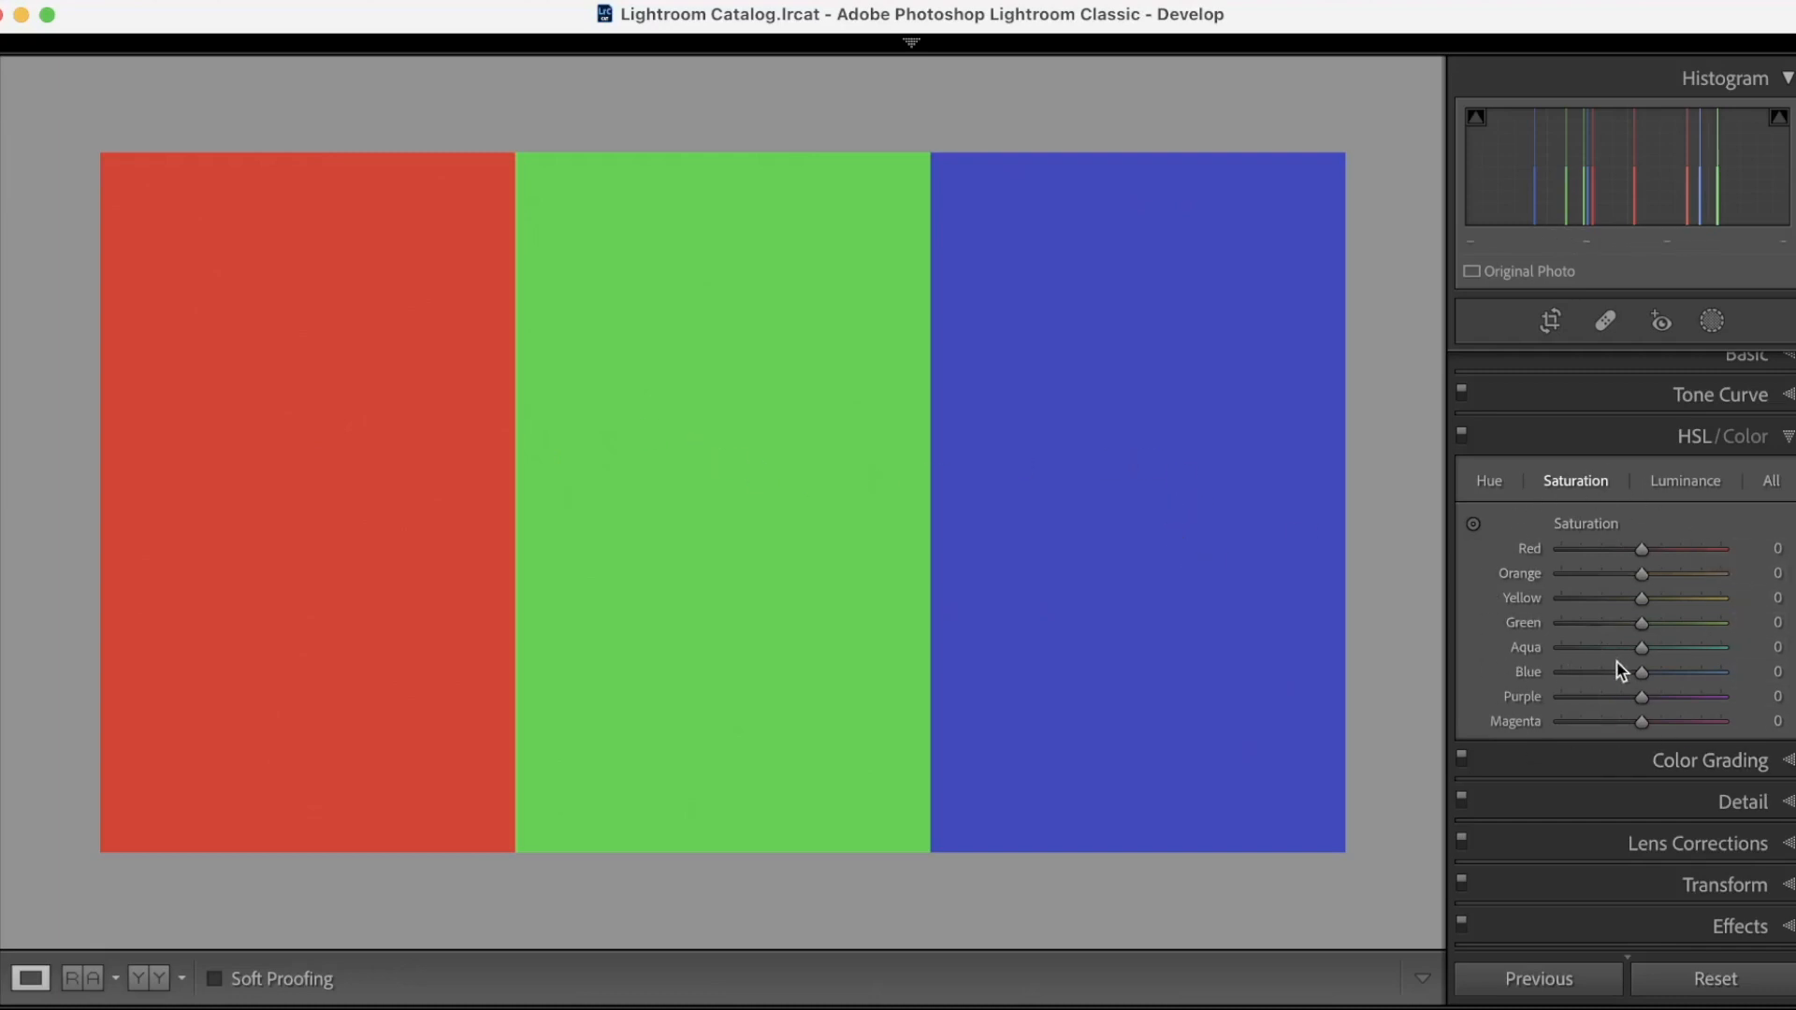
- Open the Calibration settings, try Blue Primary saturation at +100 on the colour bars, and reset it to 0
scroll(1620, 671, "down", 2)
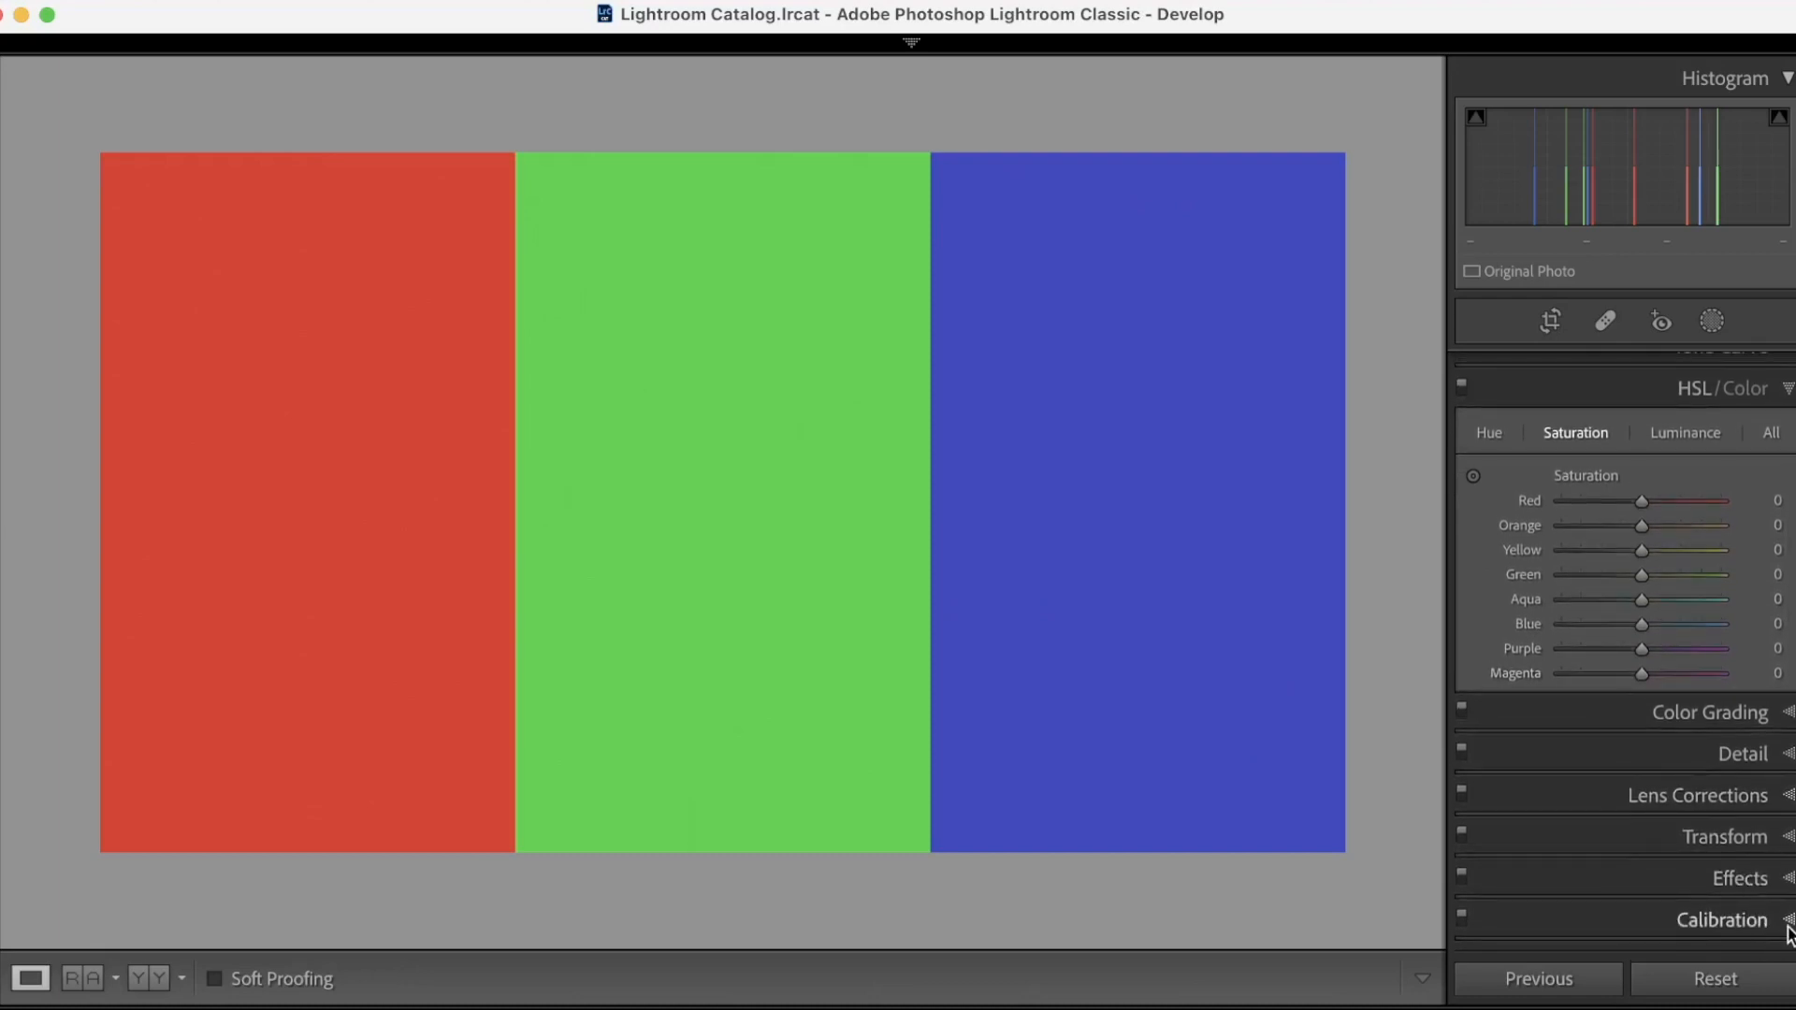
left_click(1786, 926)
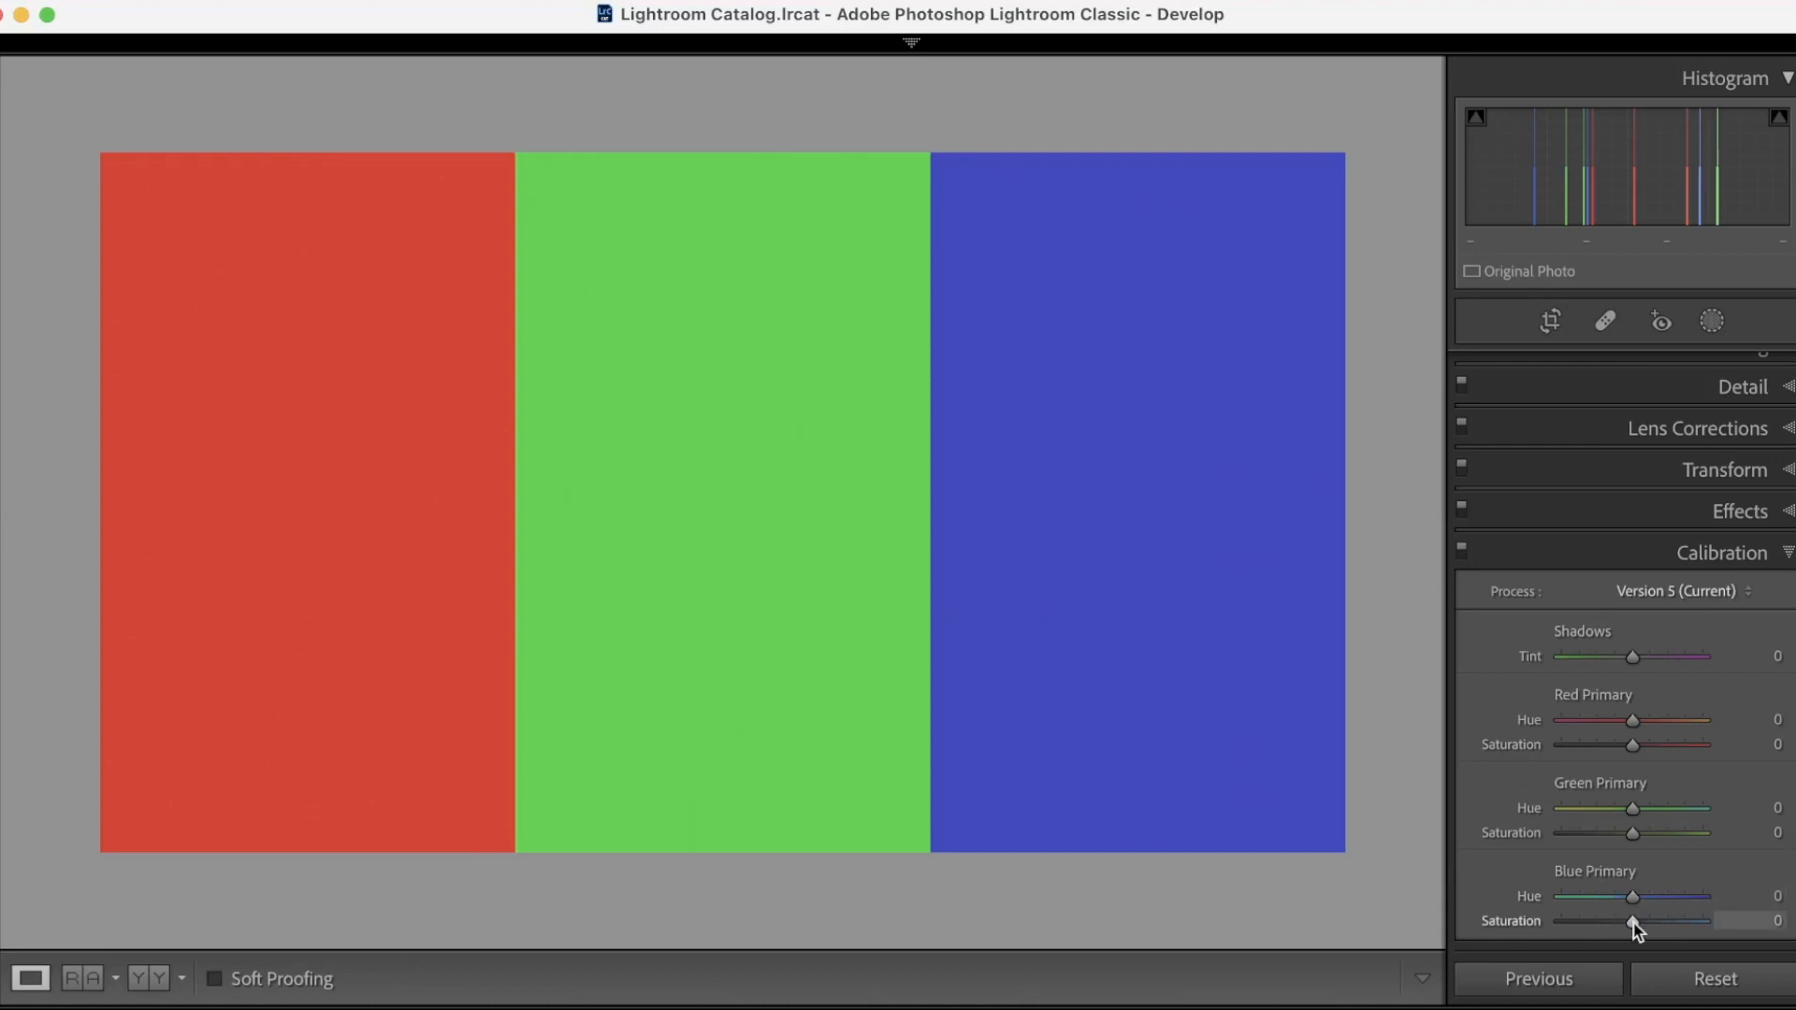
left_click_drag(1631, 921, 1711, 851)
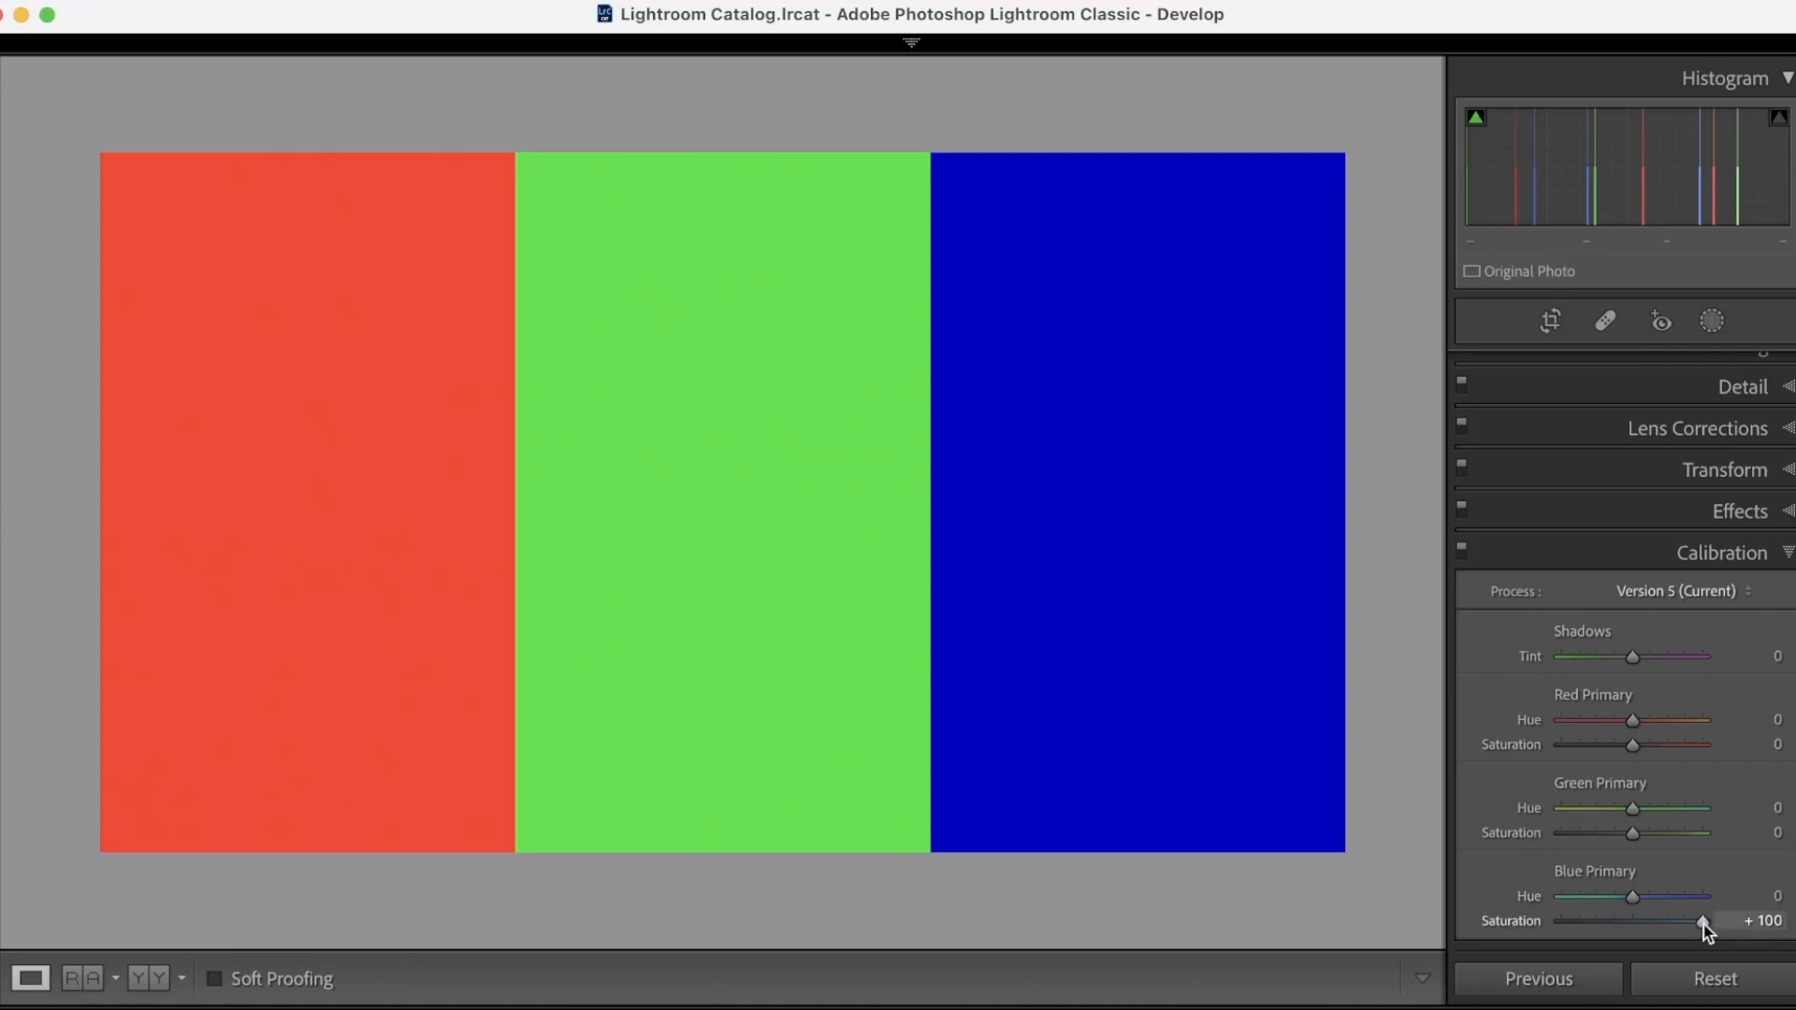
left_click_drag(1699, 922, 1699, 838)
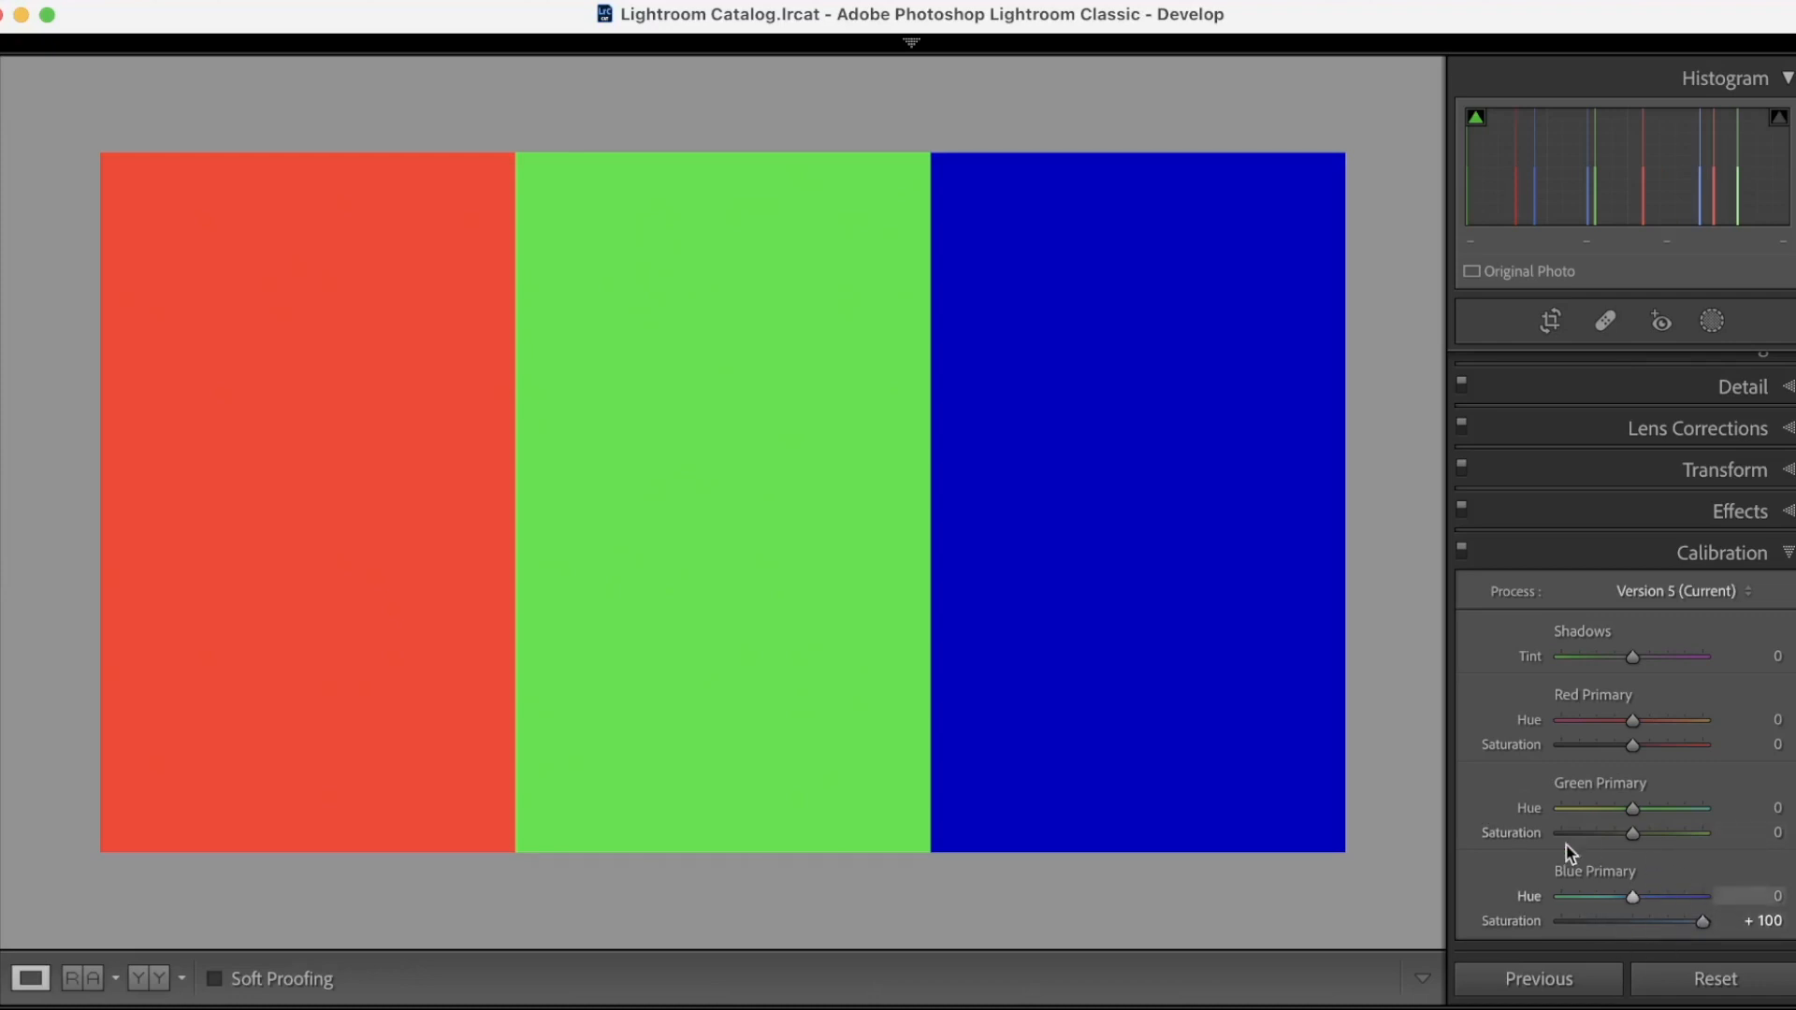
double_click(1700, 924)
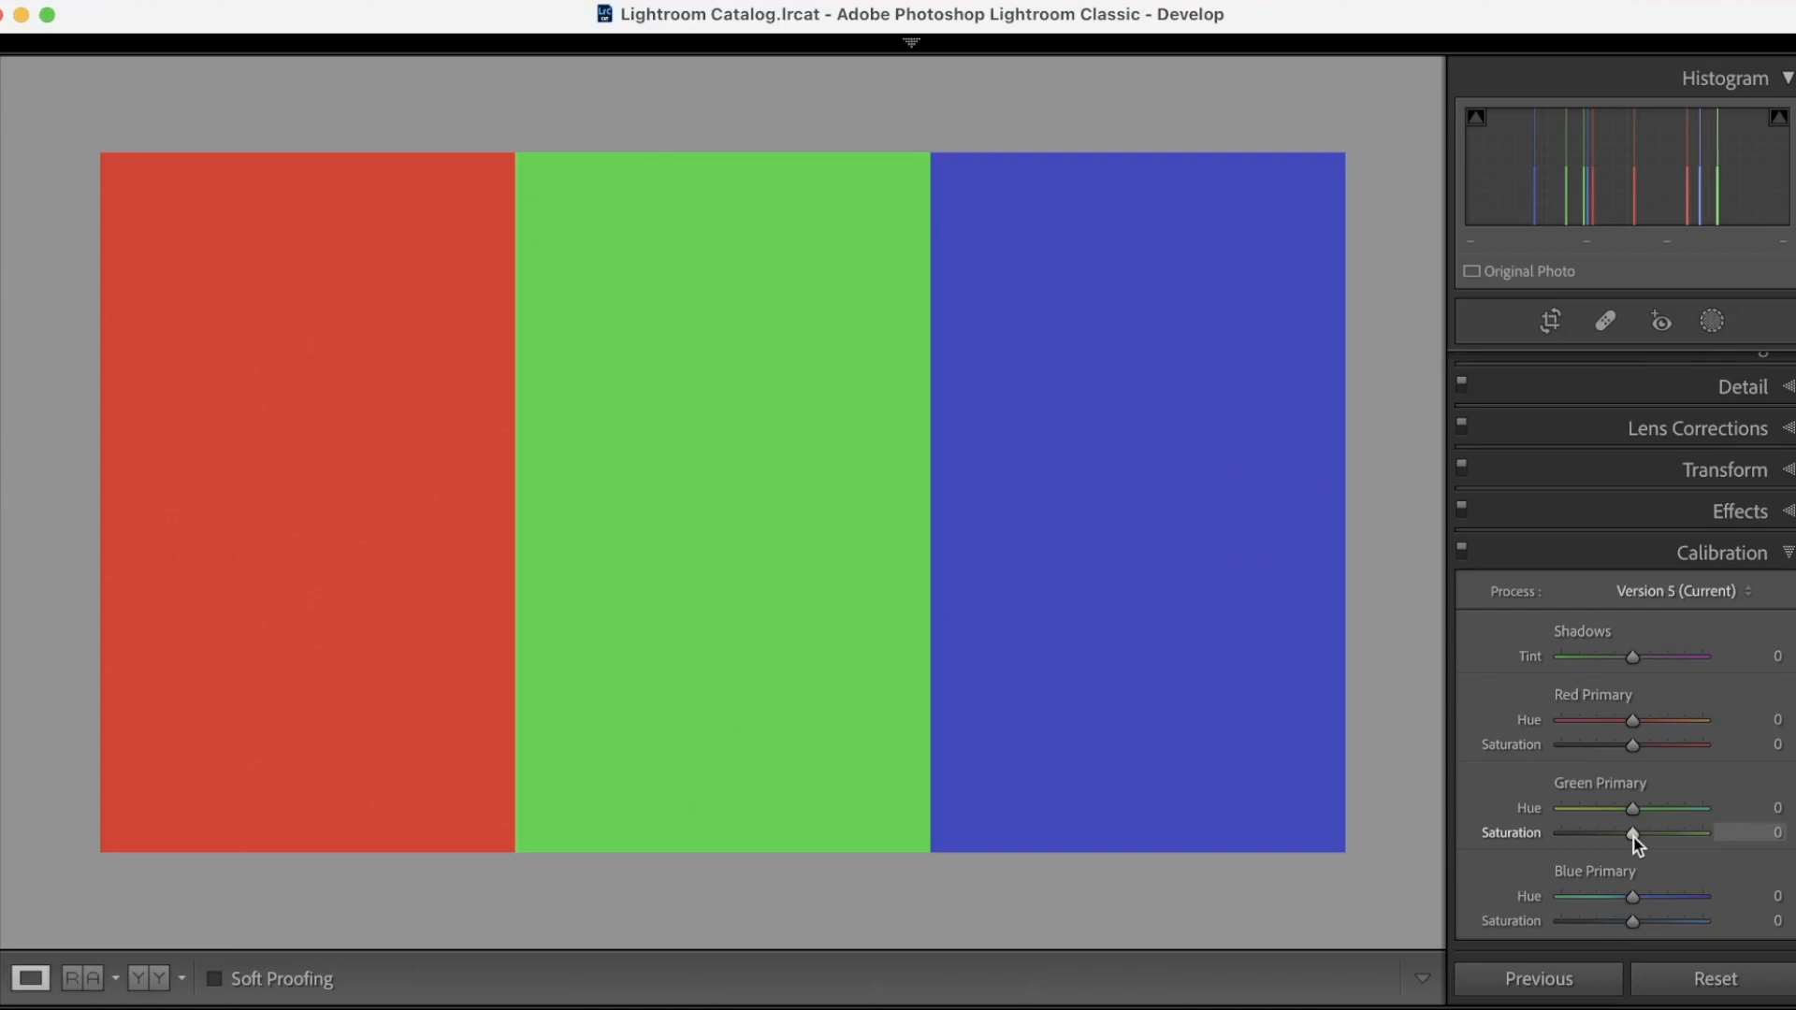
- Try Green Primary saturation at -100 and +100 and a raised Red Primary saturation on the colour bars, resetting each to 0
left_click_drag(1634, 833, 1560, 837)
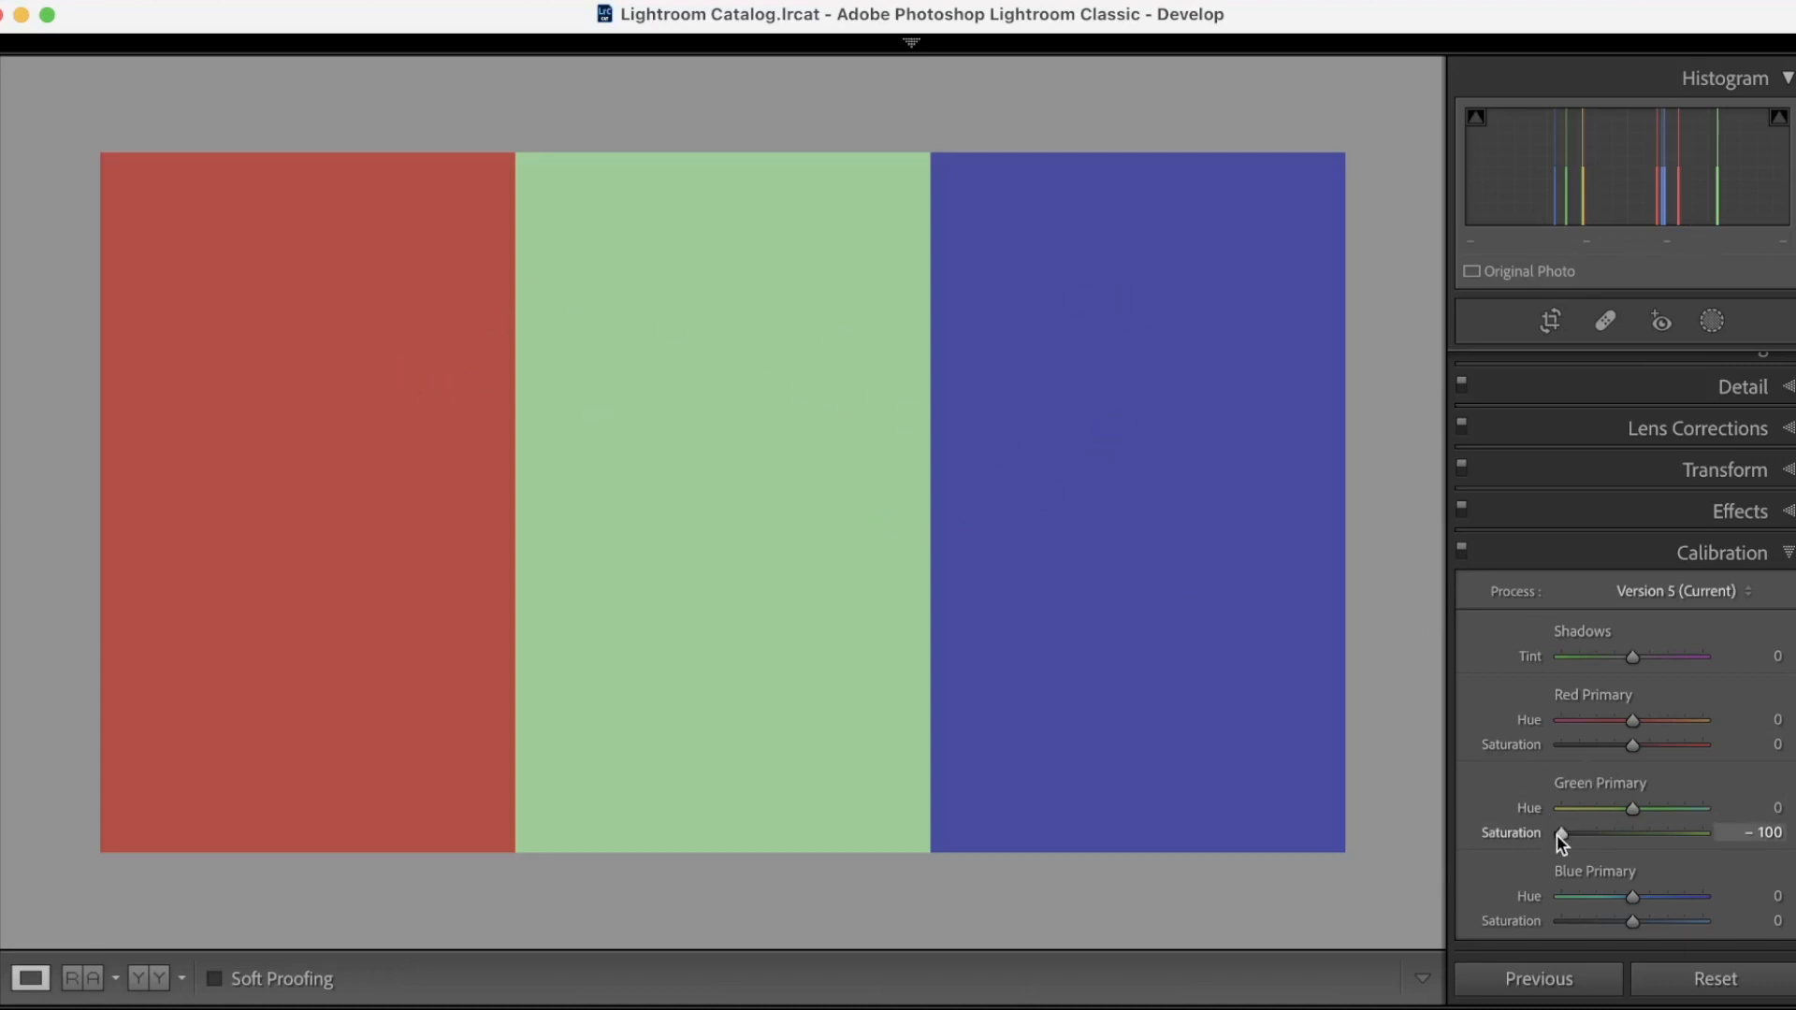
left_click_drag(1556, 834, 1711, 828)
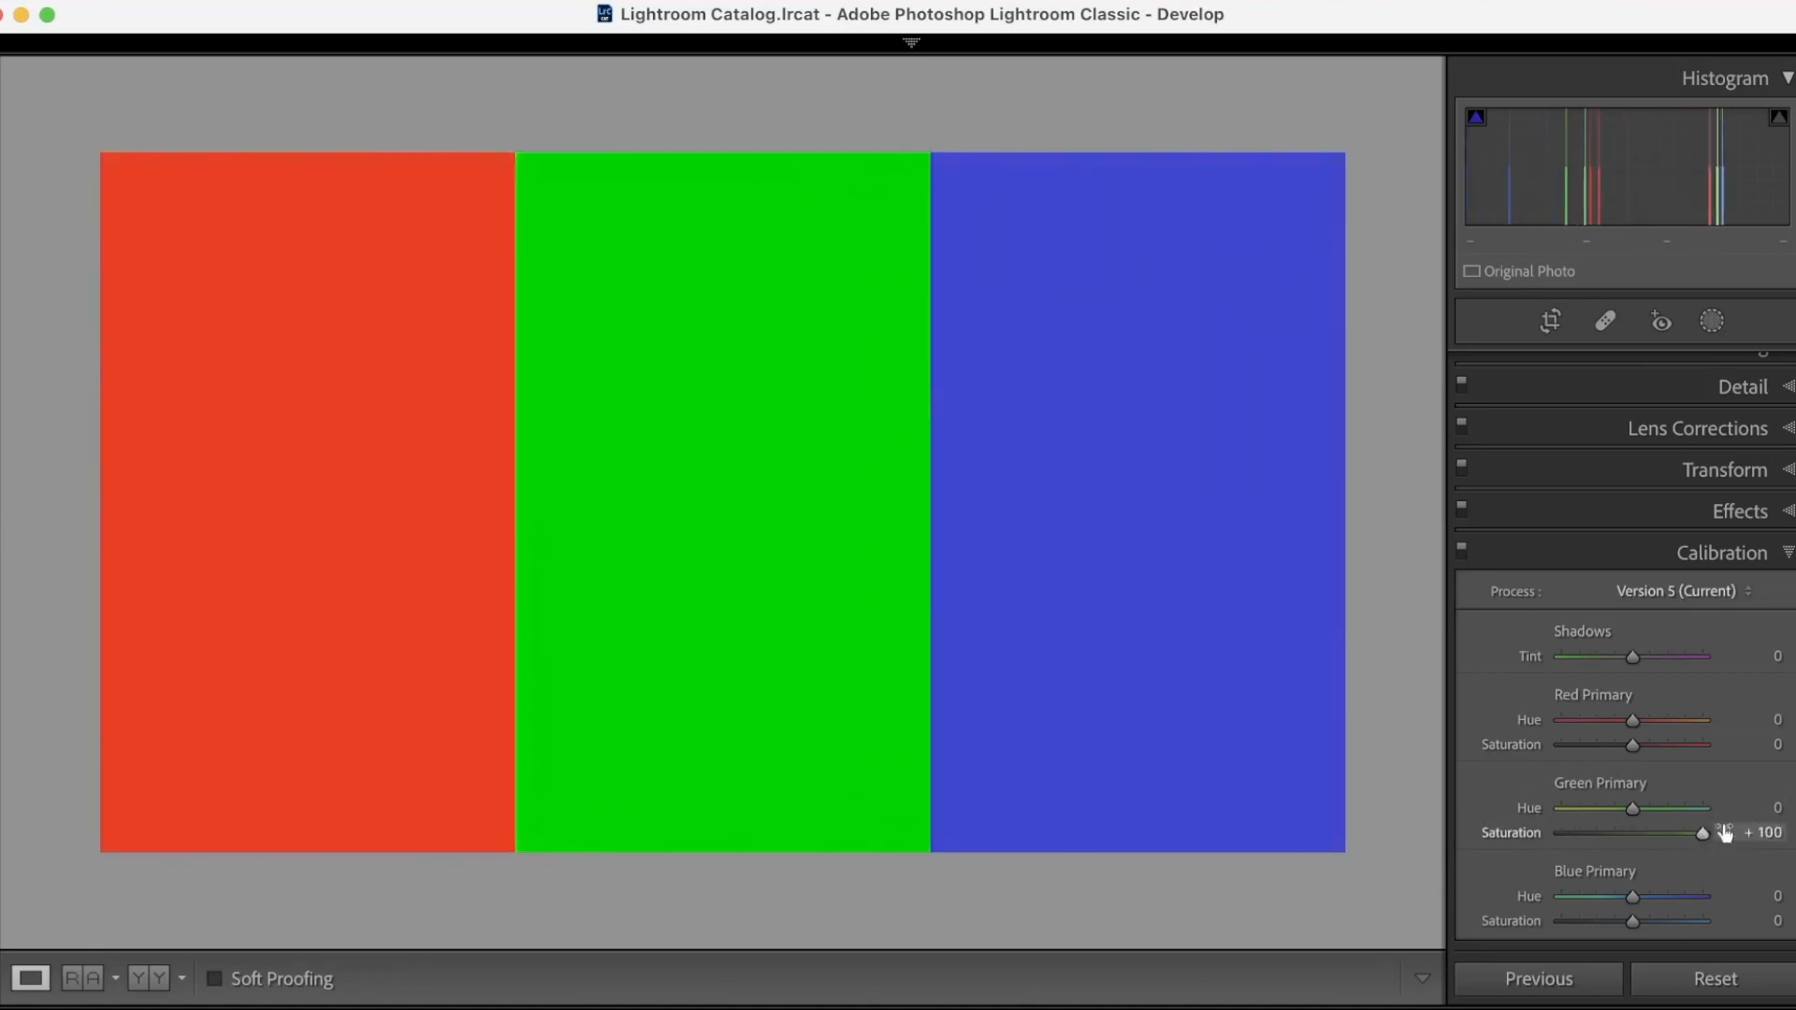
double_click(1700, 833)
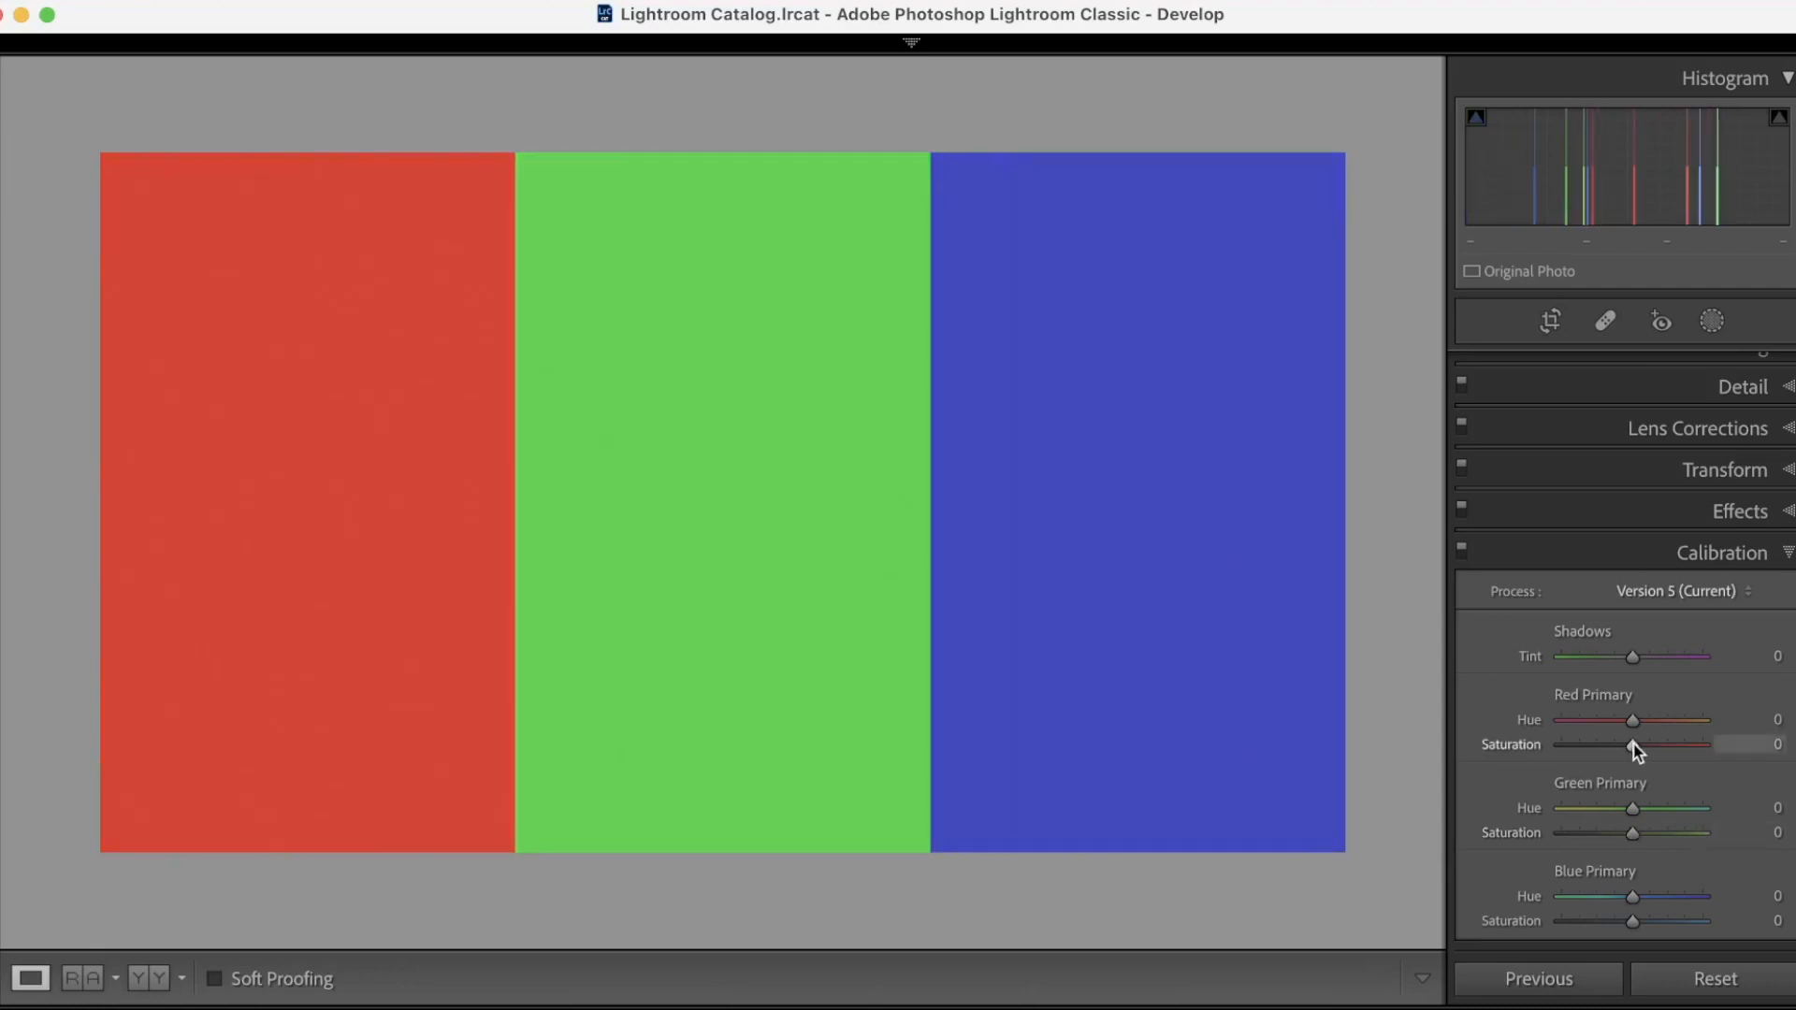
left_click_drag(1634, 751, 1735, 725)
double_click(1704, 745)
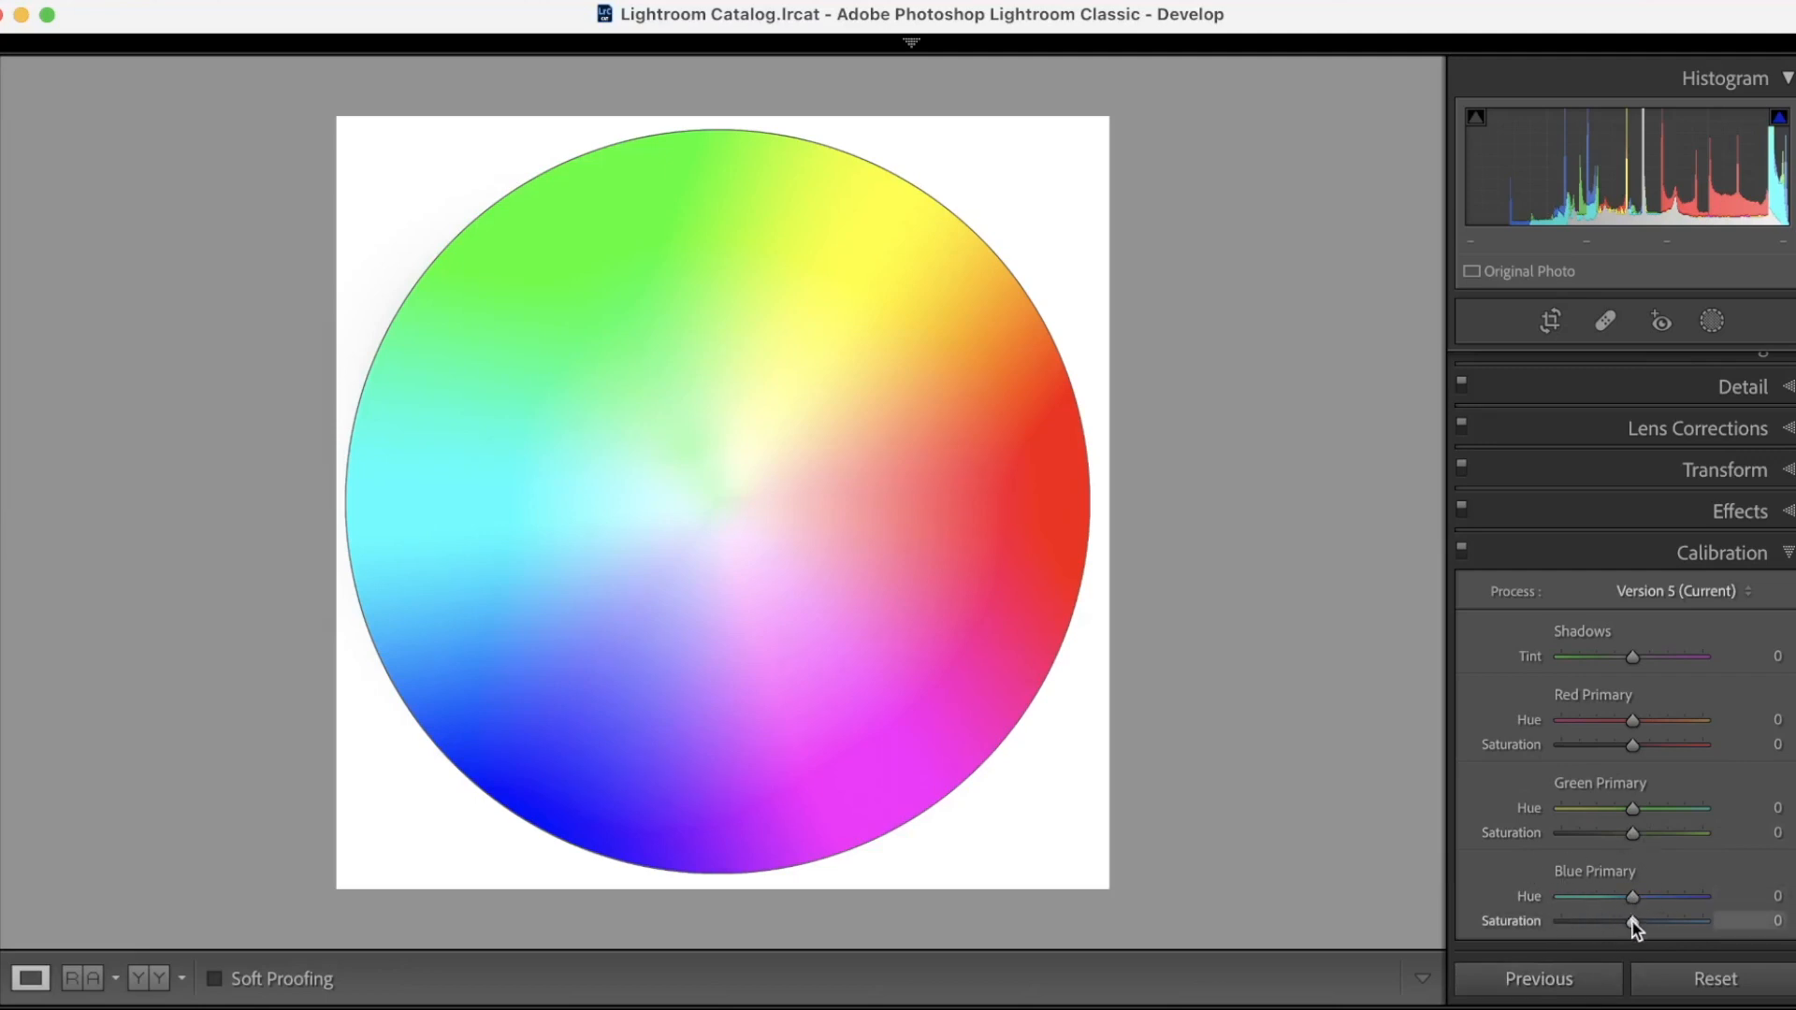
- Try Blue Primary saturation at -100 and +100 on the colour wheel and reset it to 0
left_click_drag(1631, 920, 1547, 919)
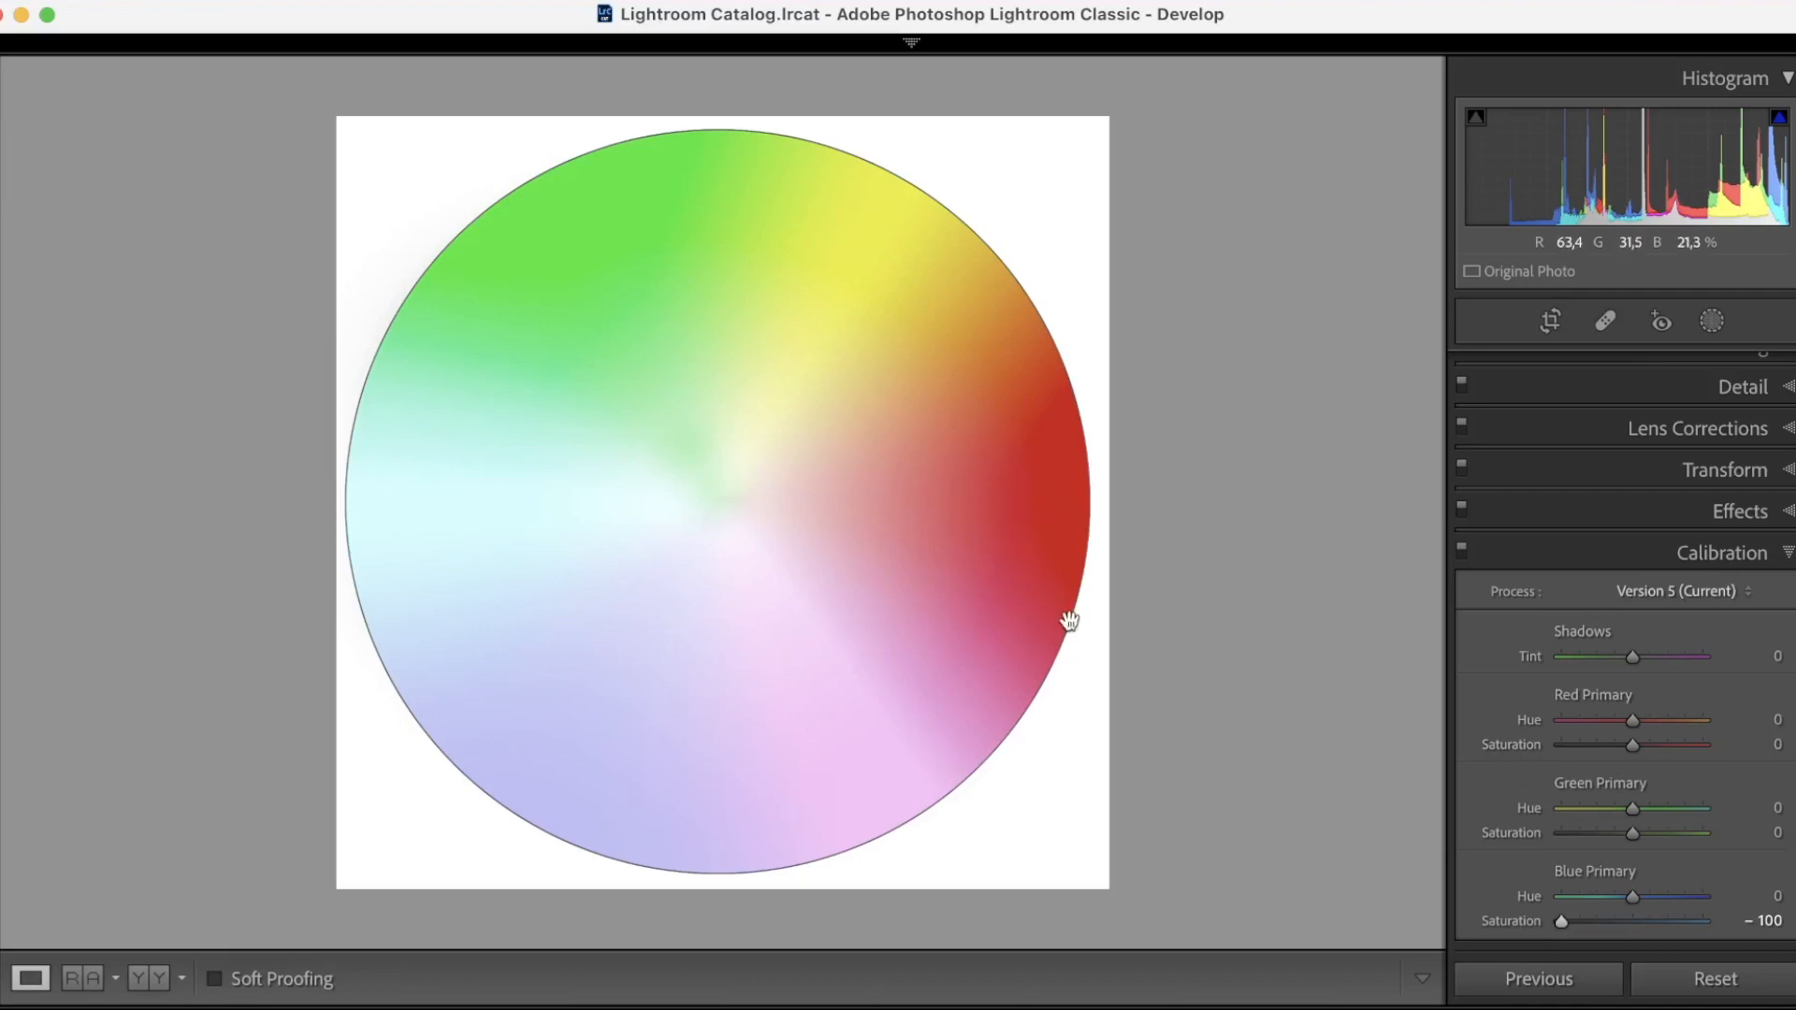
left_click_drag(1560, 921, 1743, 924)
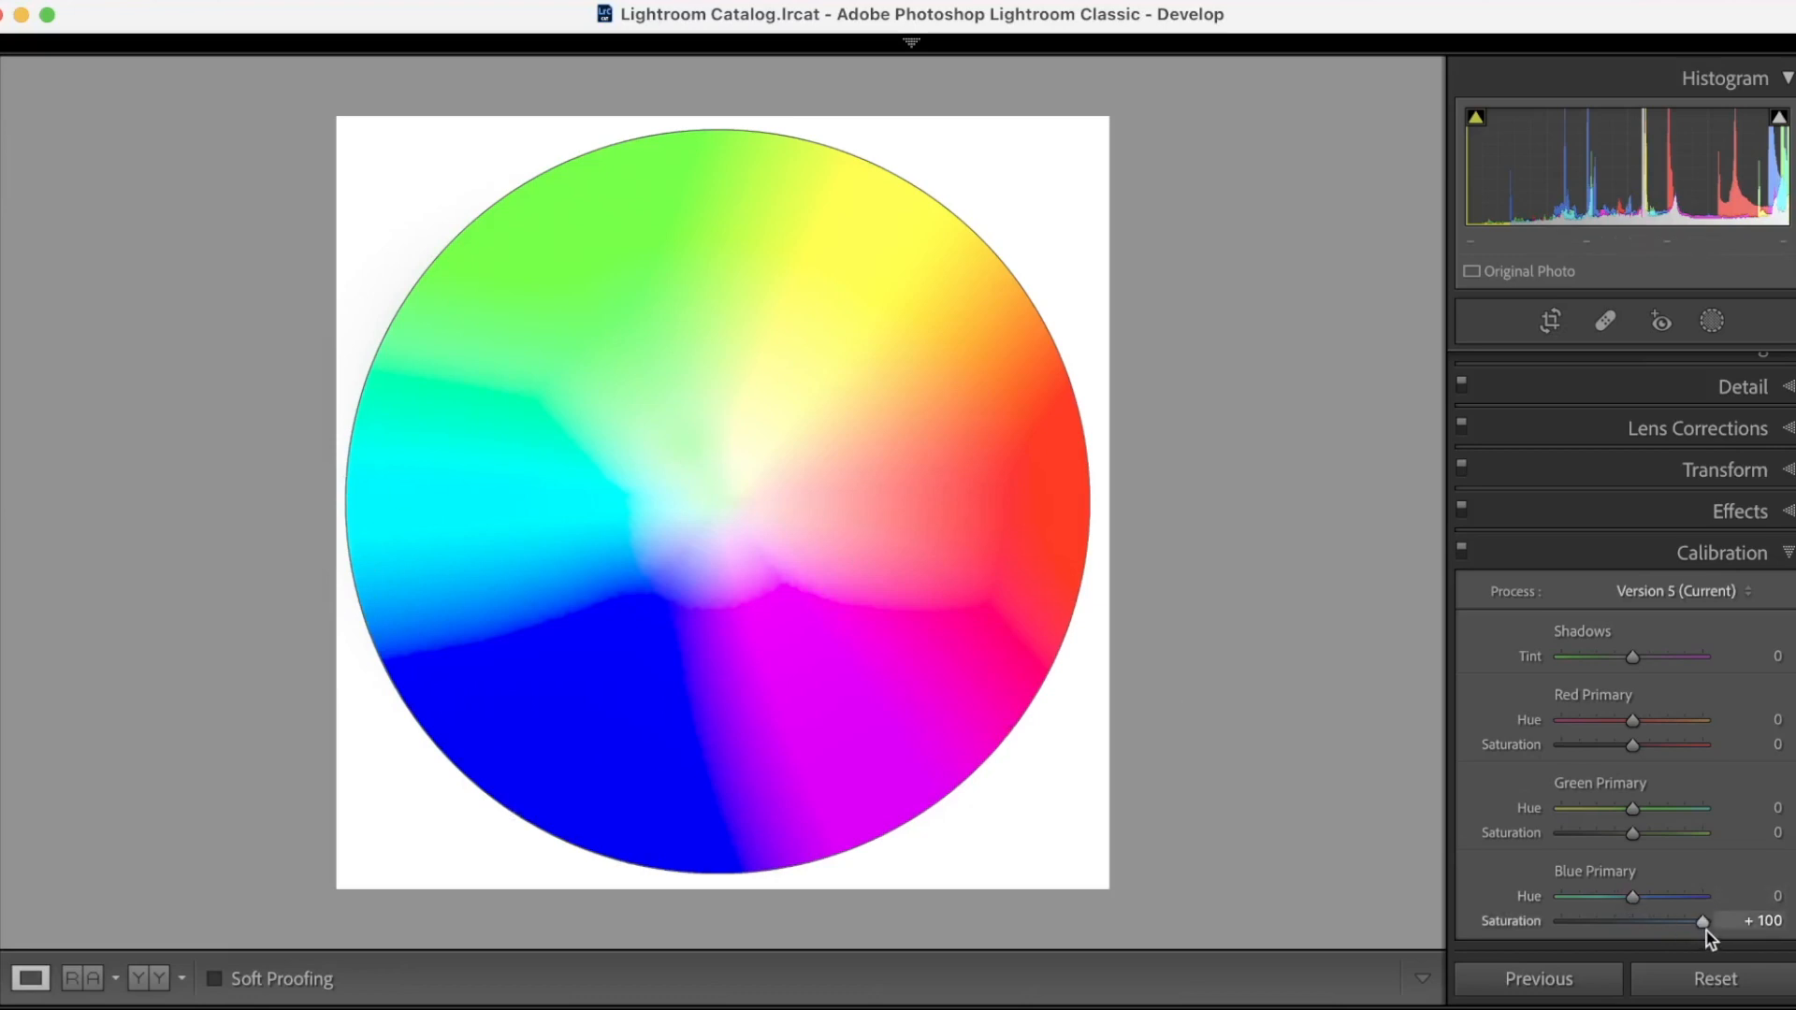
double_click(1702, 924)
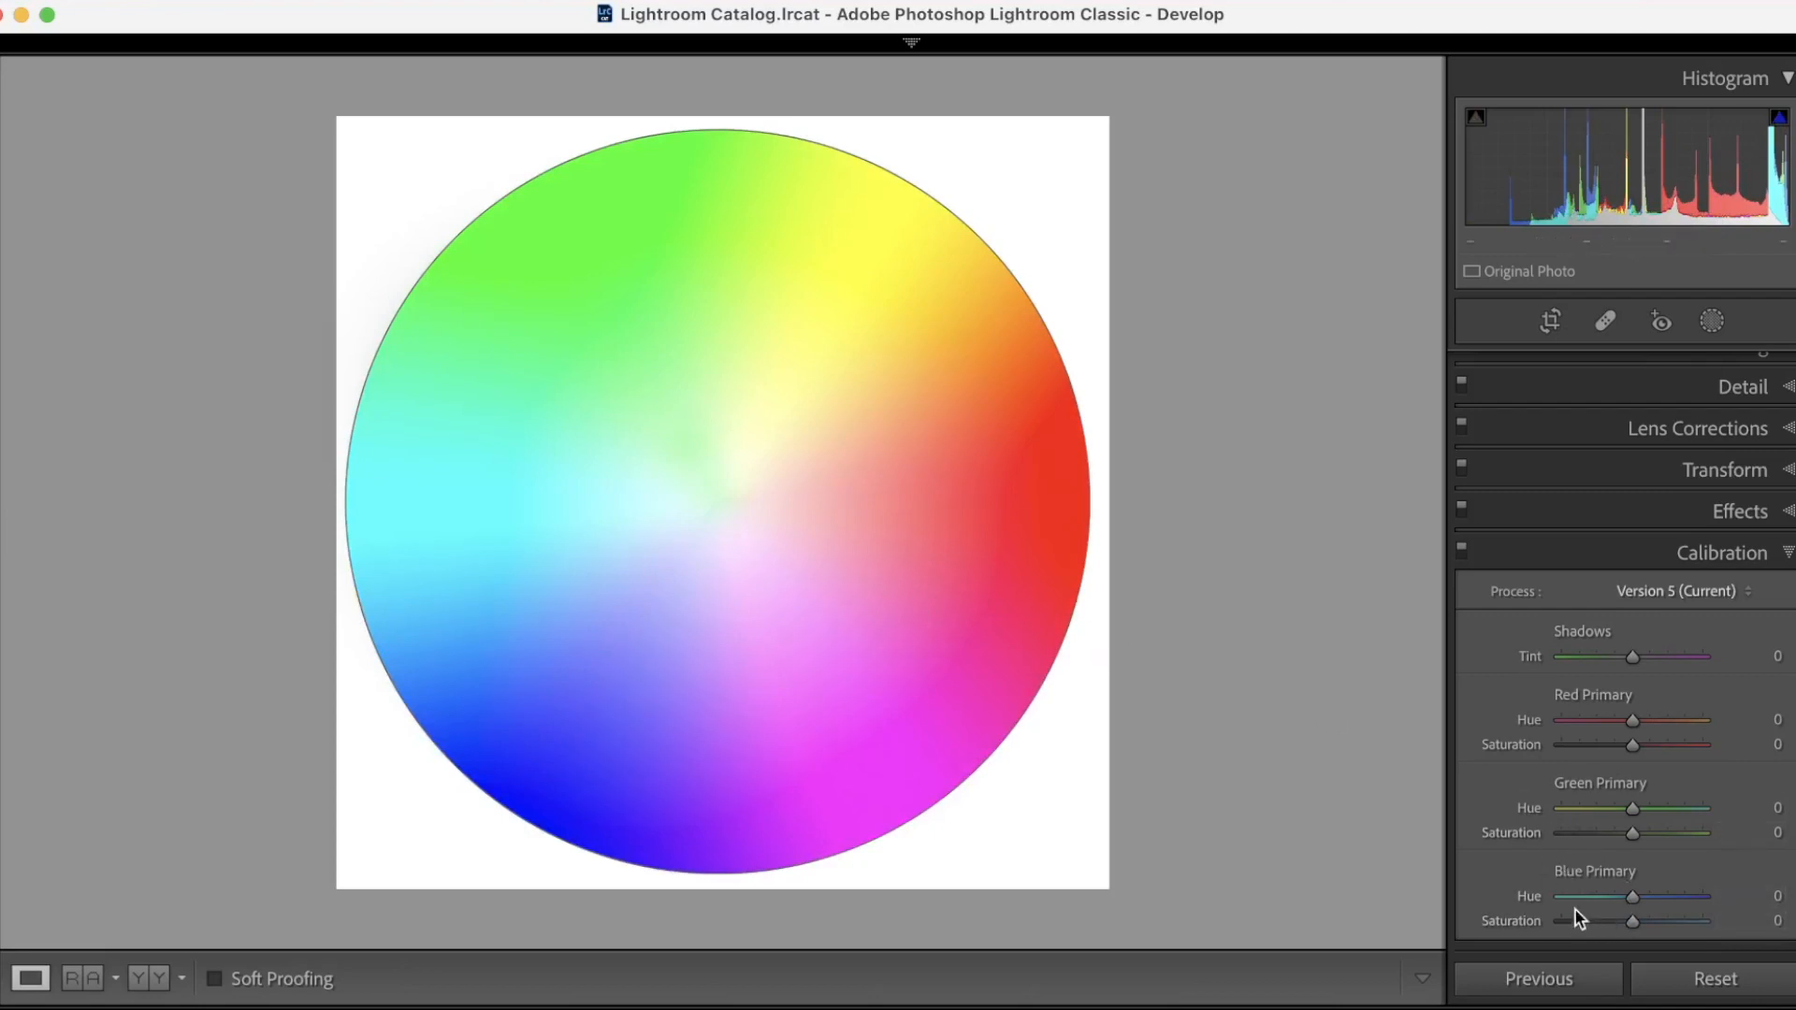
- Try Green Primary saturation at -100 and +100 on the colour wheel and reset it to 0
left_click_drag(1632, 836, 1528, 820)
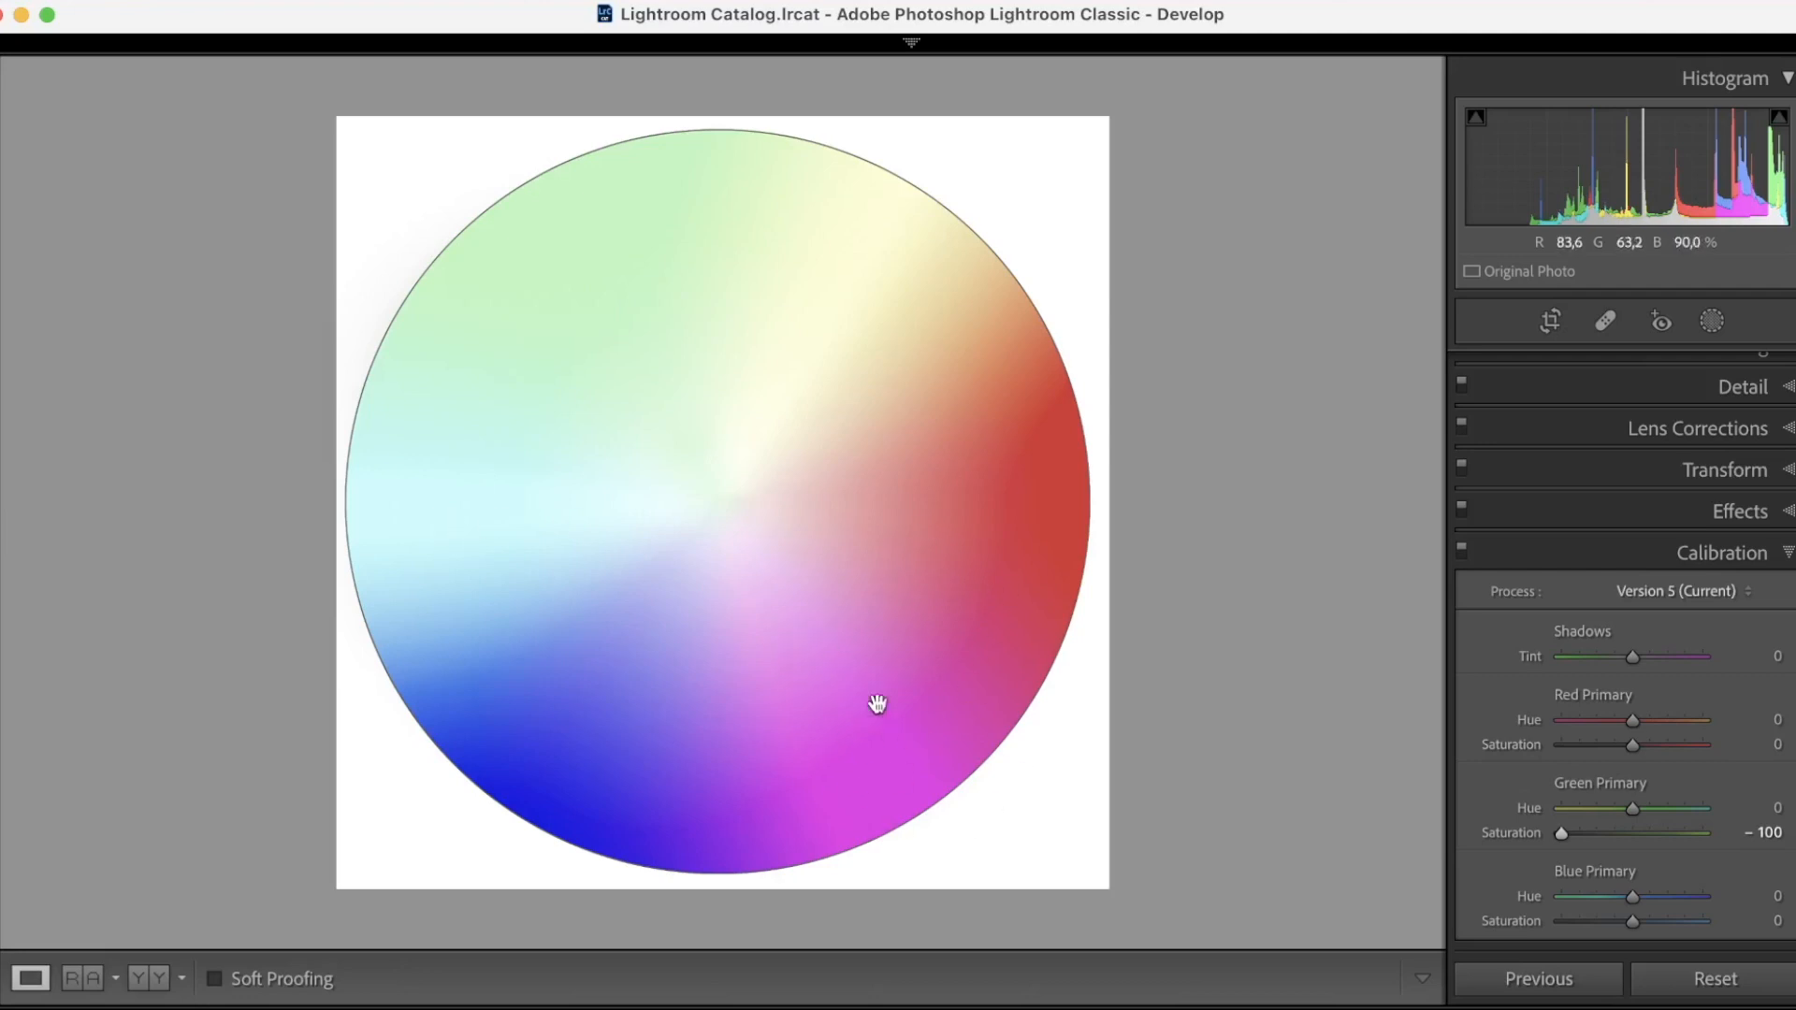
left_click_drag(1562, 834, 1741, 839)
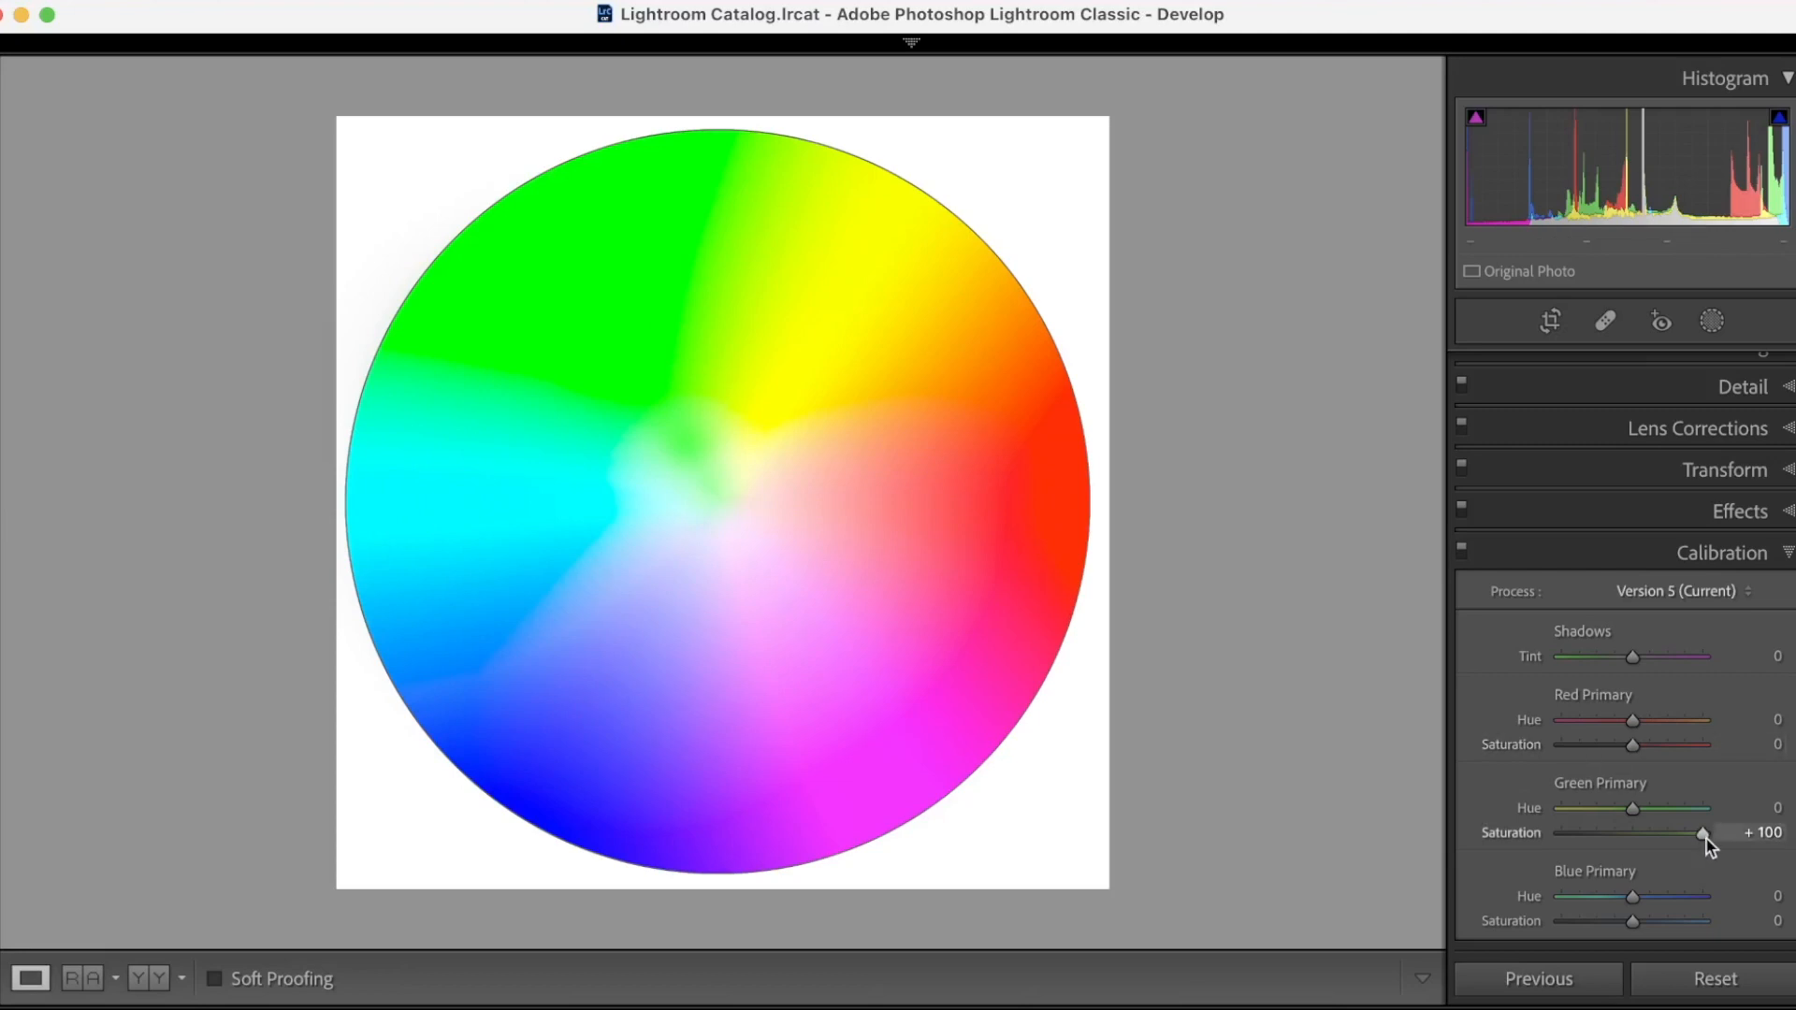
double_click(1703, 832)
- Try Red Primary saturation at -100 and +100 on the colour wheel and reset it to 0
left_click_drag(1631, 742, 1541, 724)
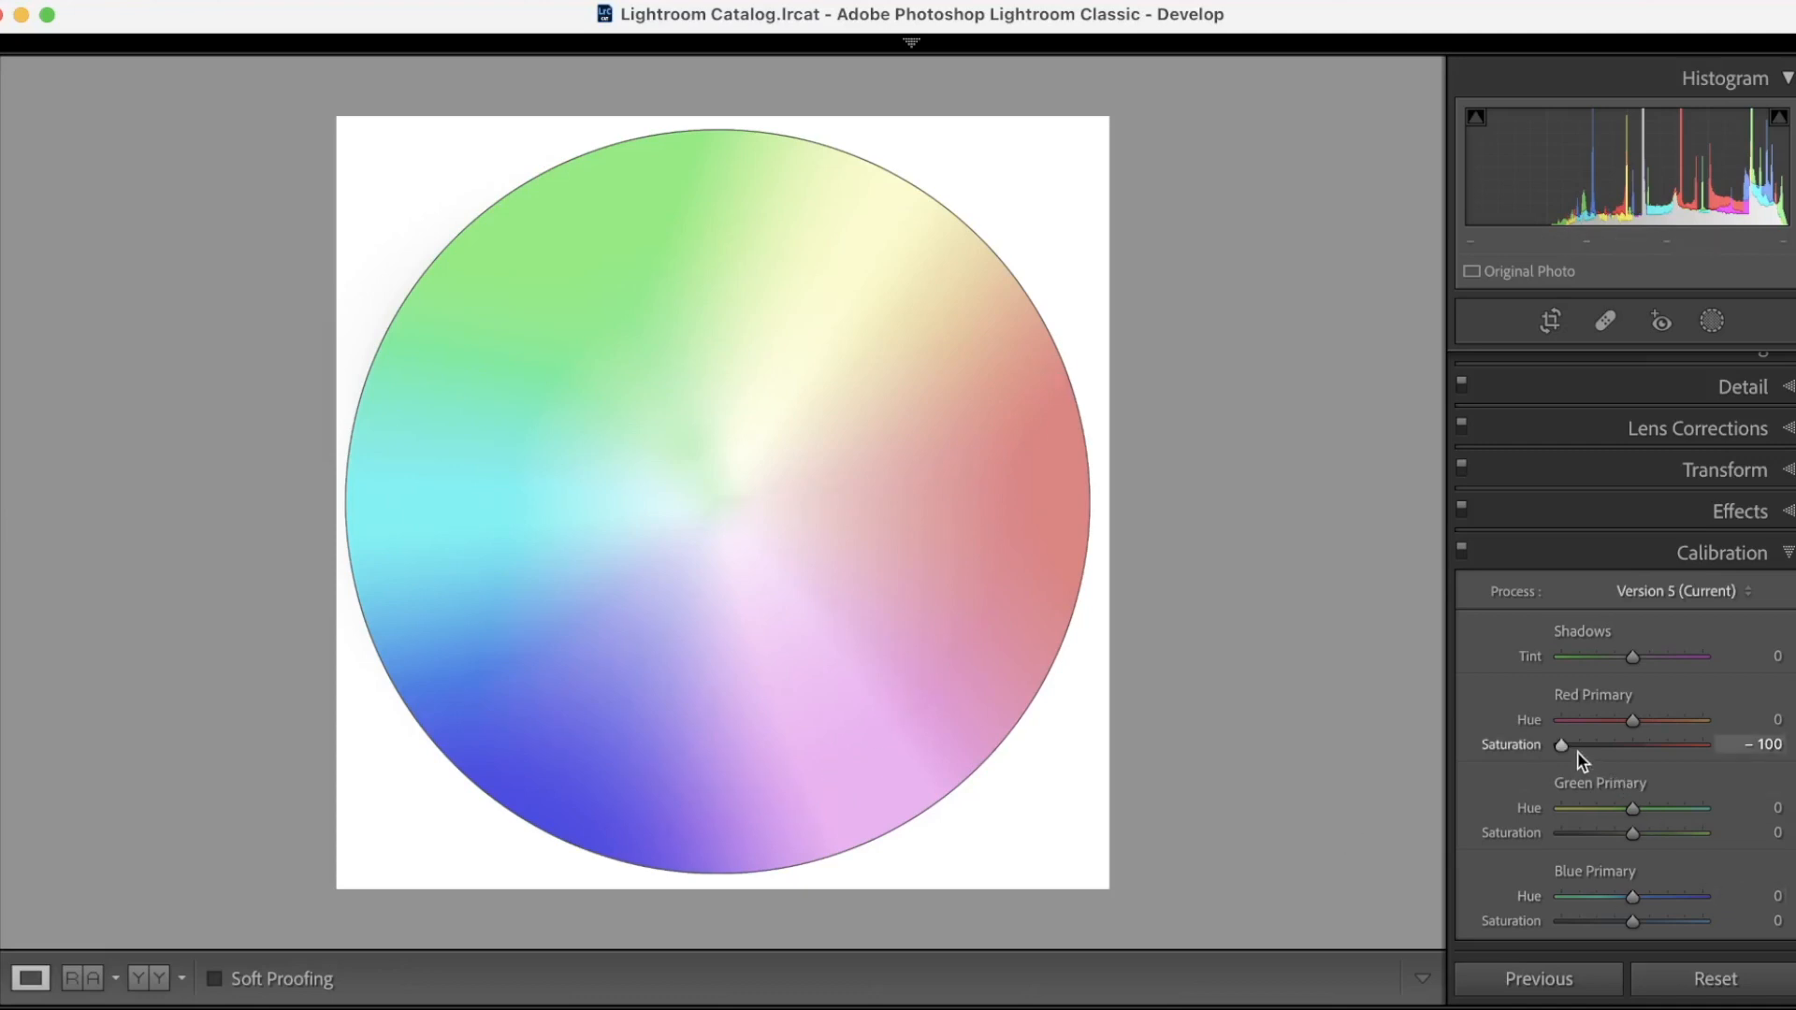
left_click_drag(1562, 745, 1764, 771)
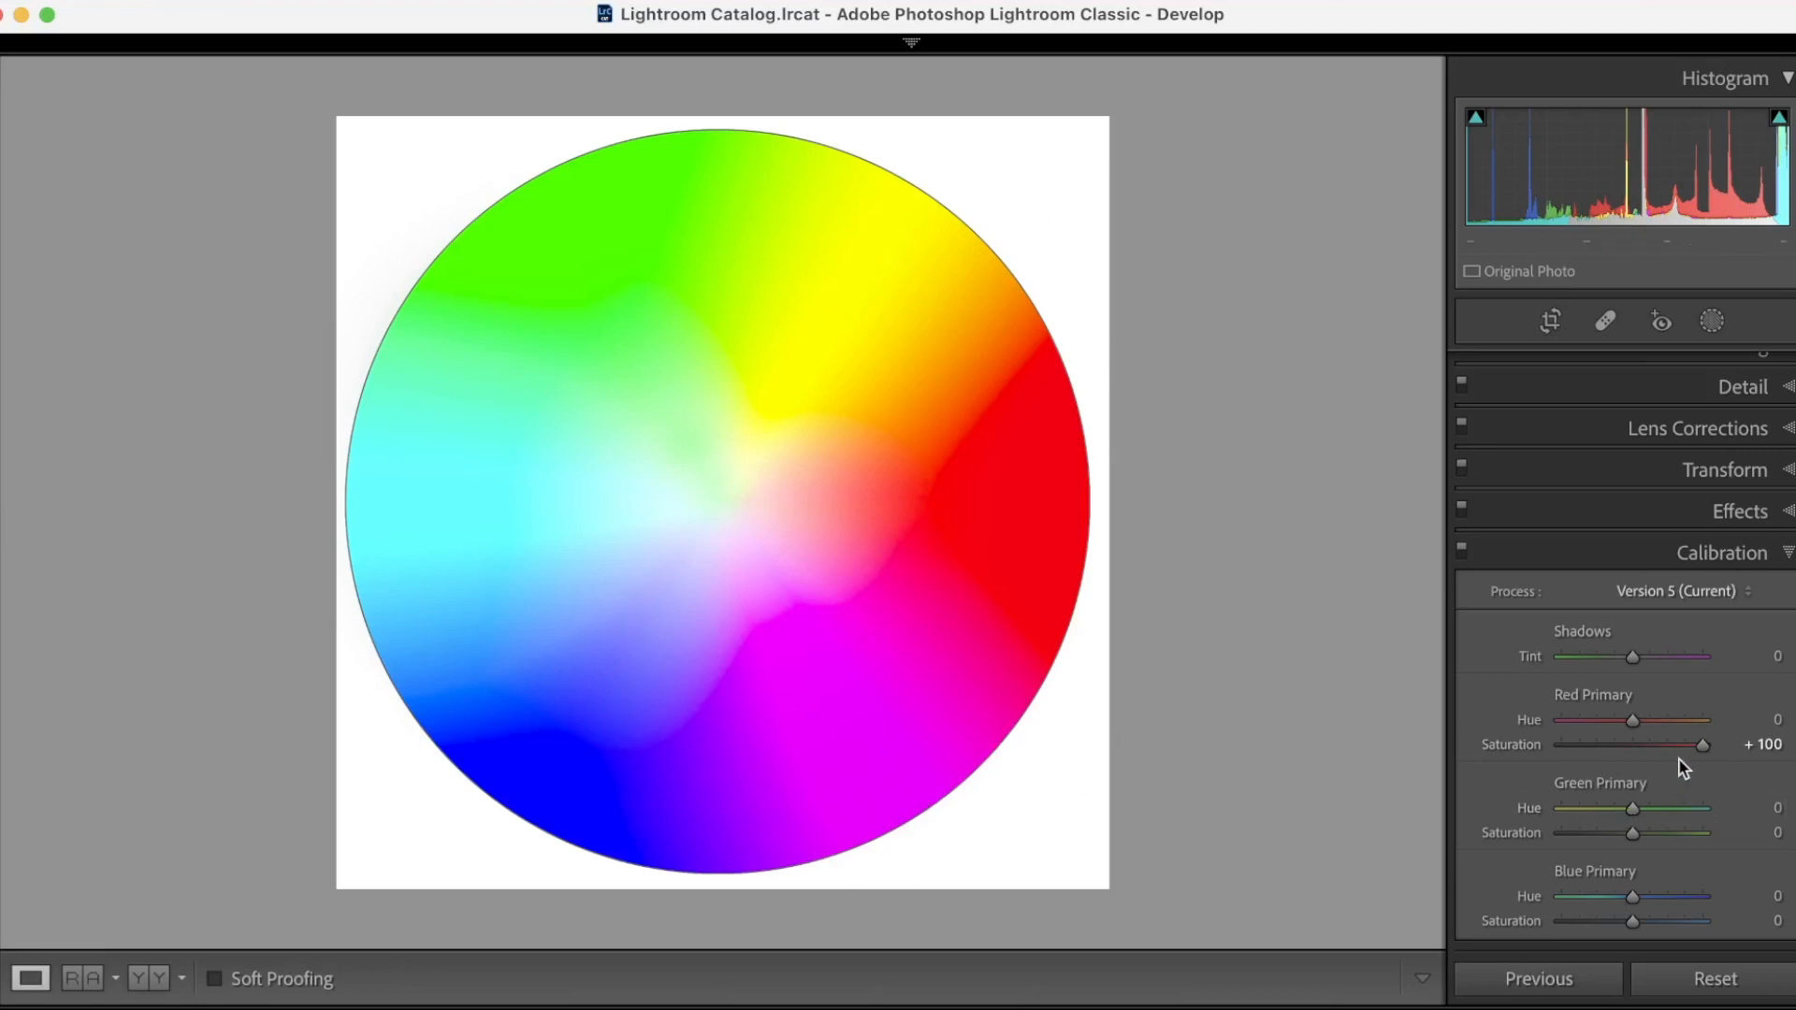
double_click(1699, 747)
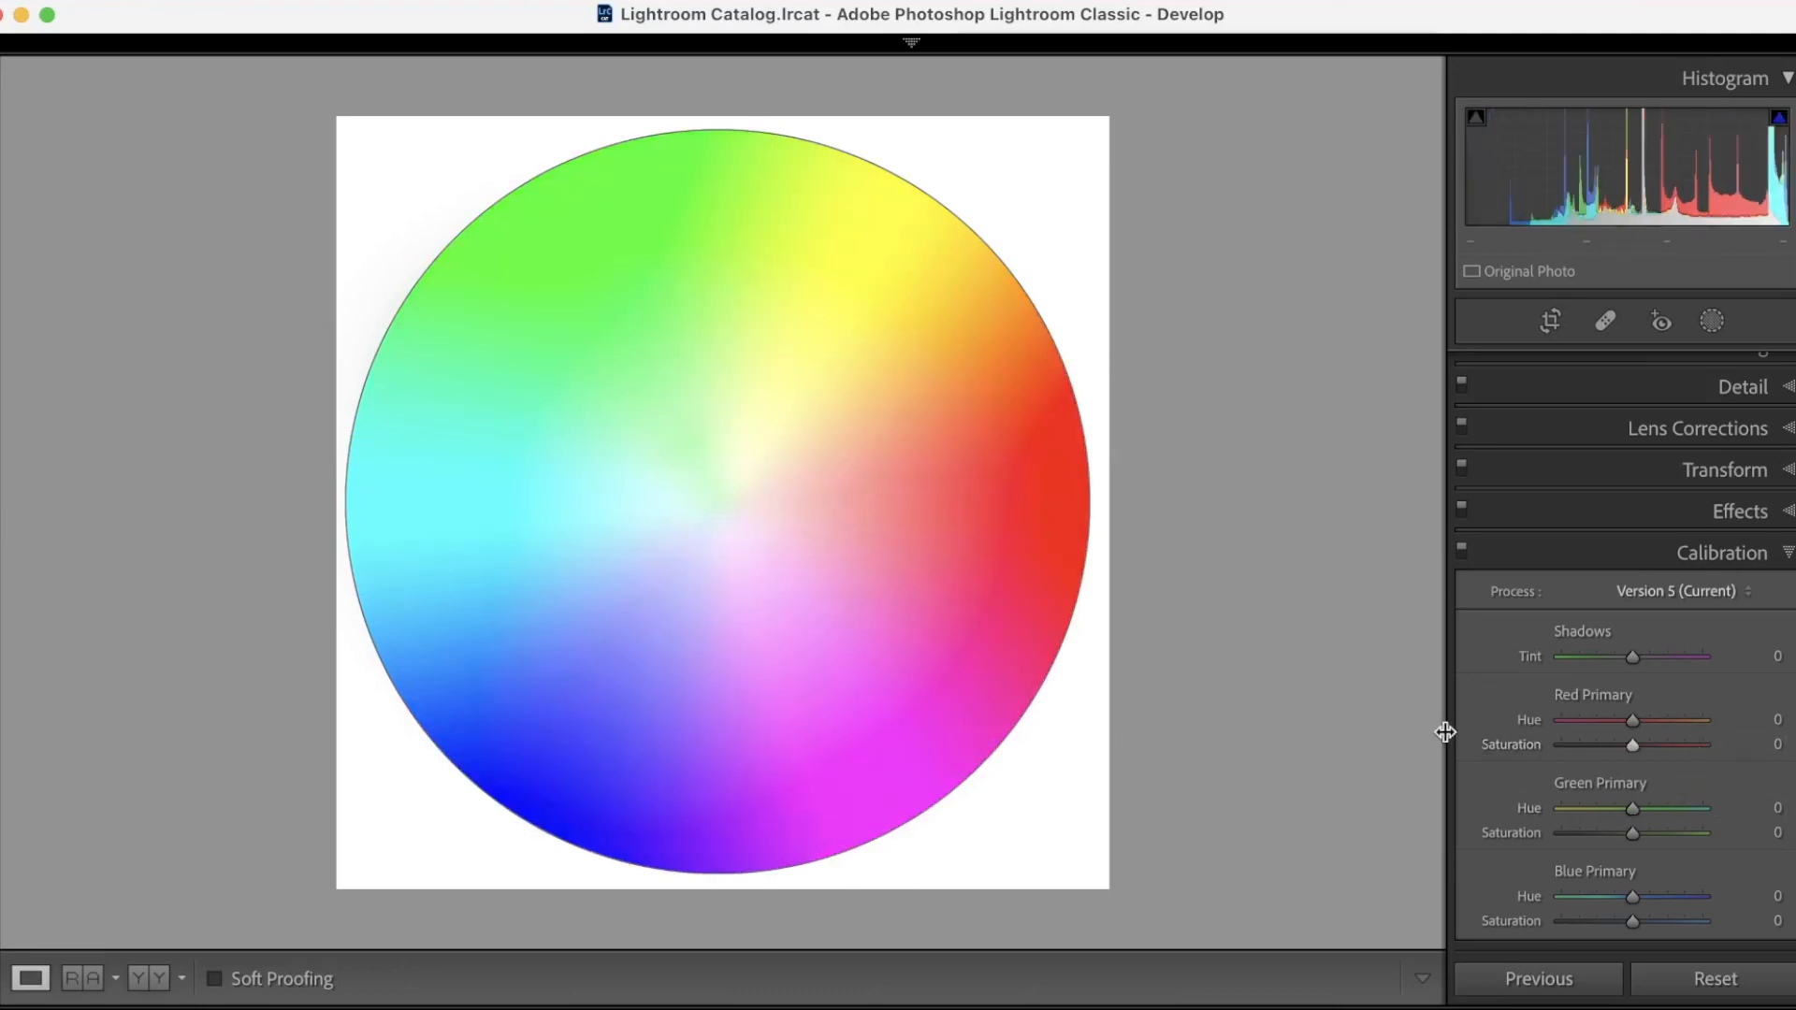
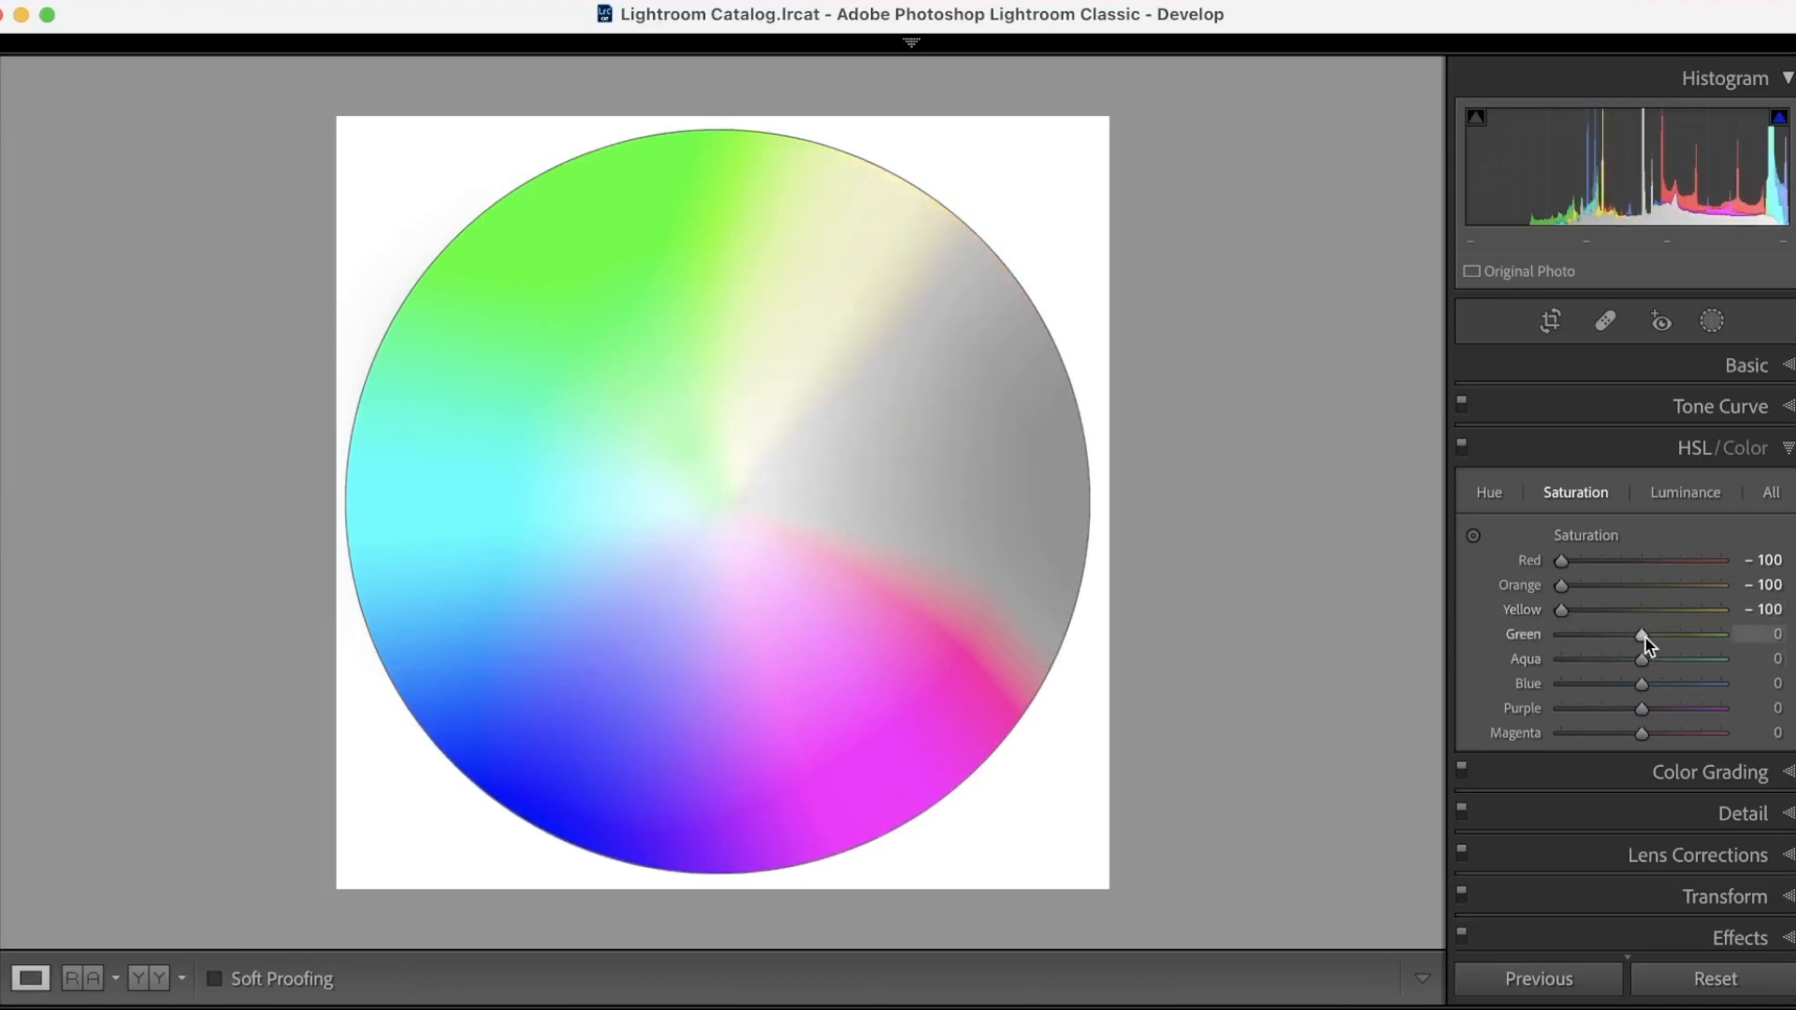
- Set the HSL saturation of Green, Aqua, Blue, Purple and Magenta to -100 on the colour wheel
left_click_drag(1639, 635, 1543, 631)
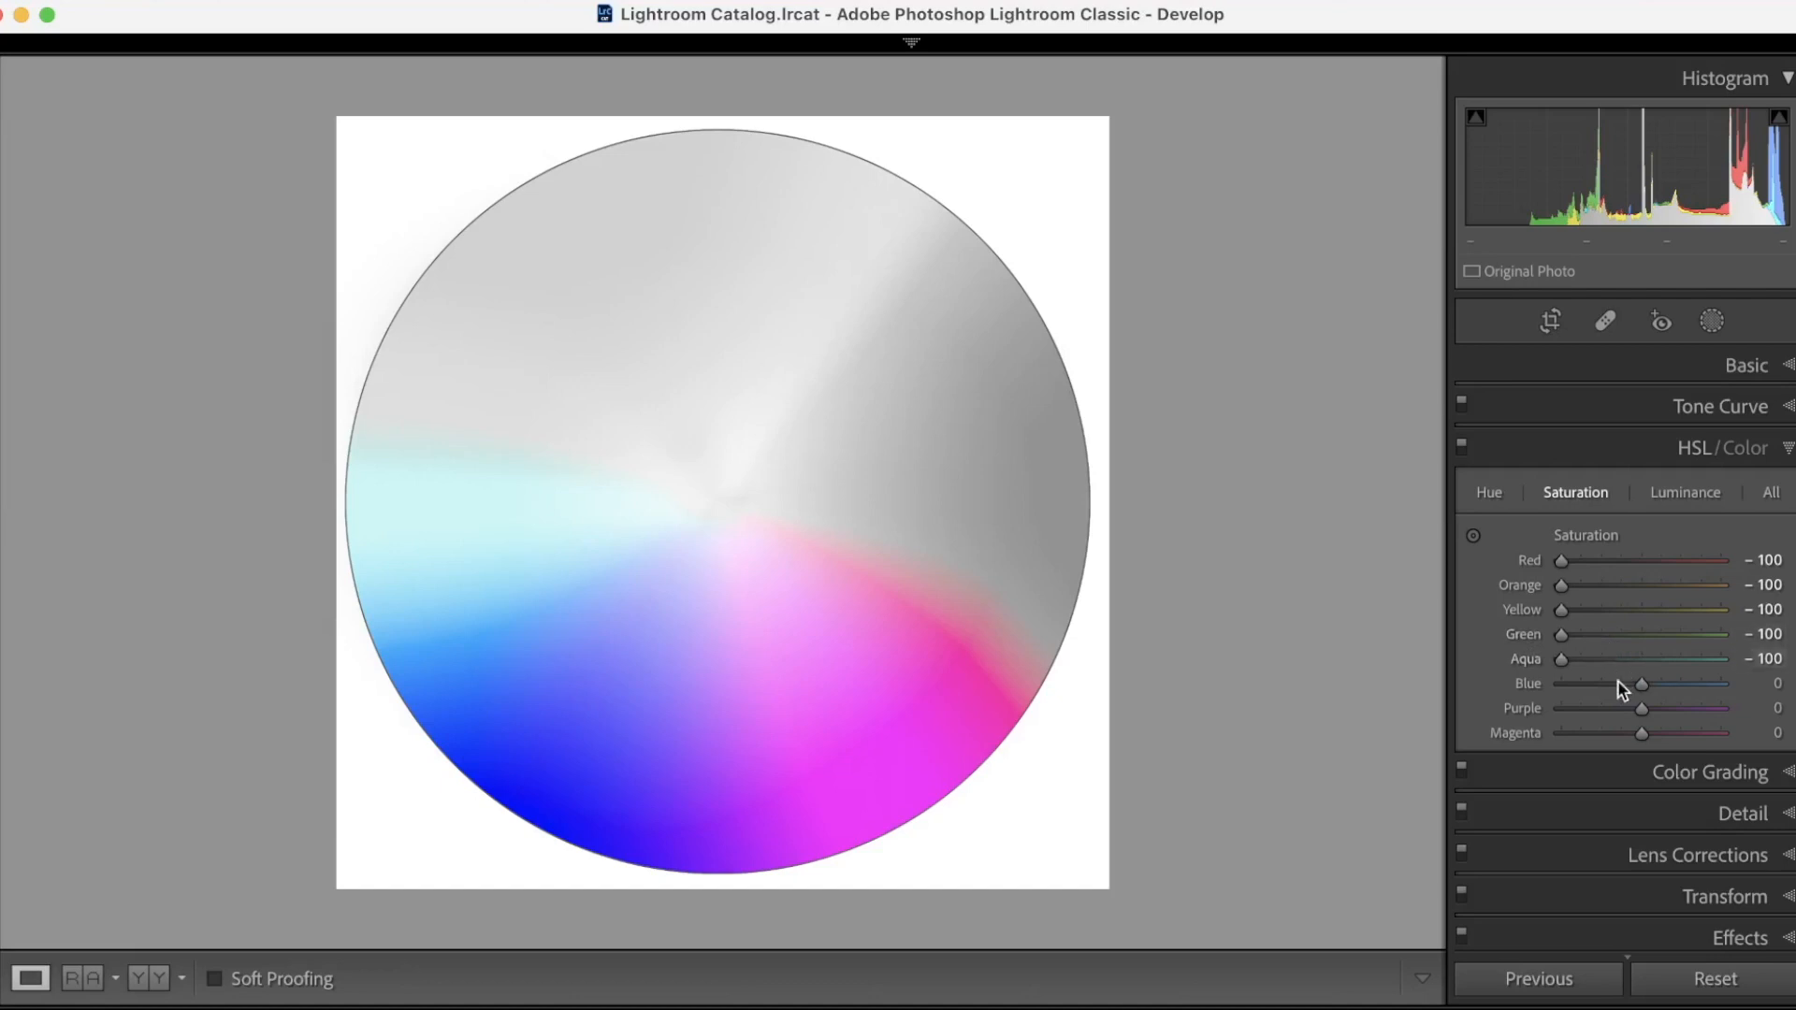
left_click_drag(1639, 686, 1513, 694)
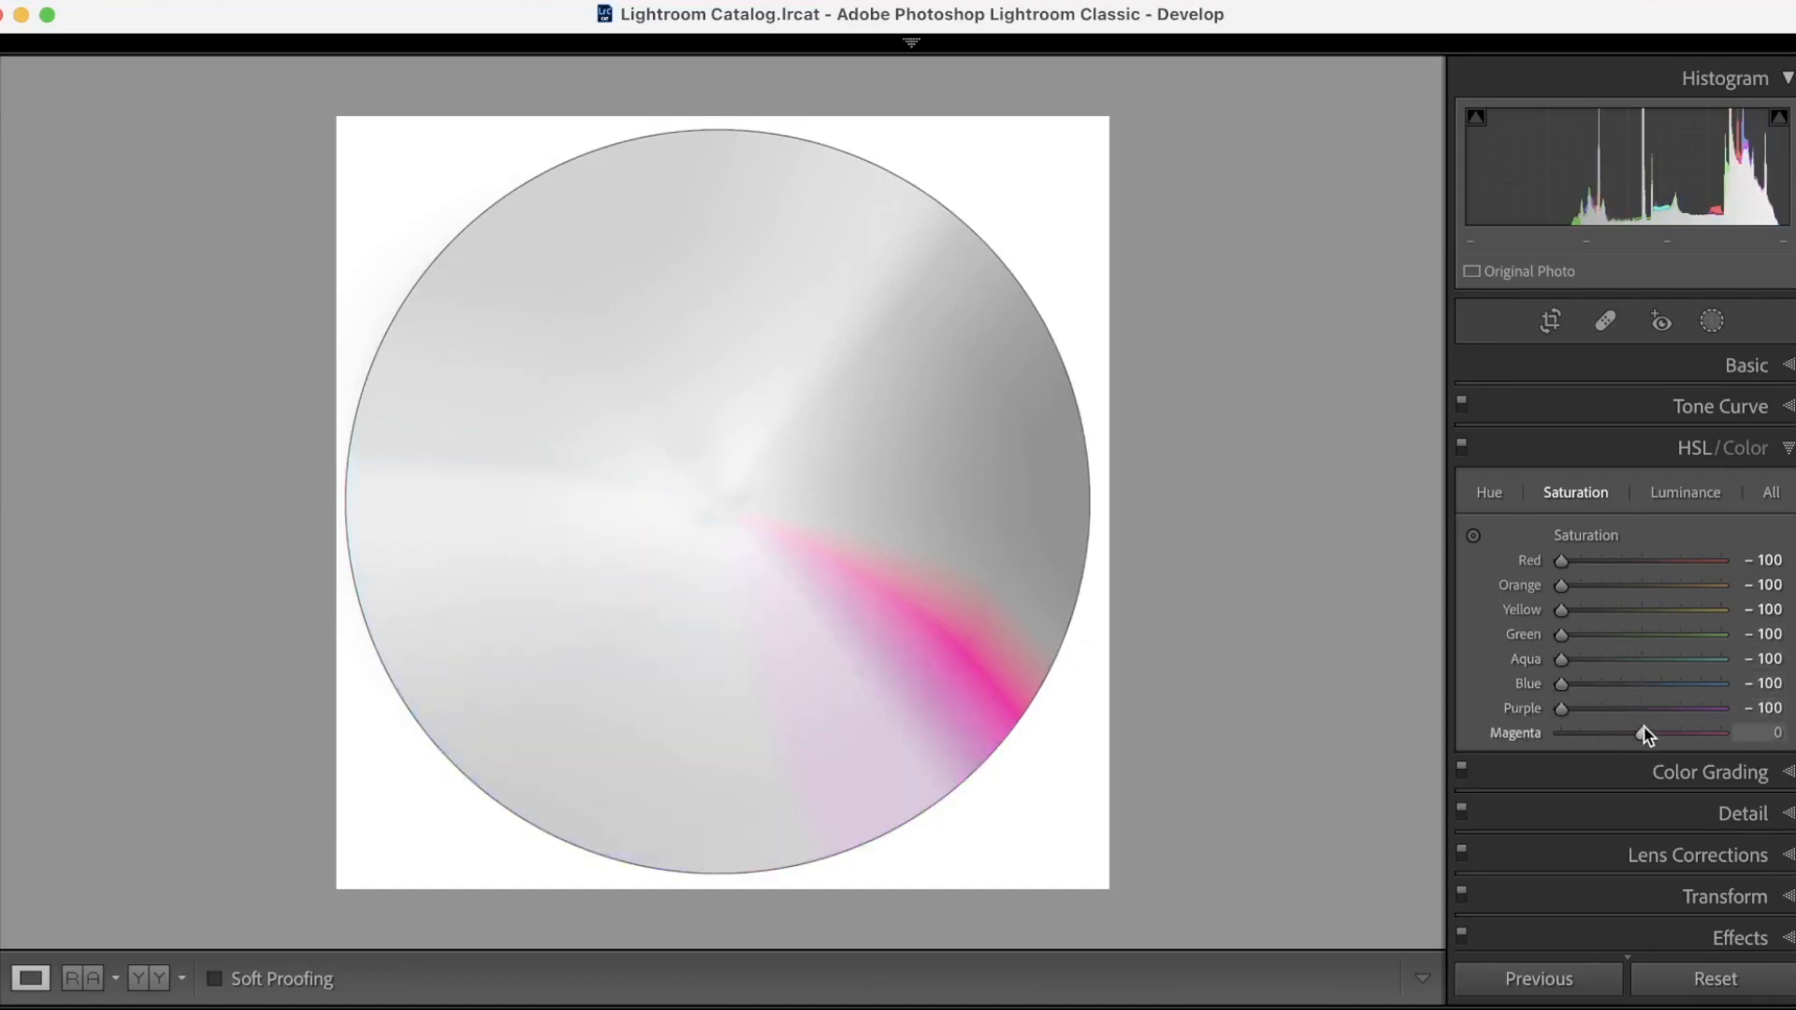
left_click_drag(1643, 732, 1493, 734)
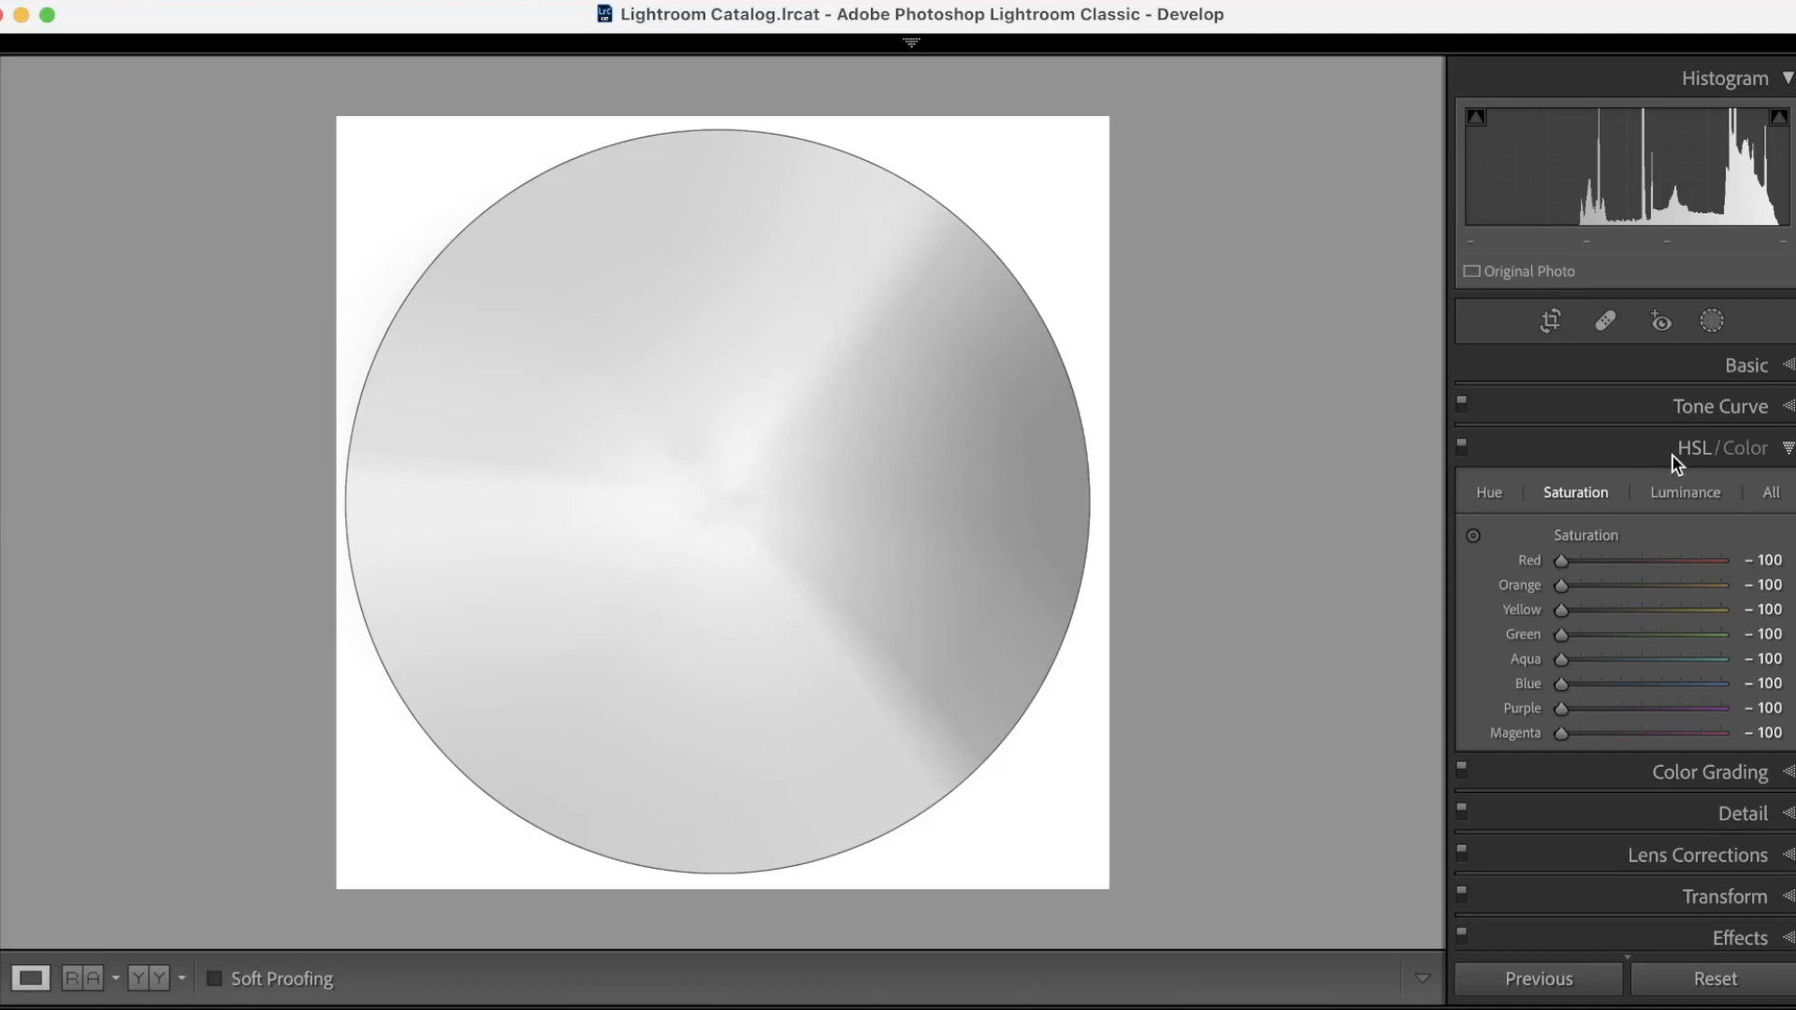
- Open Calibration for the mountain rainbow photo, compare Blue Primary saturation at +100, +18 and 0, and leave it at +100
scroll(1547, 812, "down", 2)
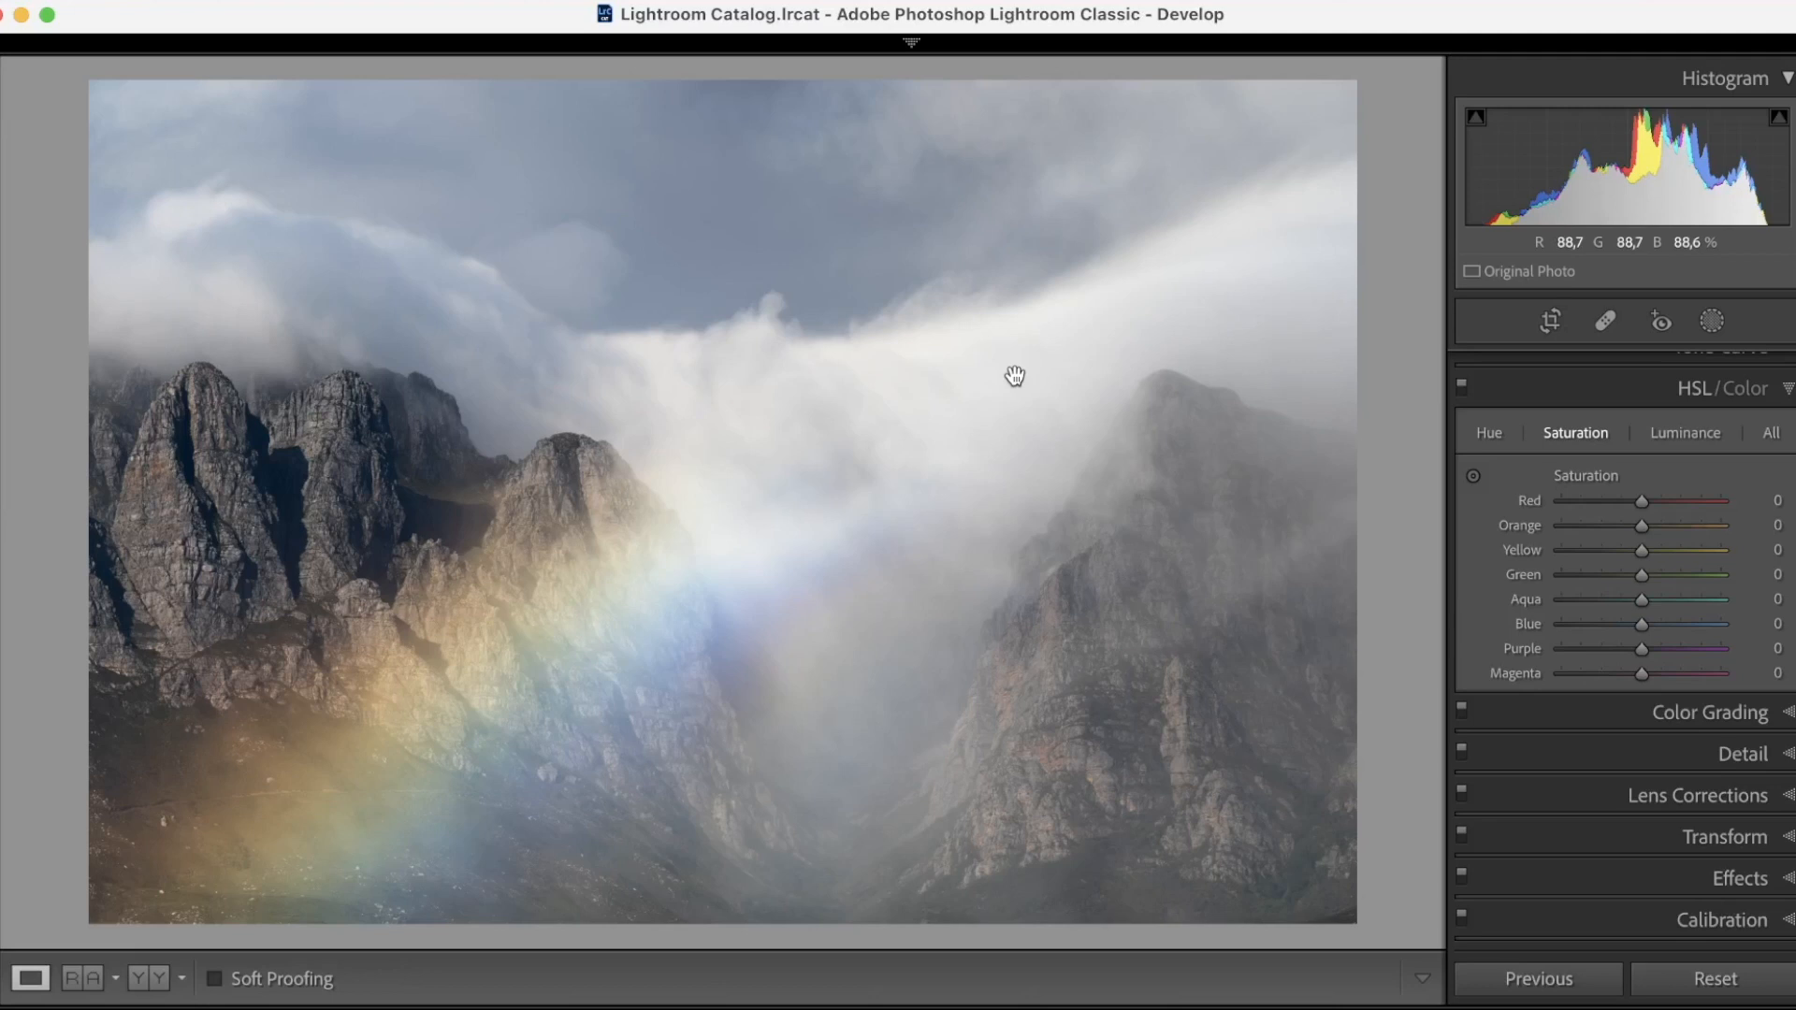
left_click(1789, 922)
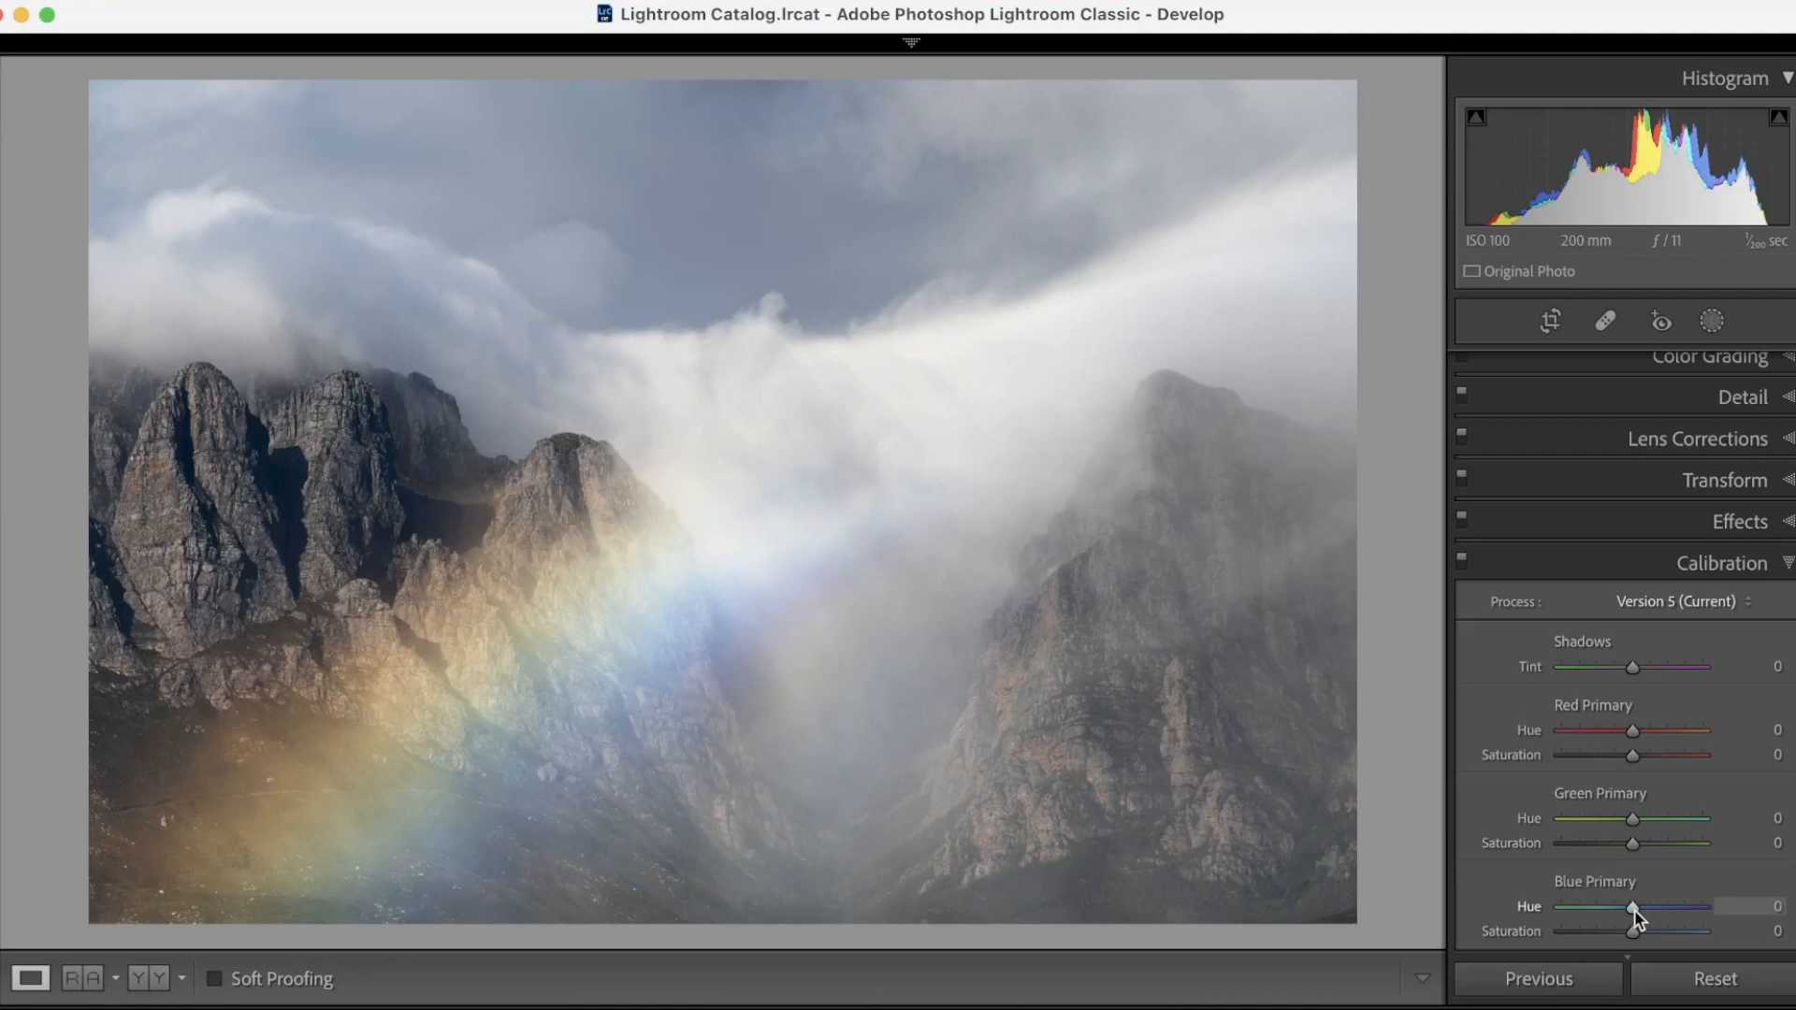
left_click_drag(1633, 933, 1767, 924)
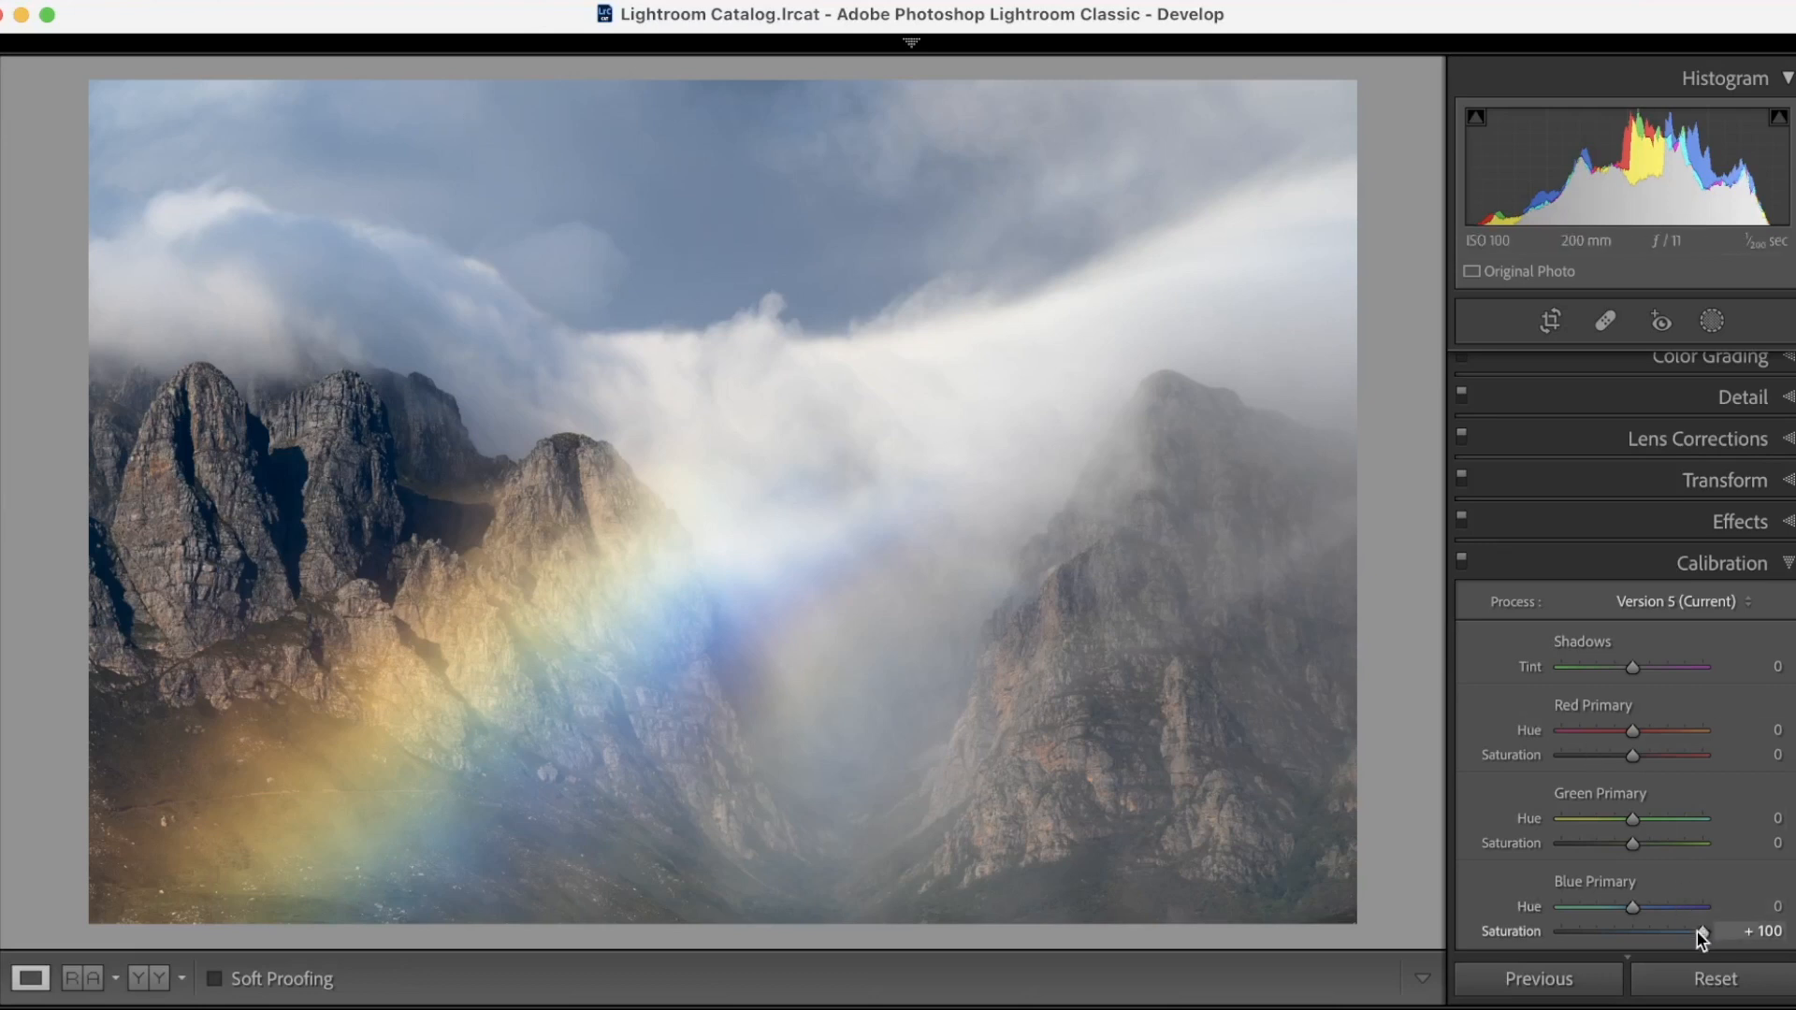
left_click_drag(1701, 930, 1644, 926)
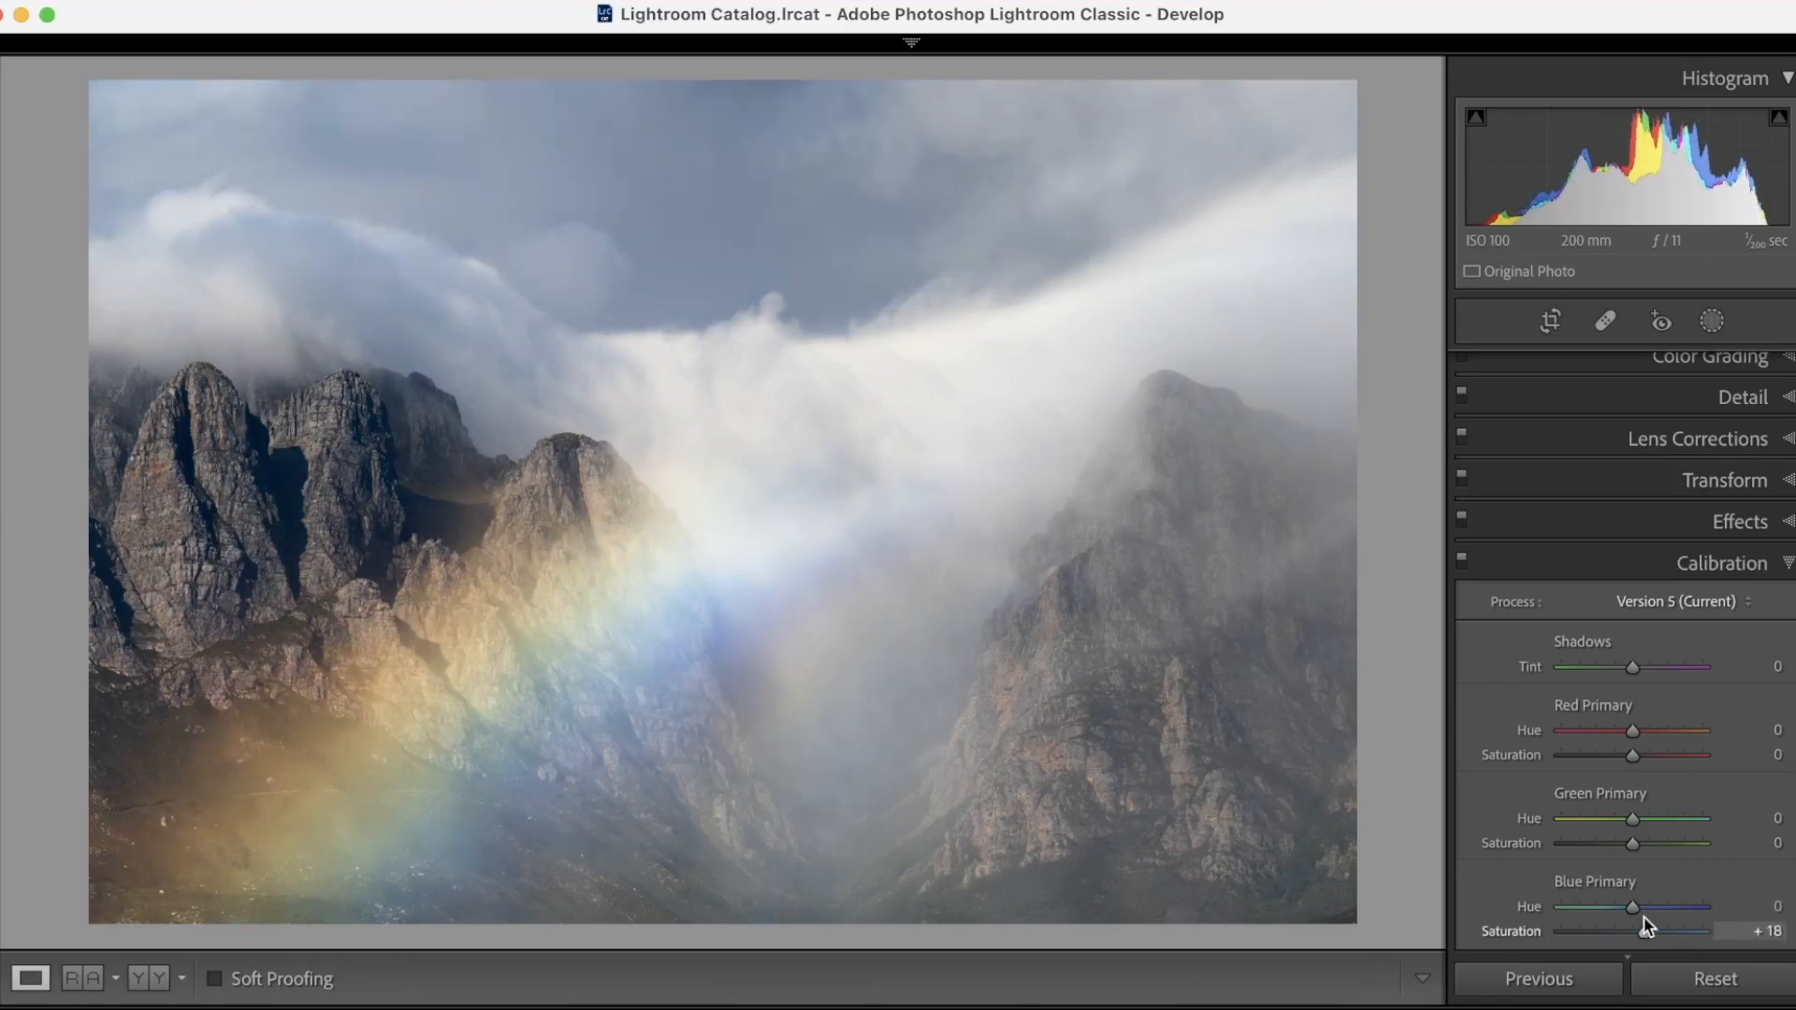
double_click(1501, 933)
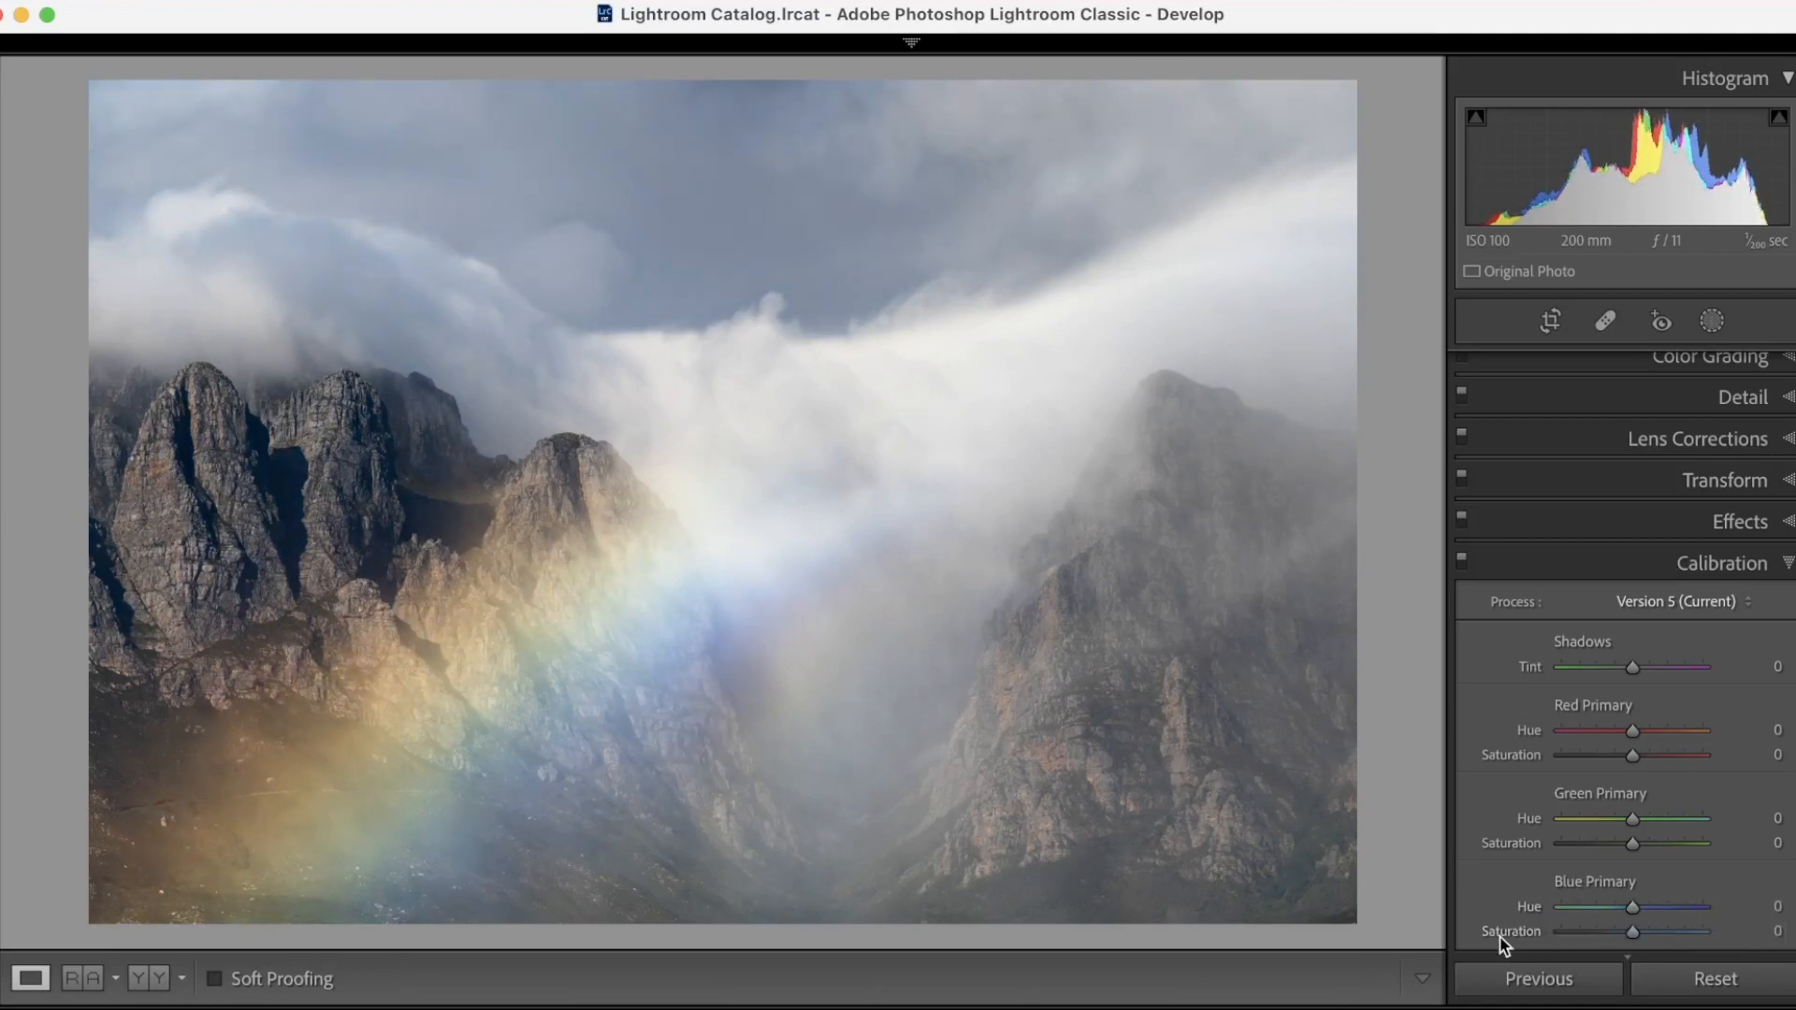
left_click_drag(1631, 931, 1719, 936)
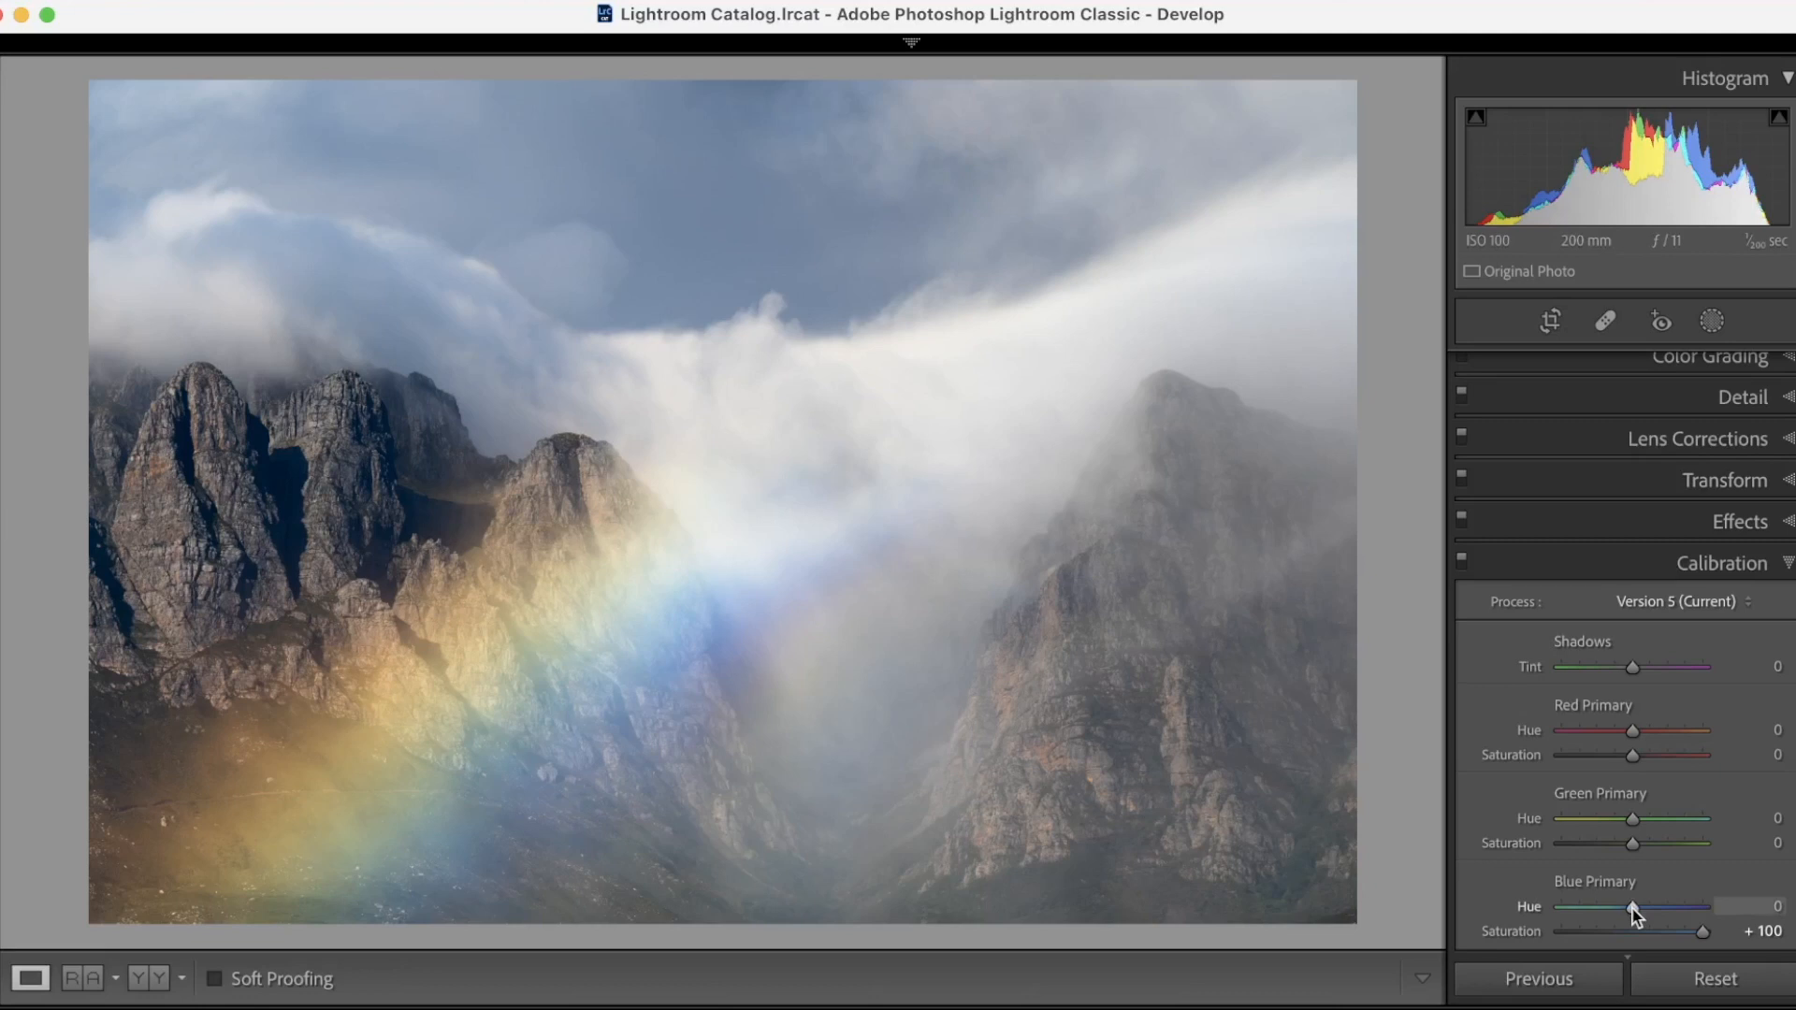
- Try Blue Primary hue at -41 and +25, reset it to 0, and set Blue Primary saturation to +66
left_click_drag(1631, 906, 1601, 902)
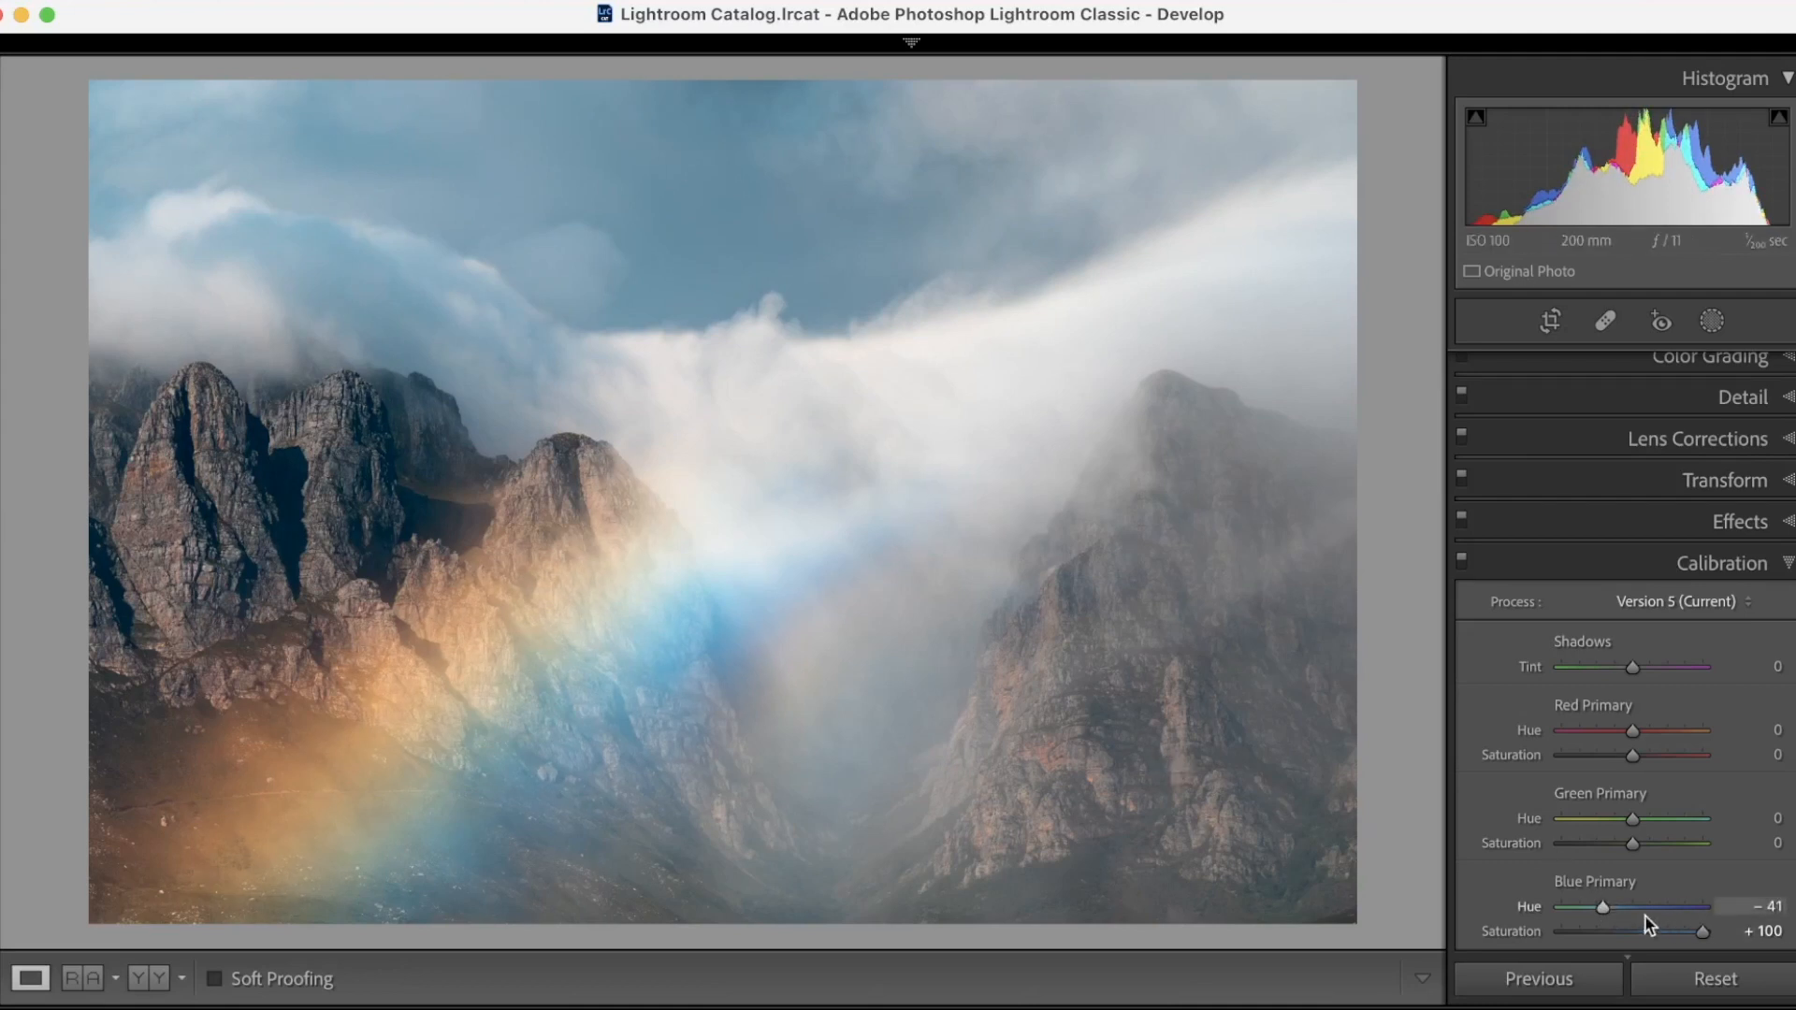
left_click_drag(1603, 906, 1652, 906)
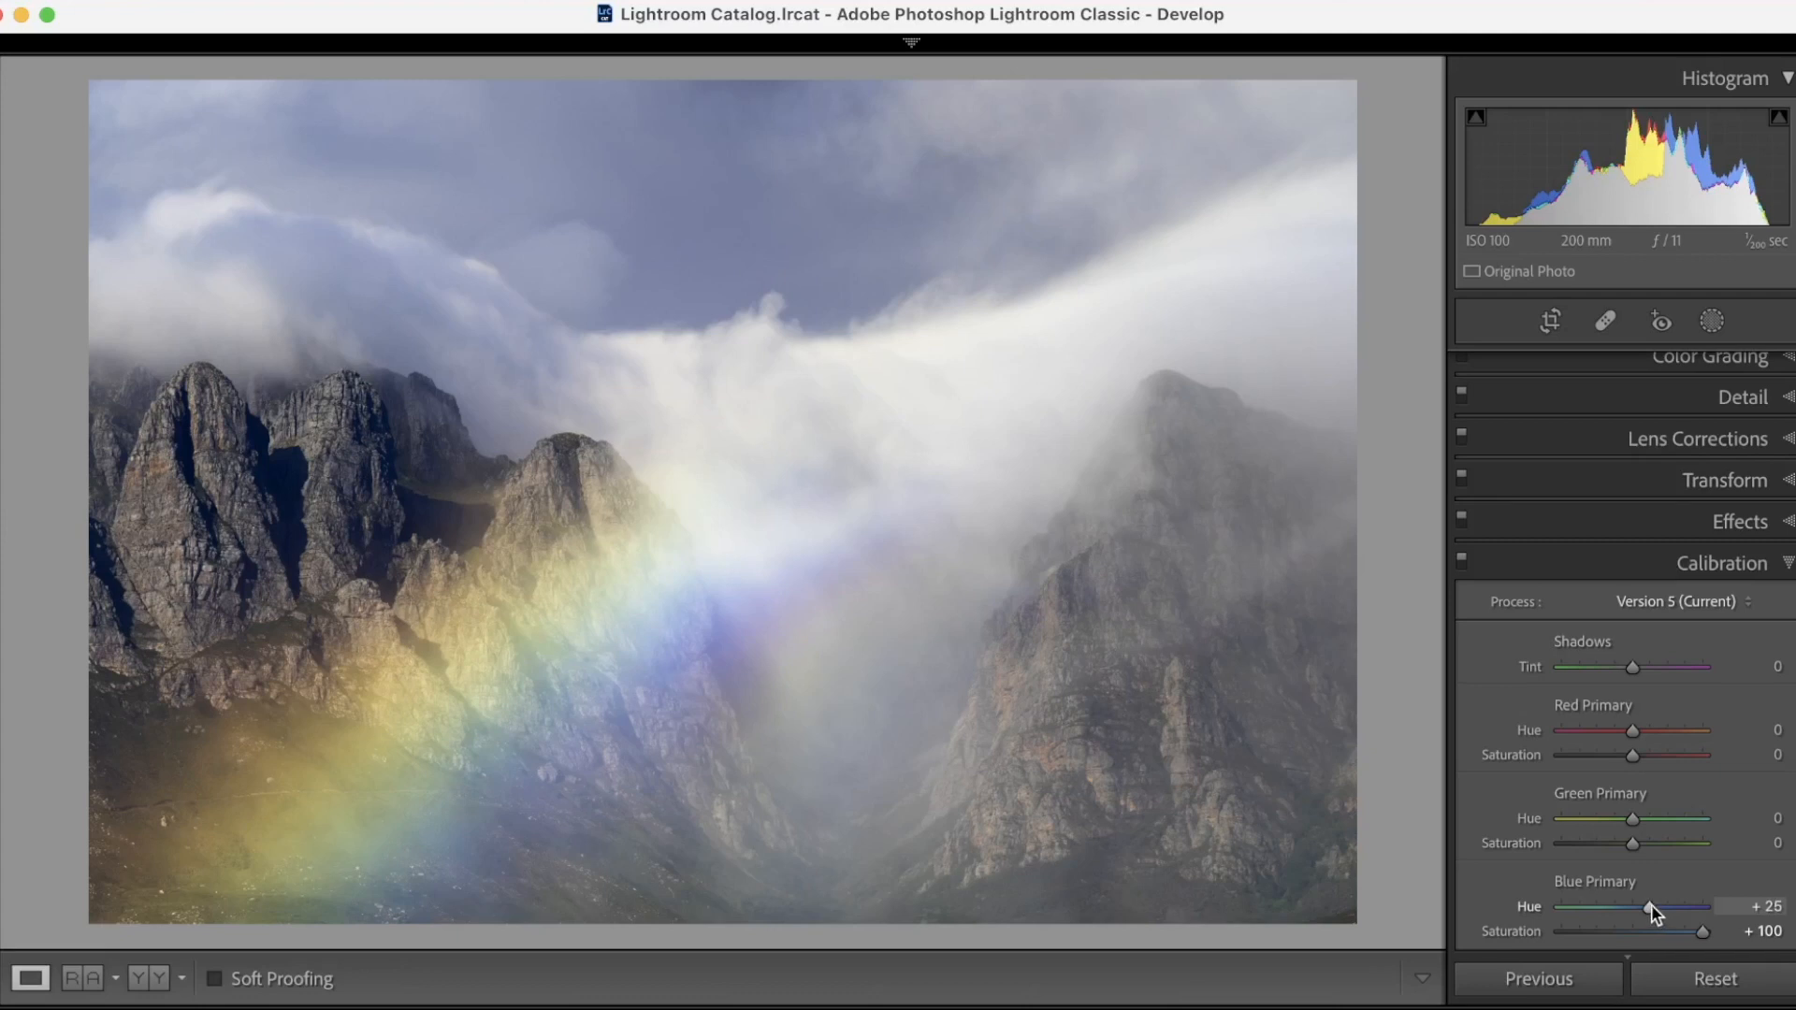
double_click(1651, 905)
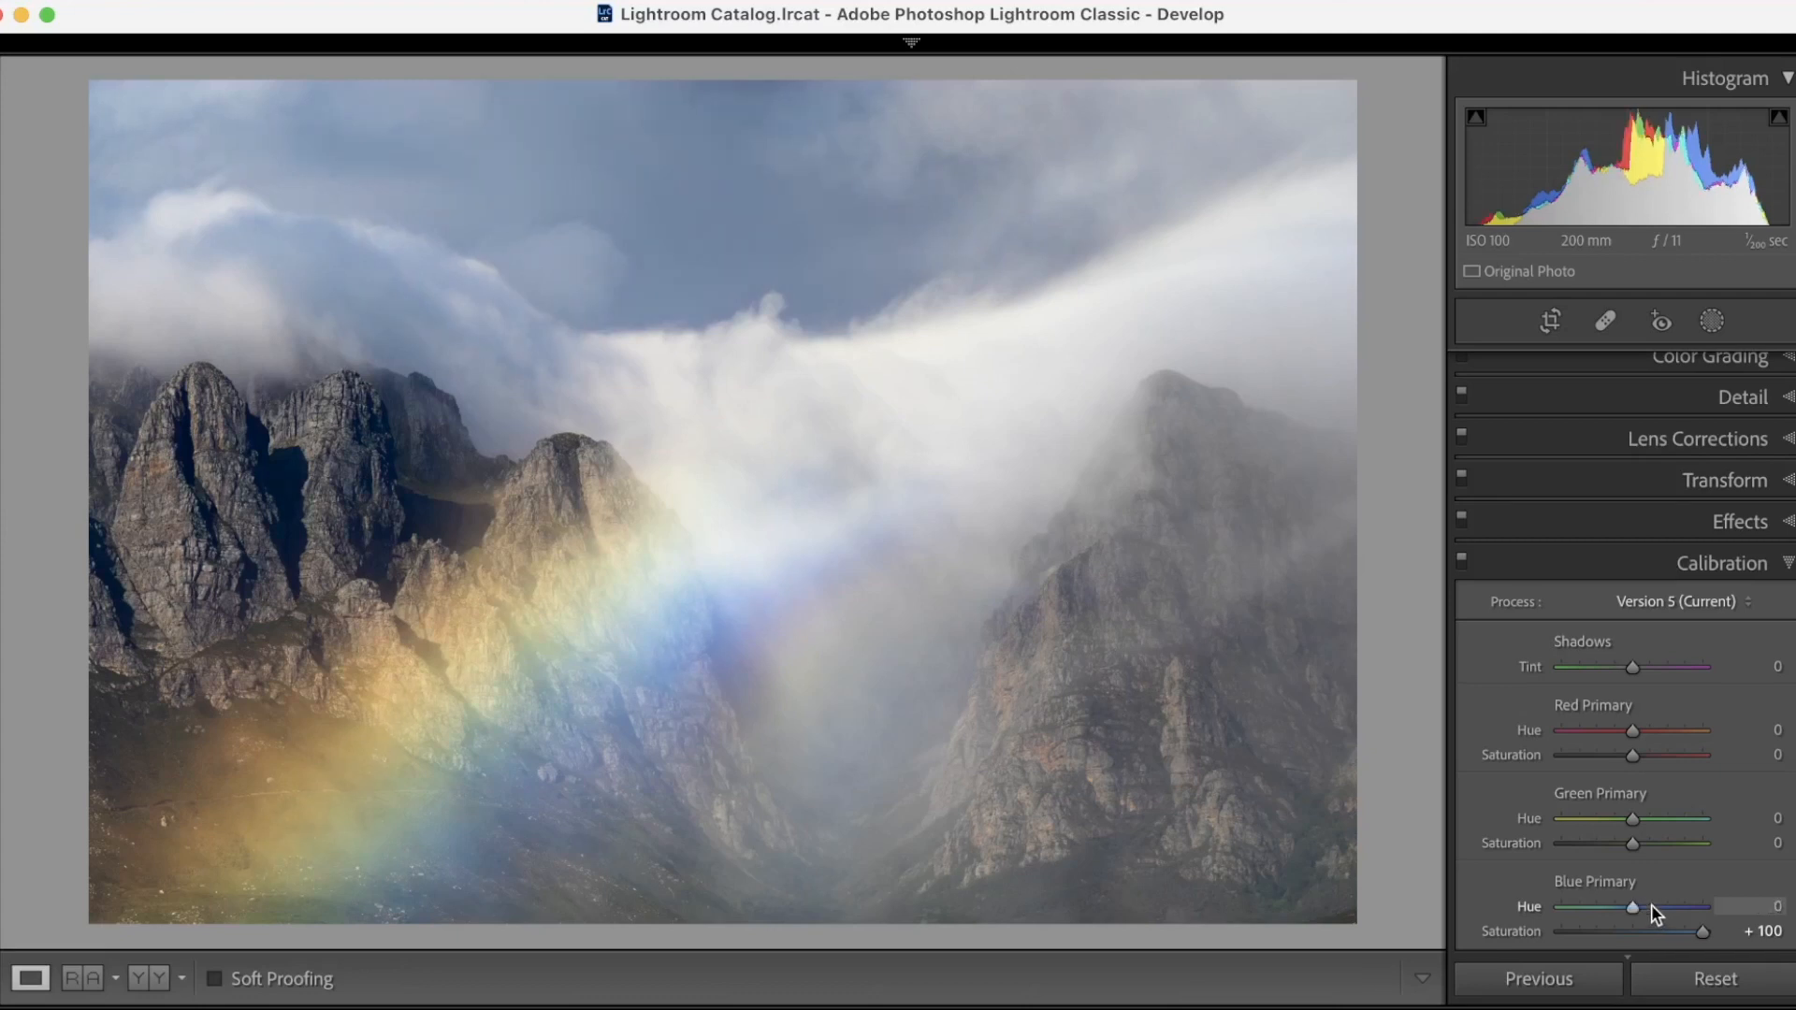
left_click_drag(1702, 932, 1680, 932)
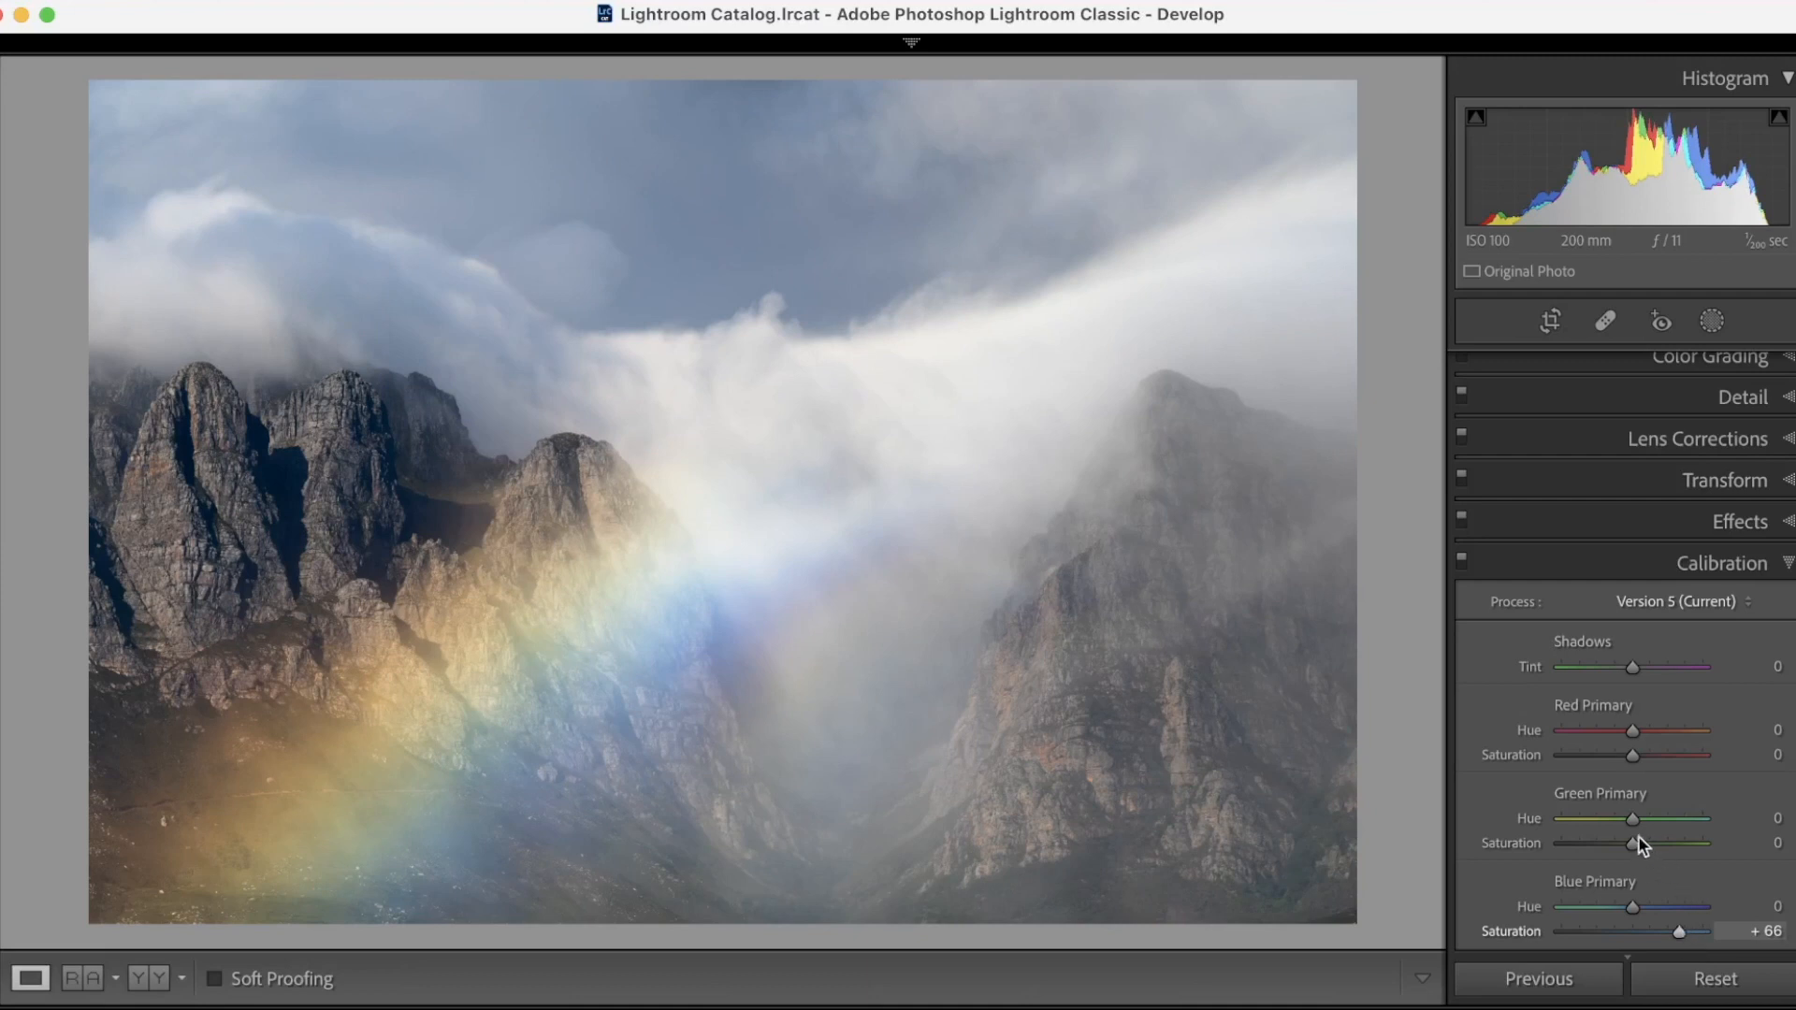
- Try Green Primary saturation at +100 and Red Primary at +83, and settle on +25 for green and +33 for red
left_click_drag(1633, 845, 1717, 858)
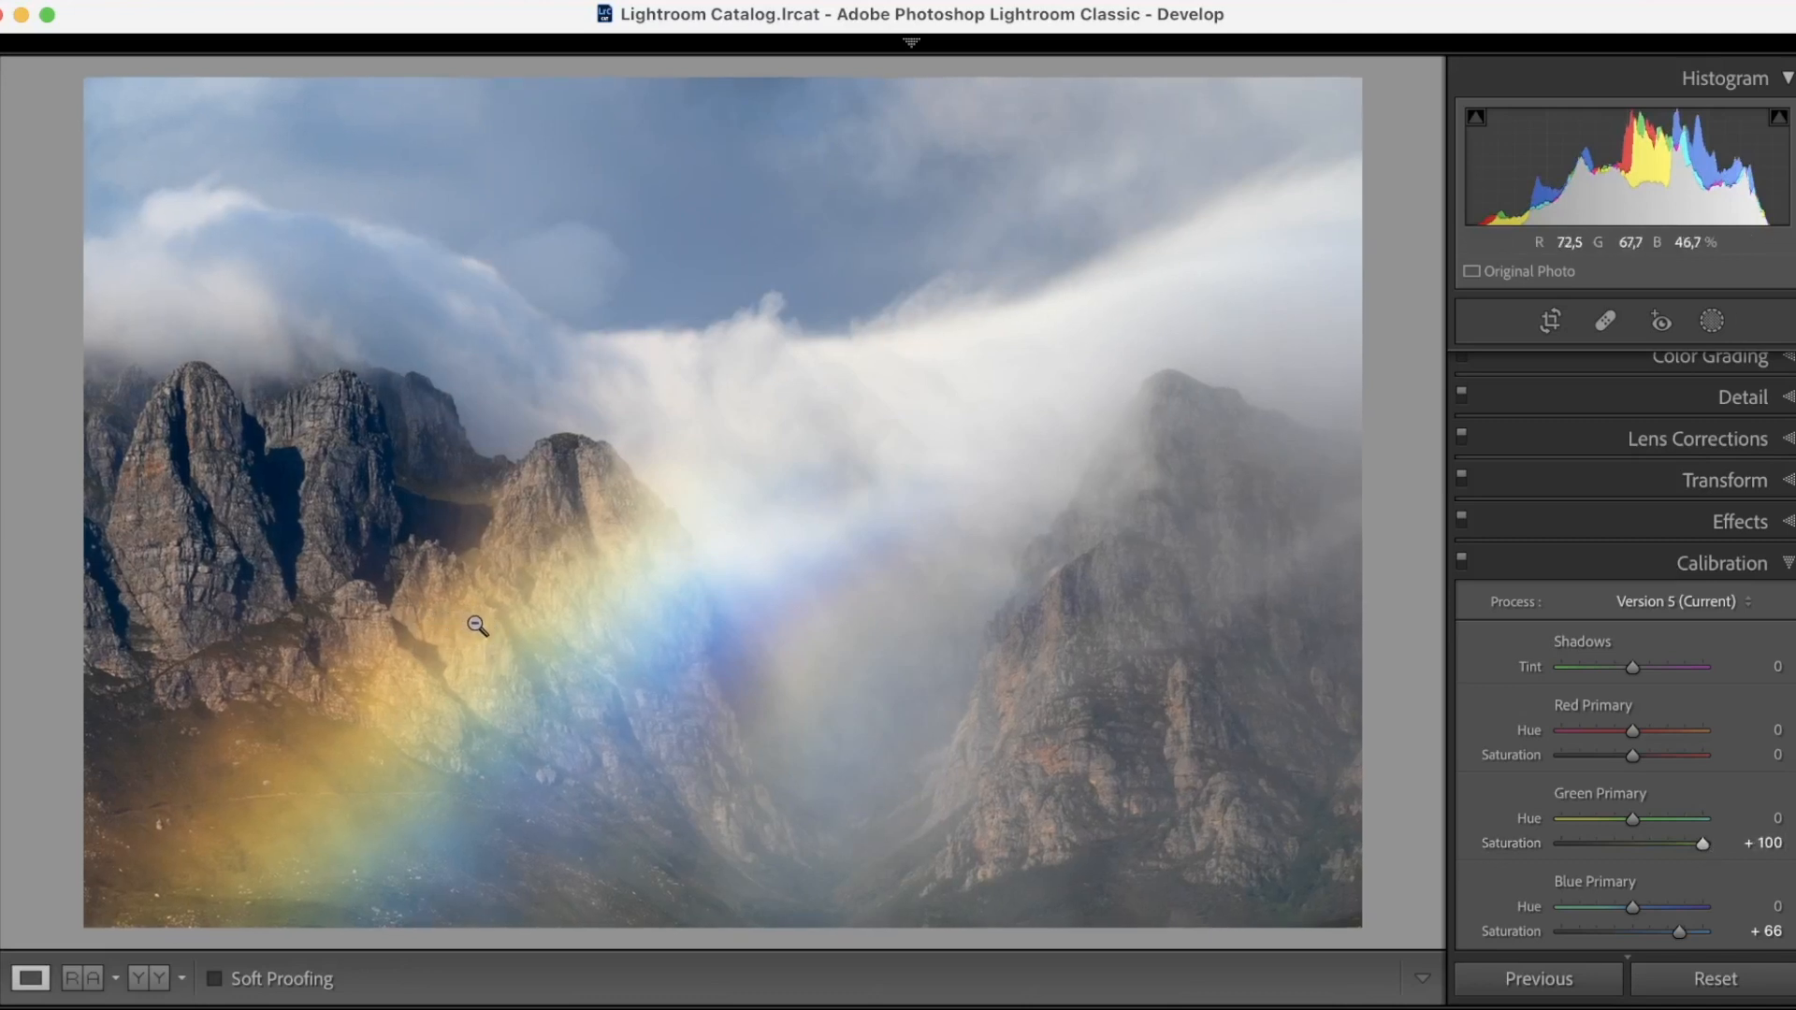
left_click(476, 624)
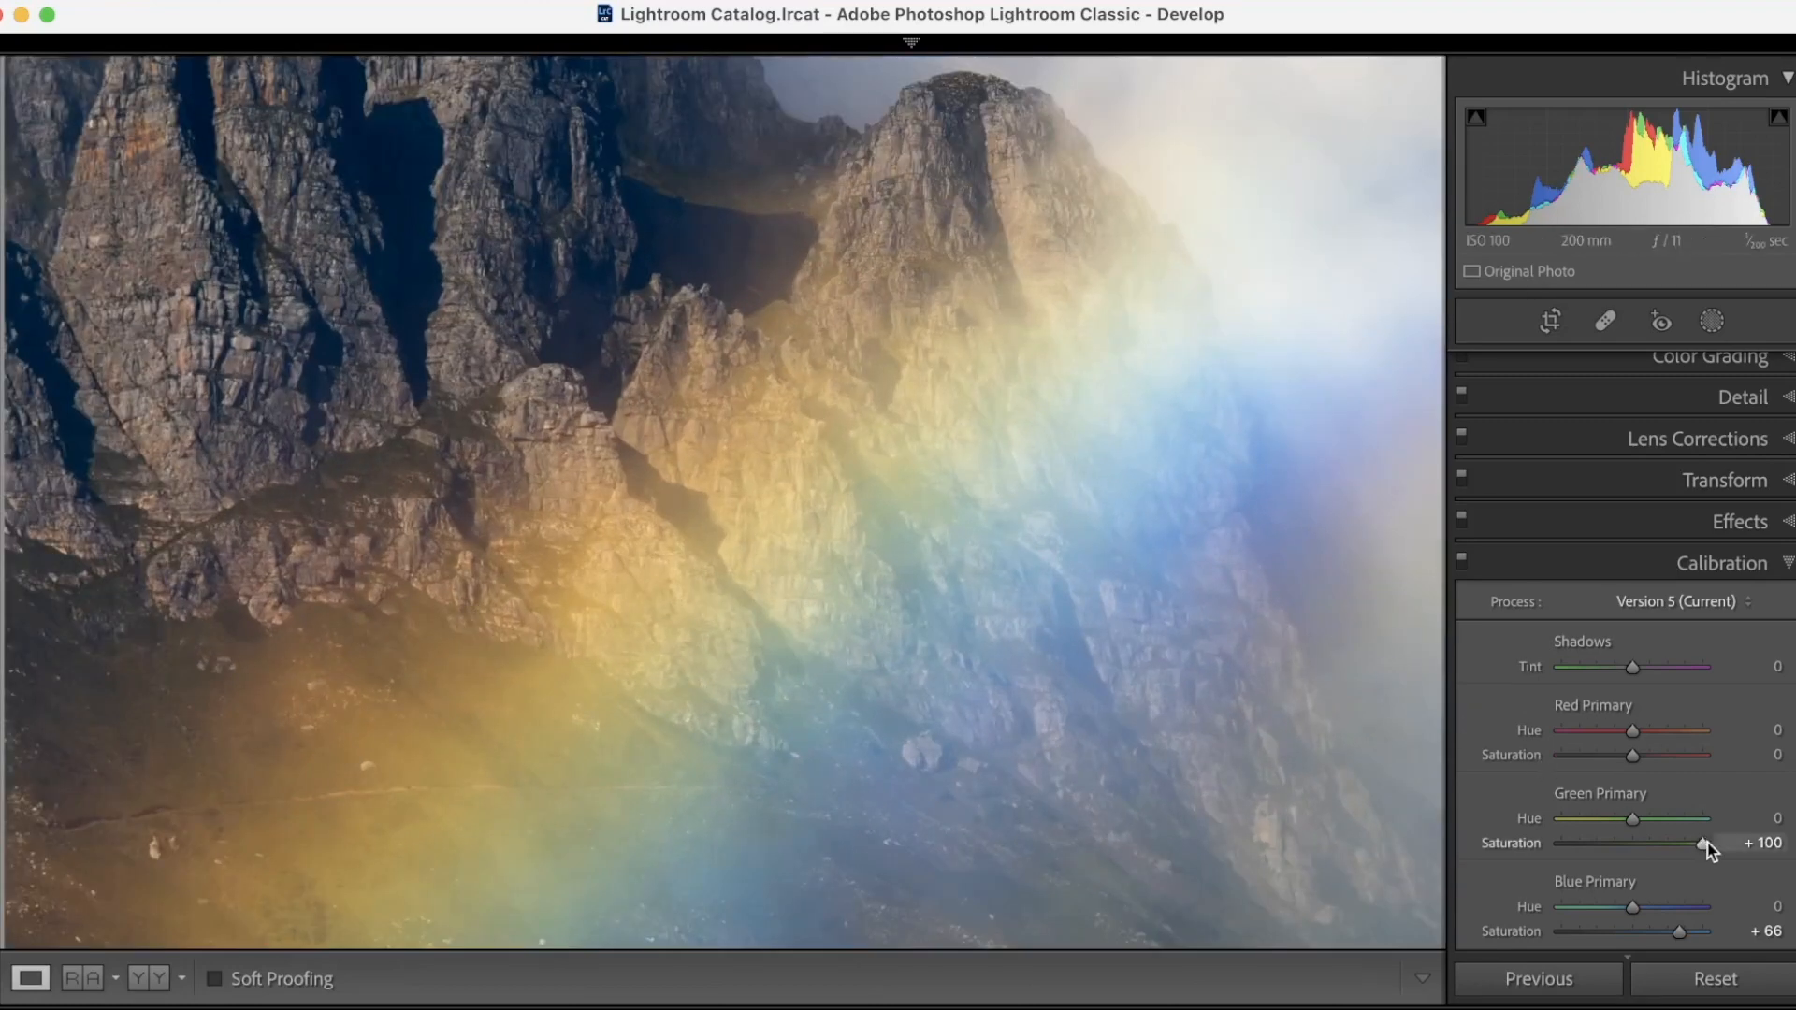
left_click_drag(1703, 843, 1635, 829)
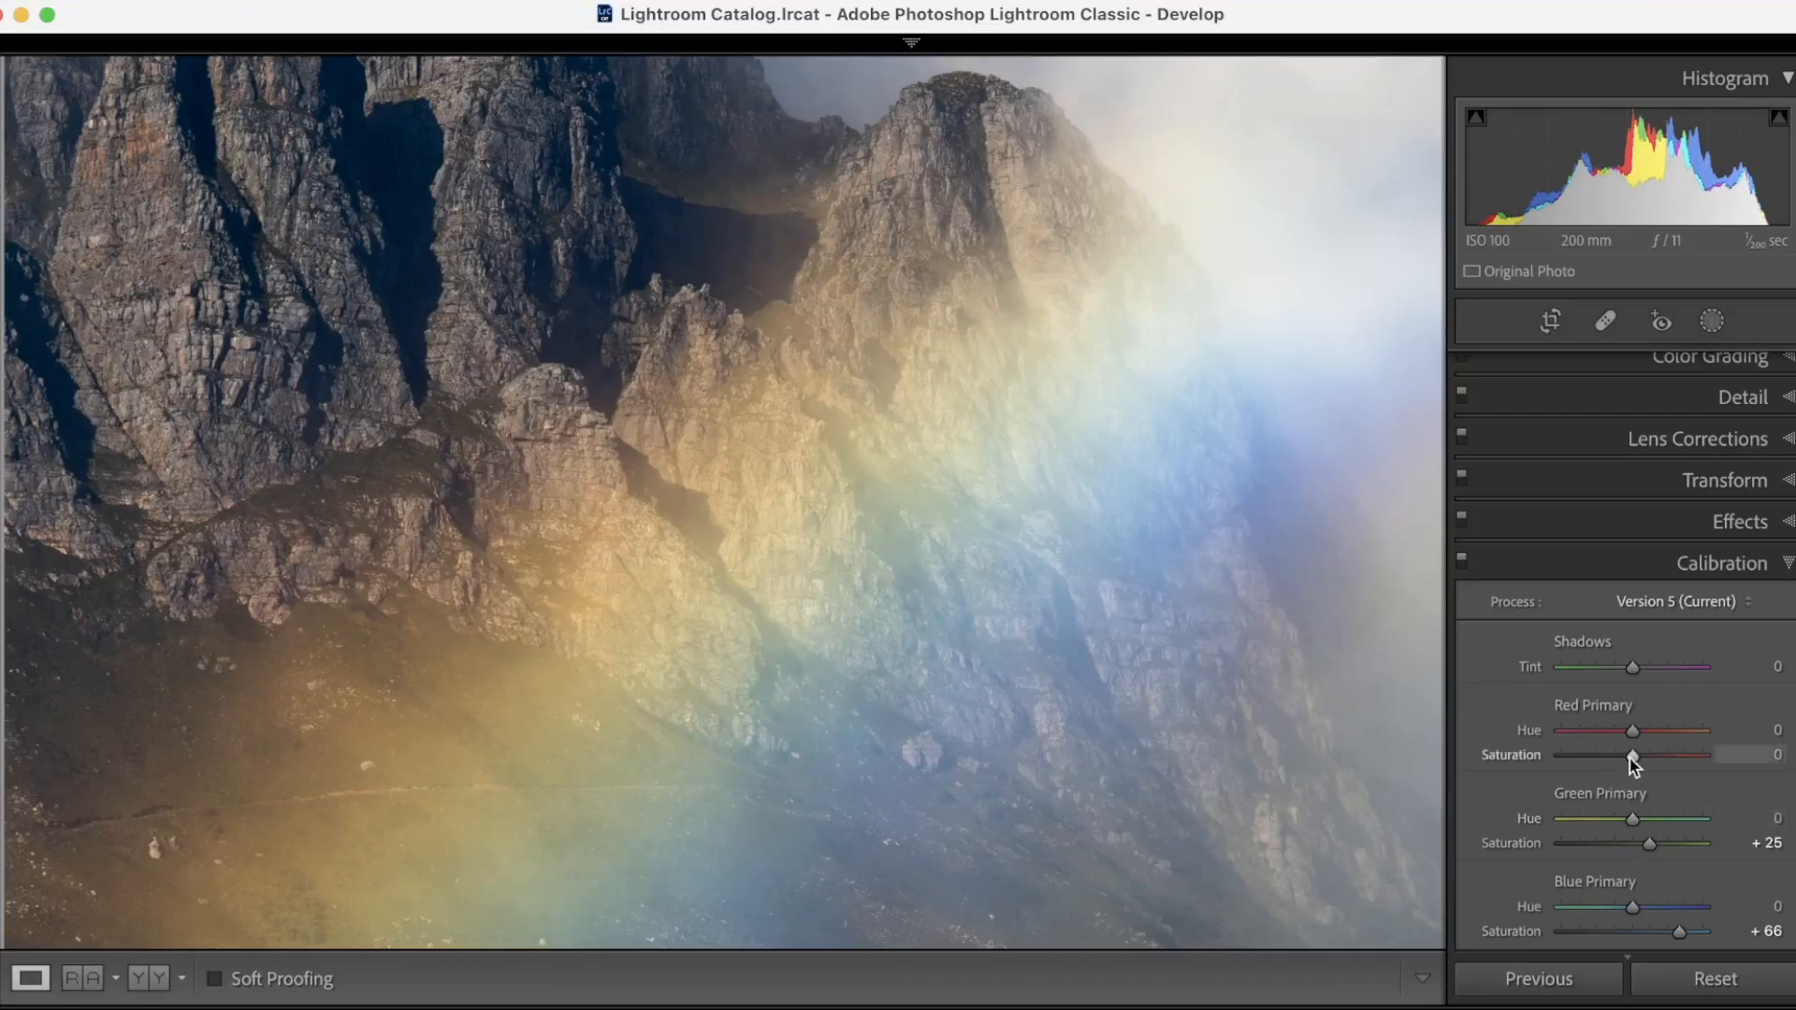
left_click_drag(1631, 755, 1688, 750)
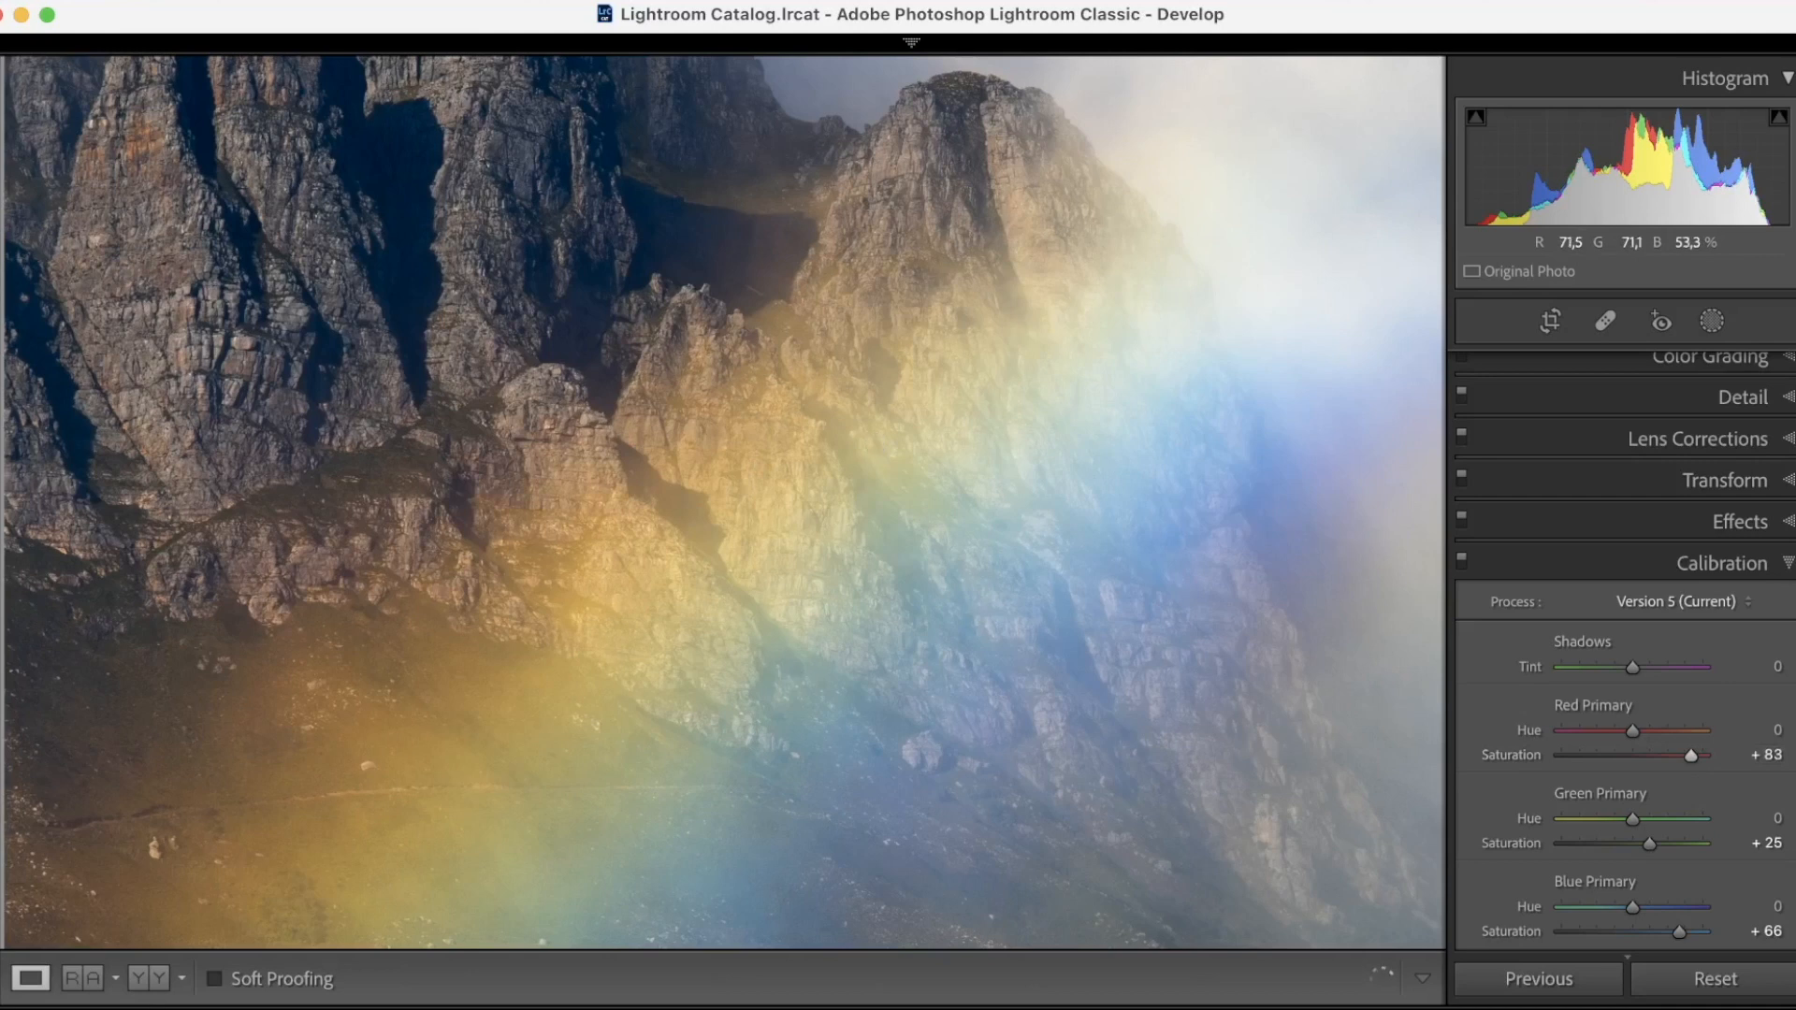
left_click_drag(1689, 761, 1653, 765)
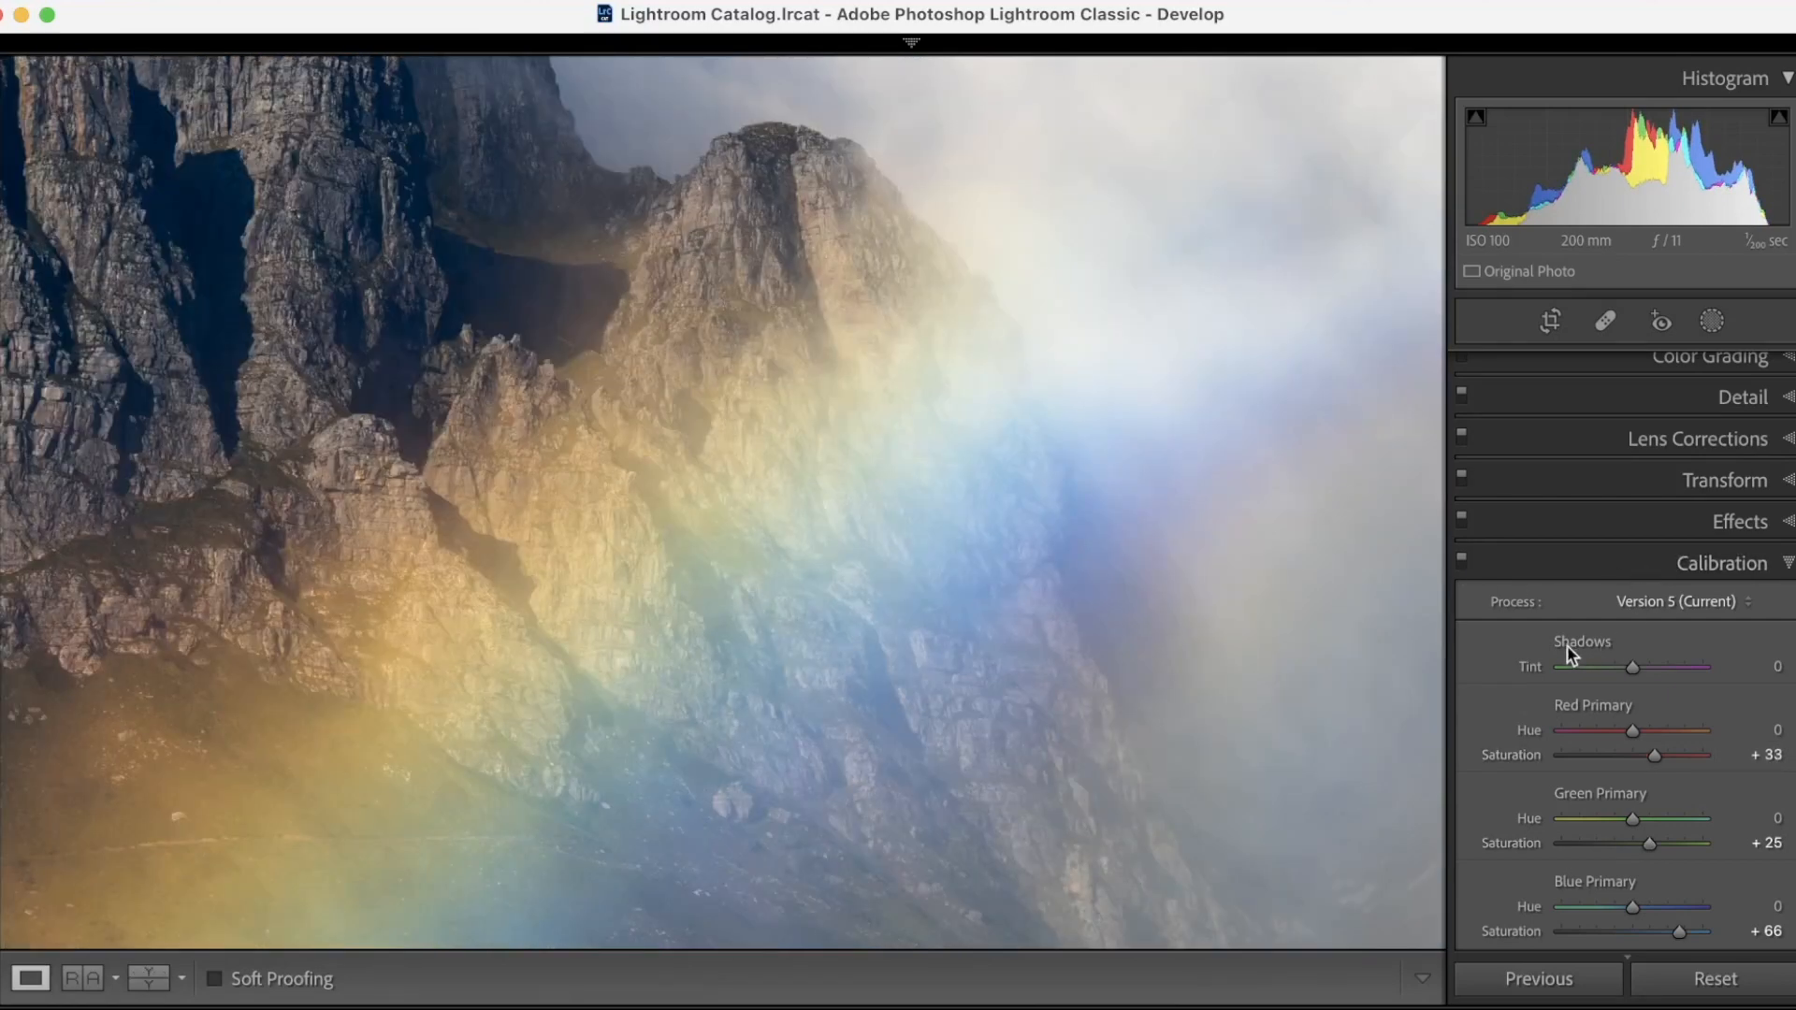
- Switch the Calibration adjustments off and on several times to compare the rainbow photo with and without them
left_click(1461, 561)
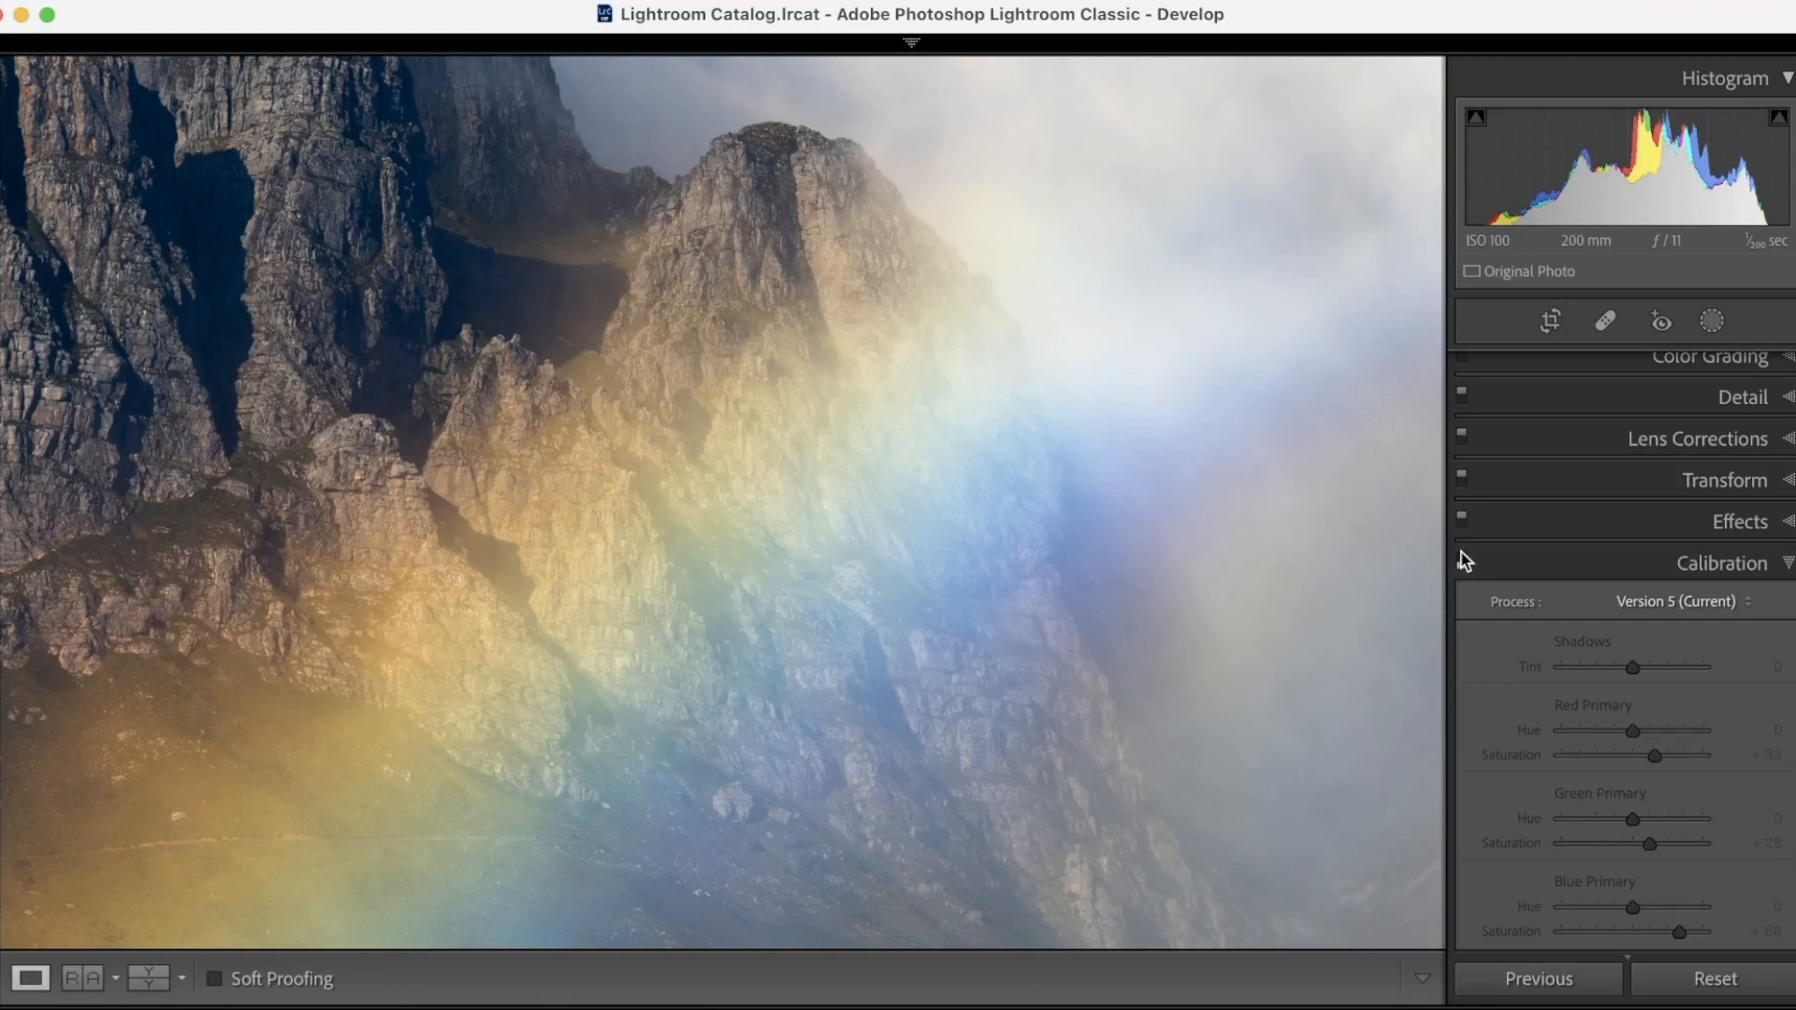
left_click(1461, 552)
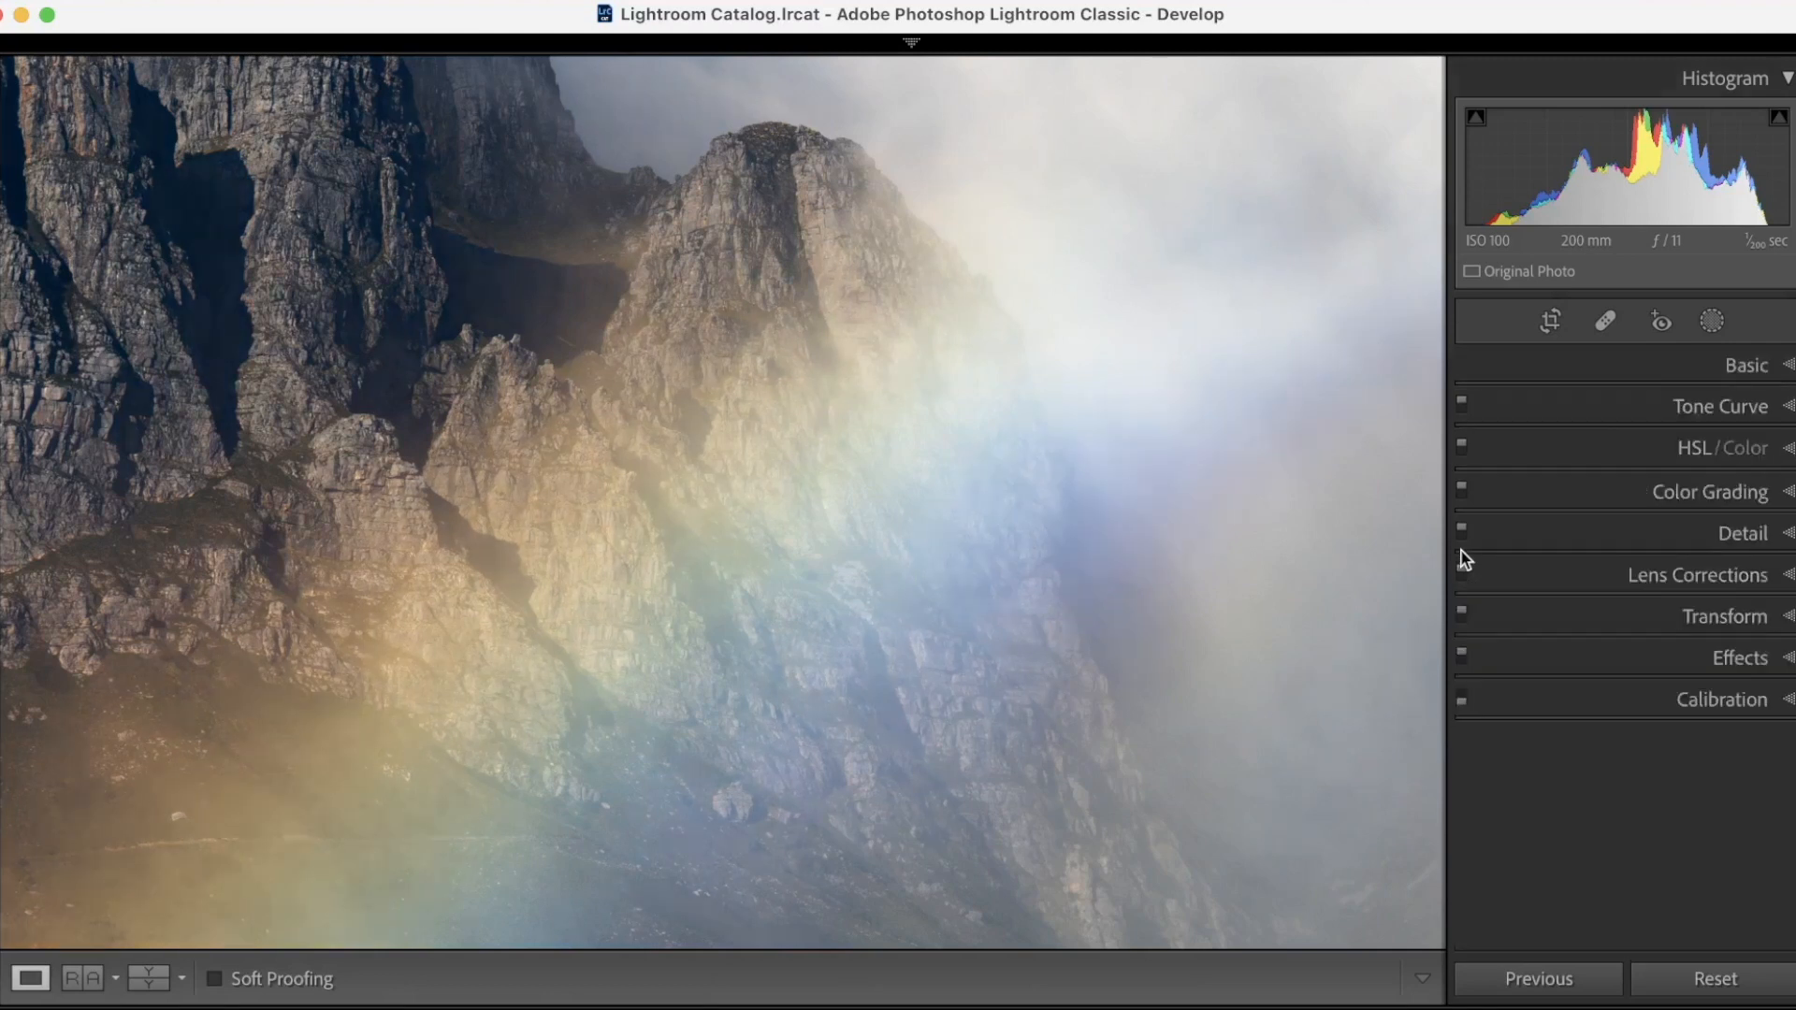
left_click(1461, 698)
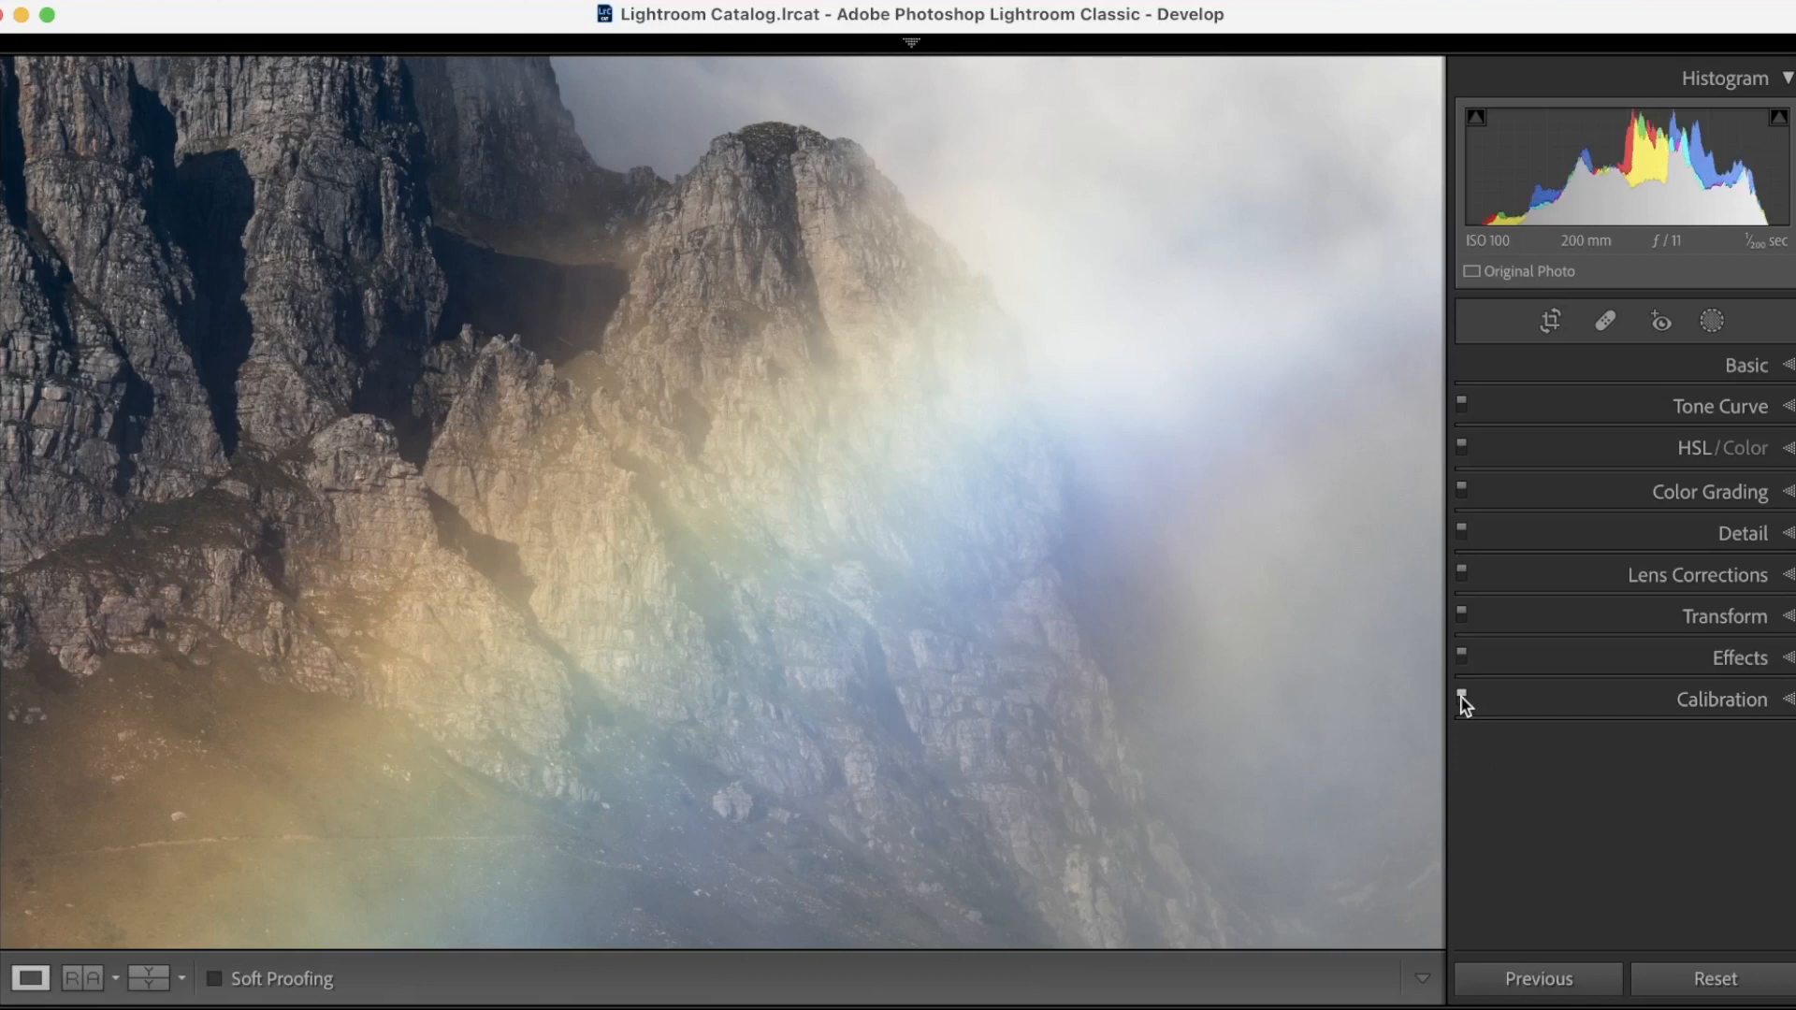
left_click(1462, 697)
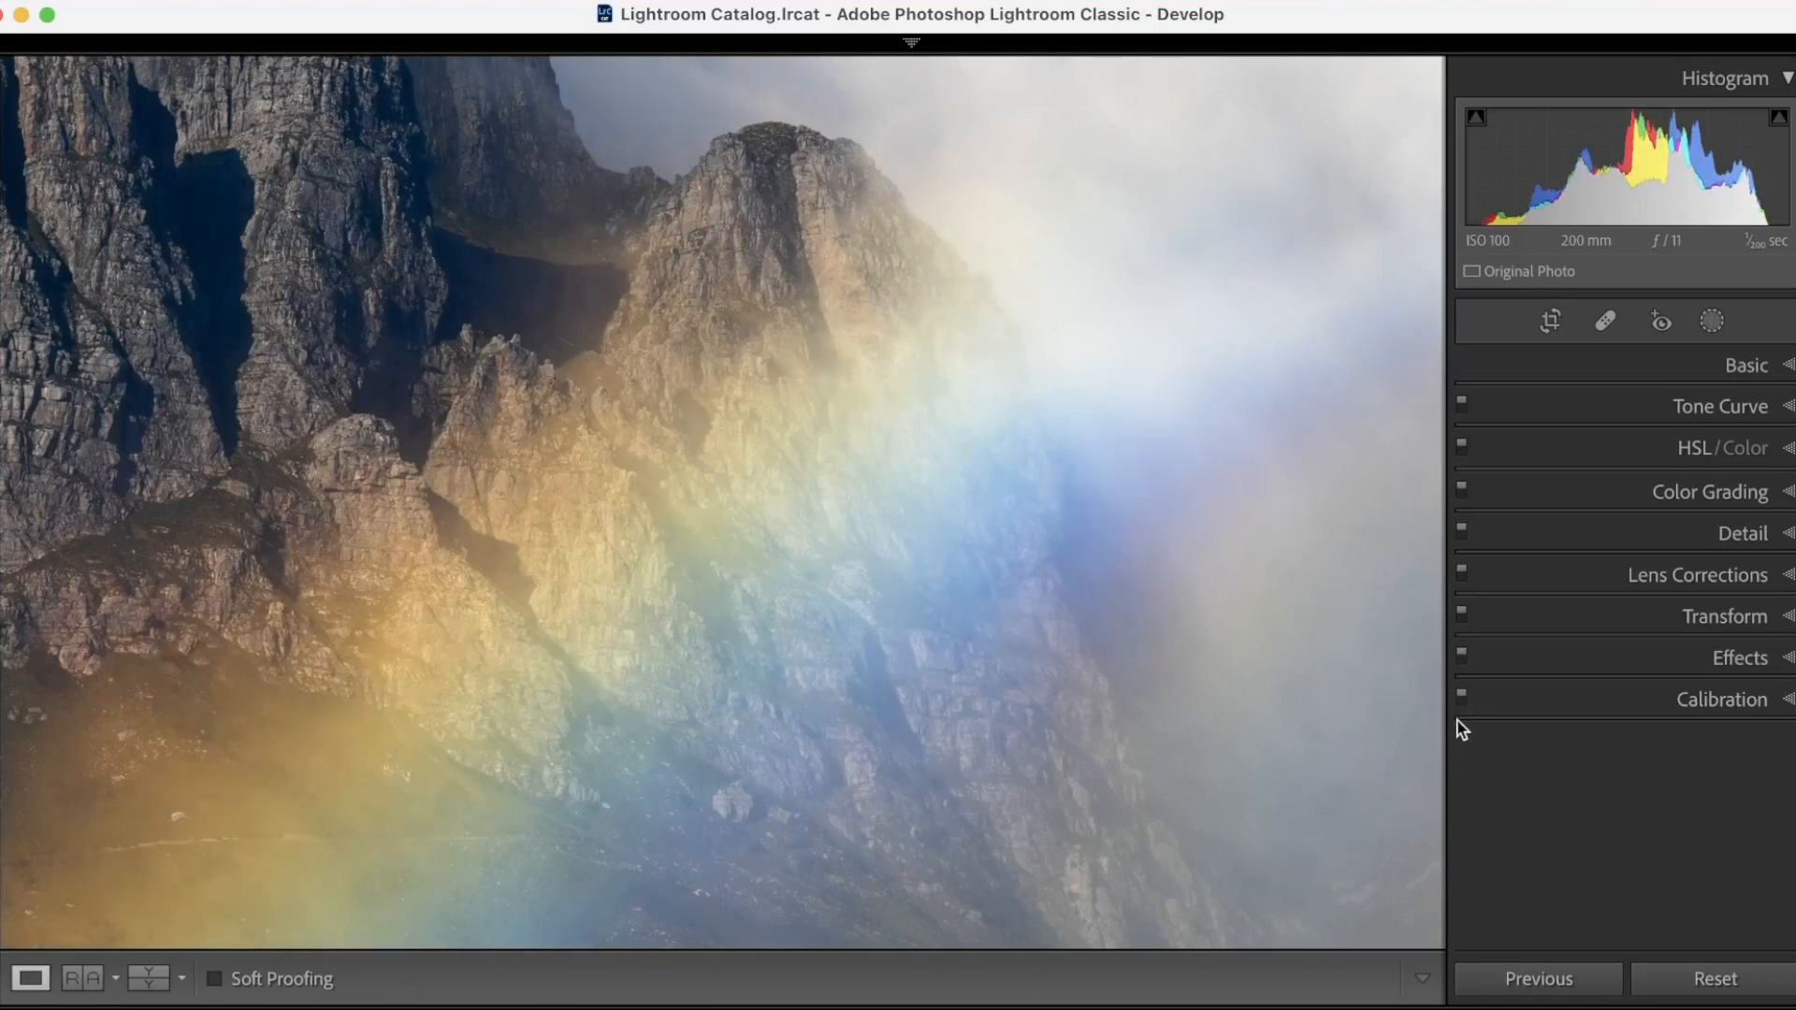
left_click(1461, 697)
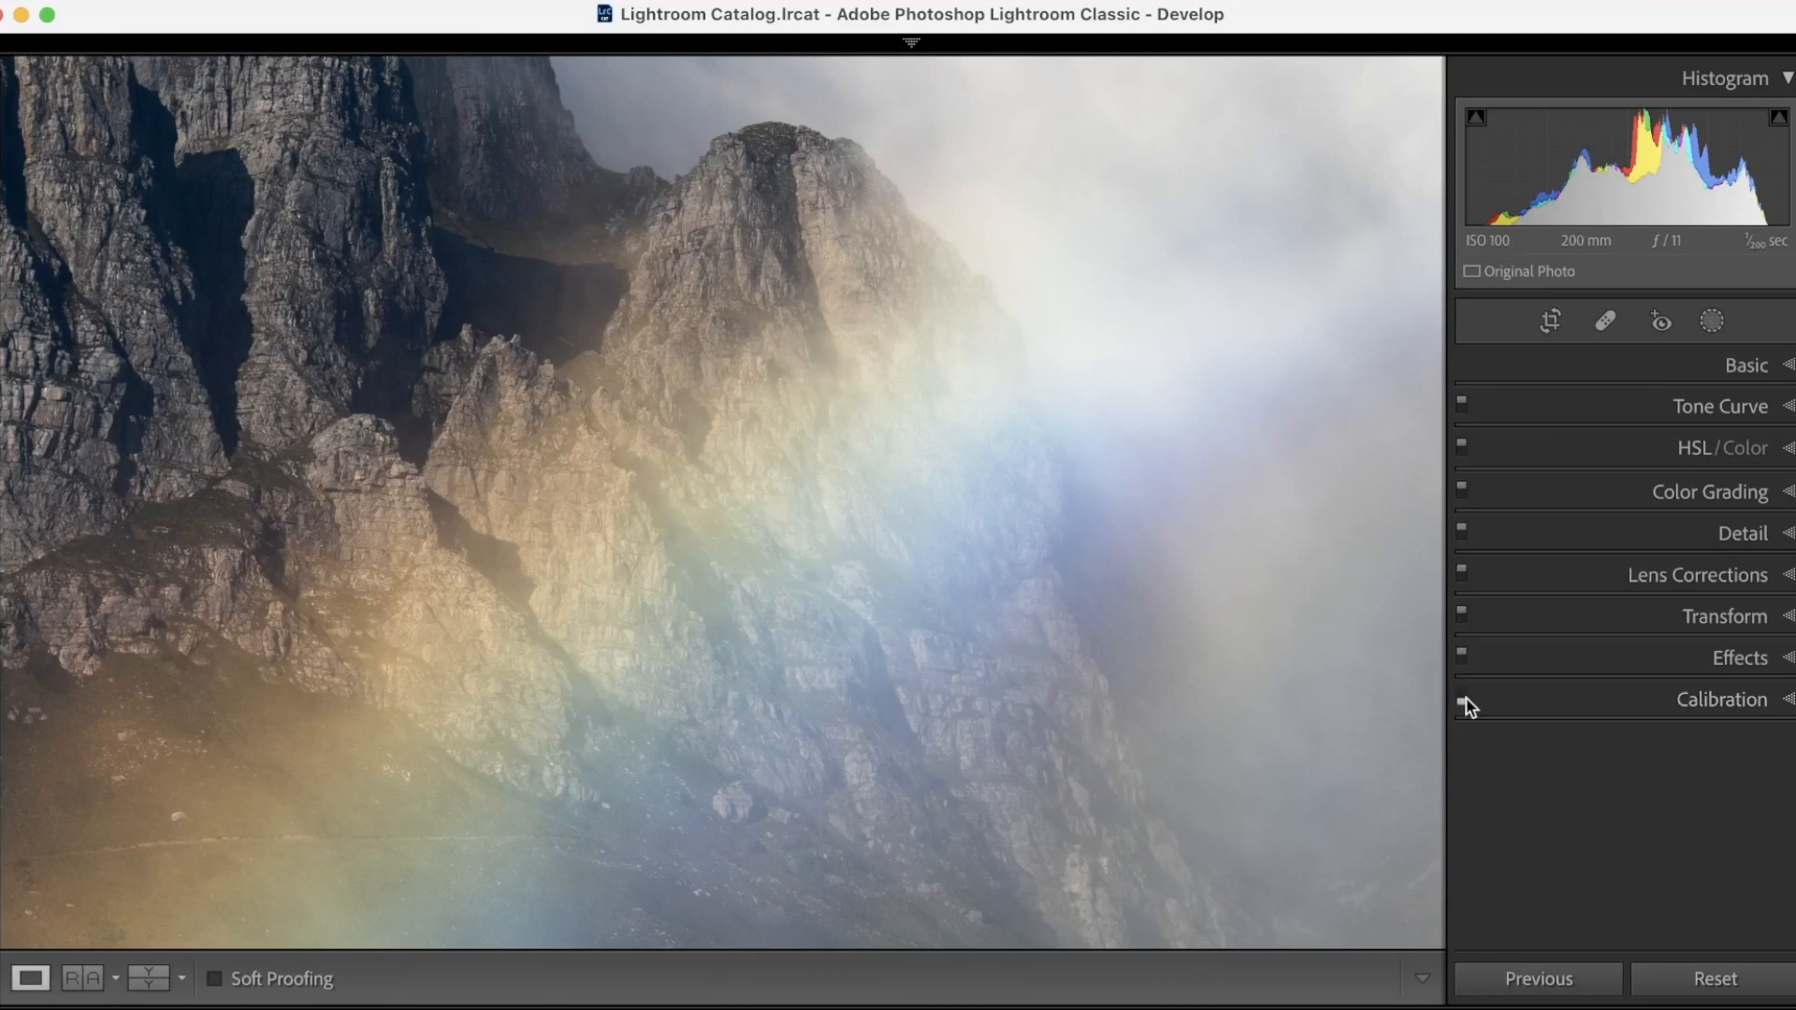
left_click(1461, 701)
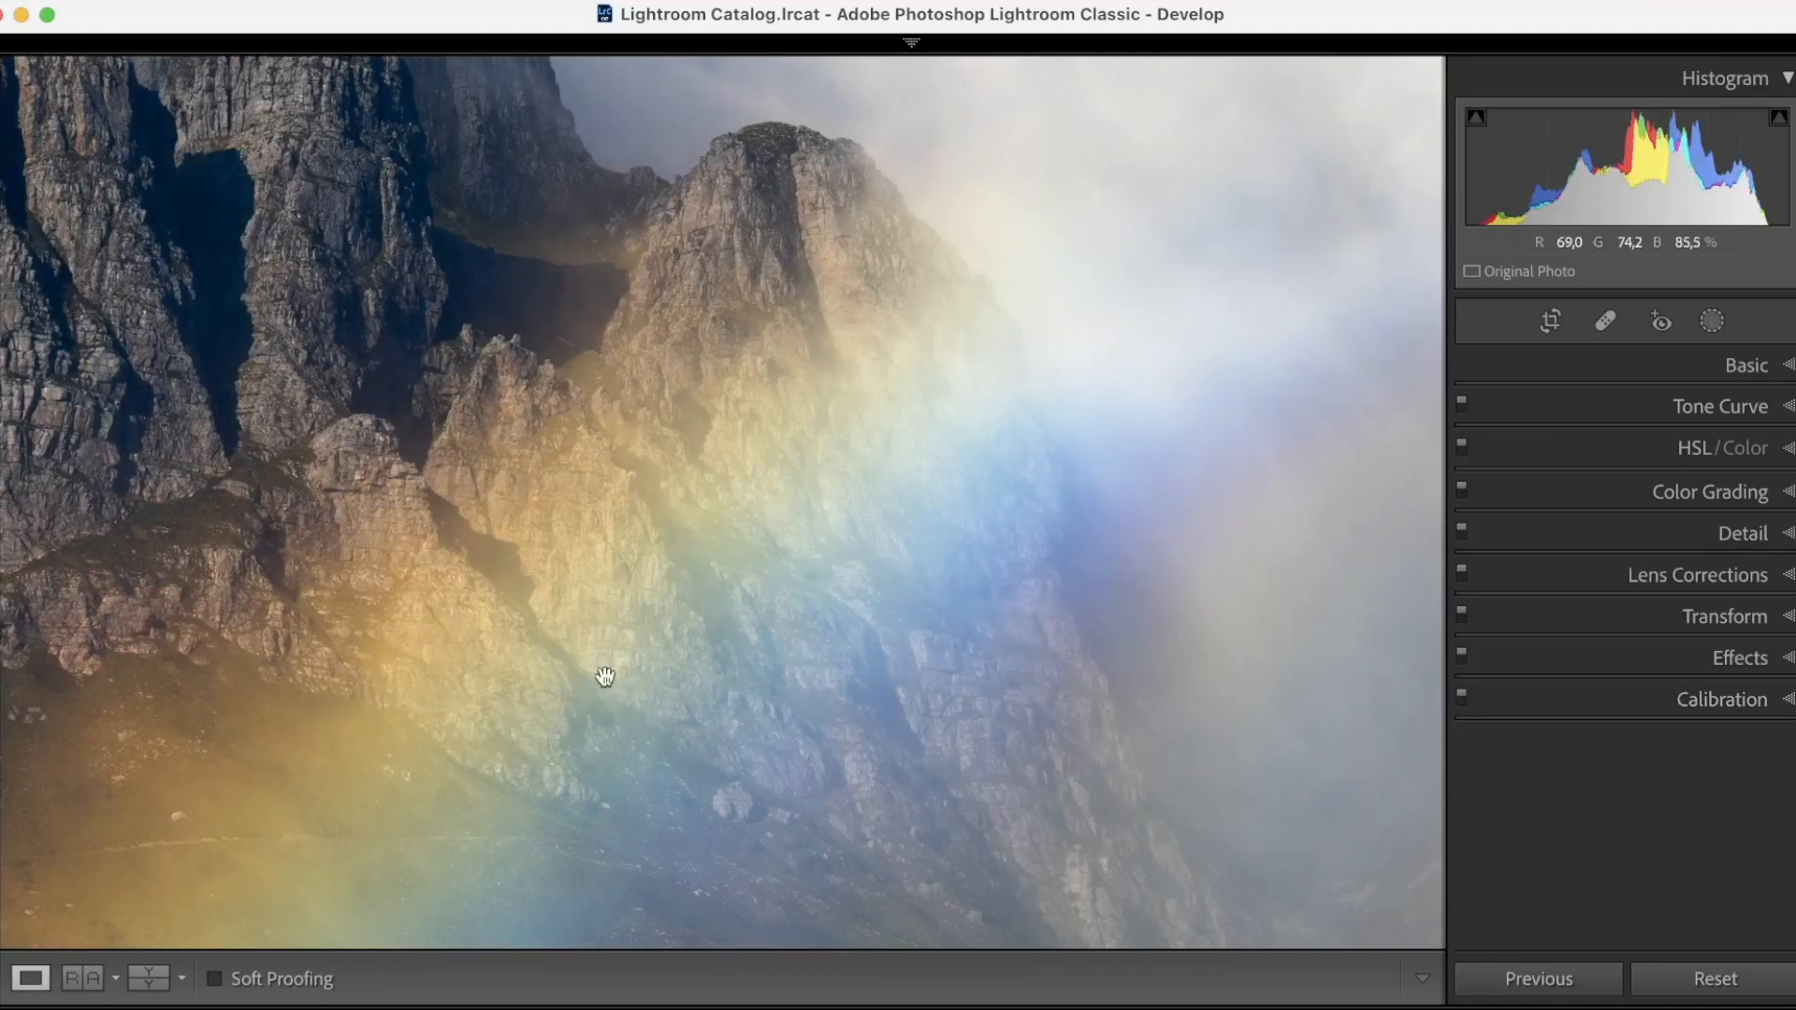
- Use the targeted HSL Saturation adjustment on the sky to raise Blue to +77 and Aqua to +2
left_click(1788, 449)
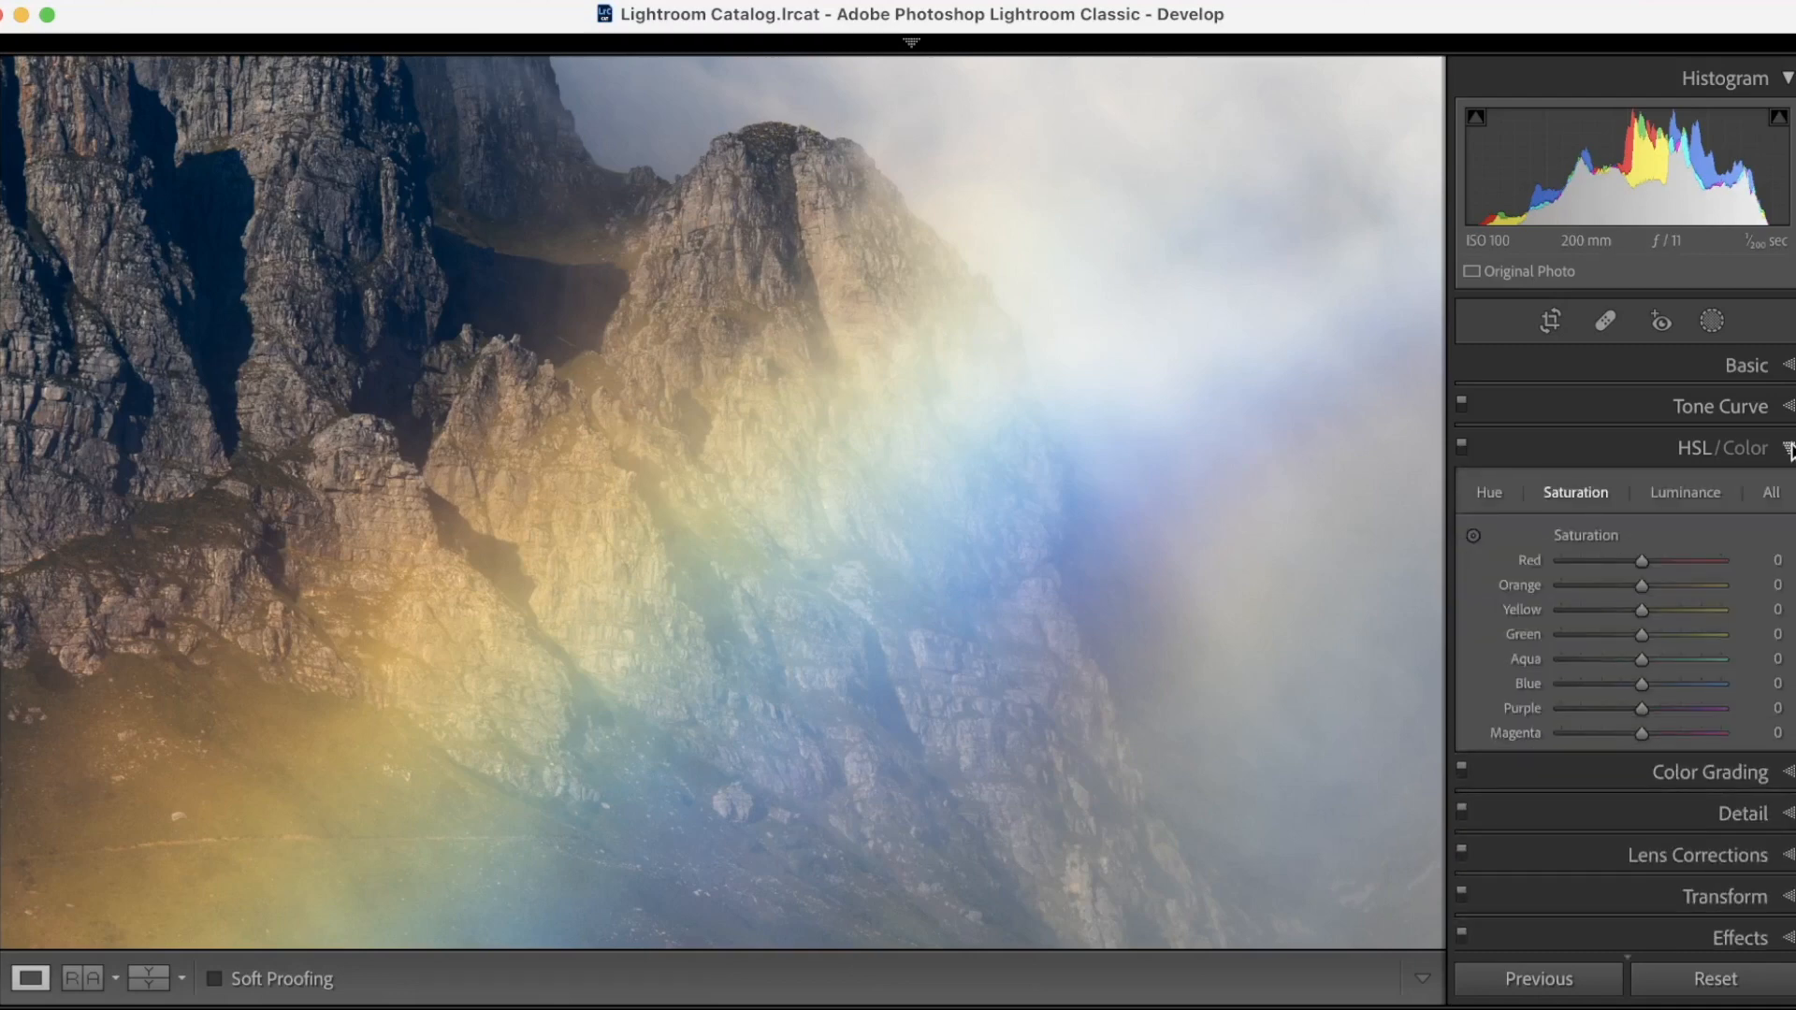
left_click(1093, 309)
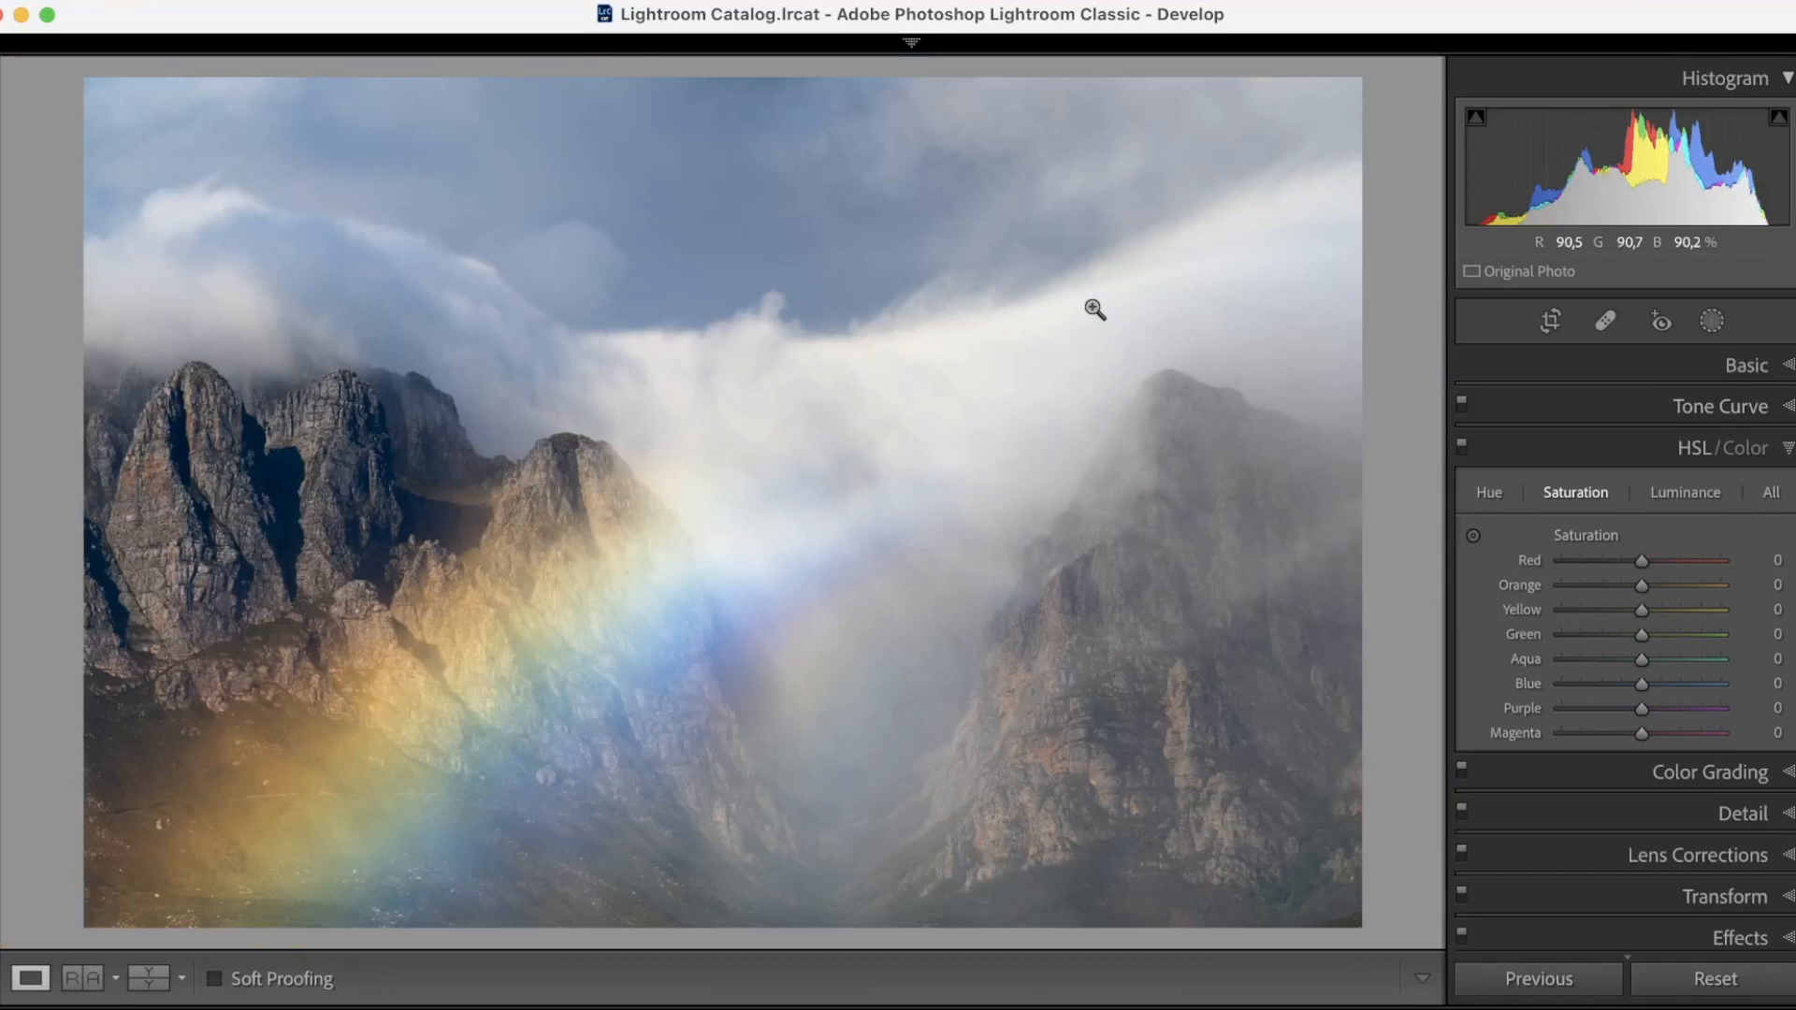
left_click(697, 145)
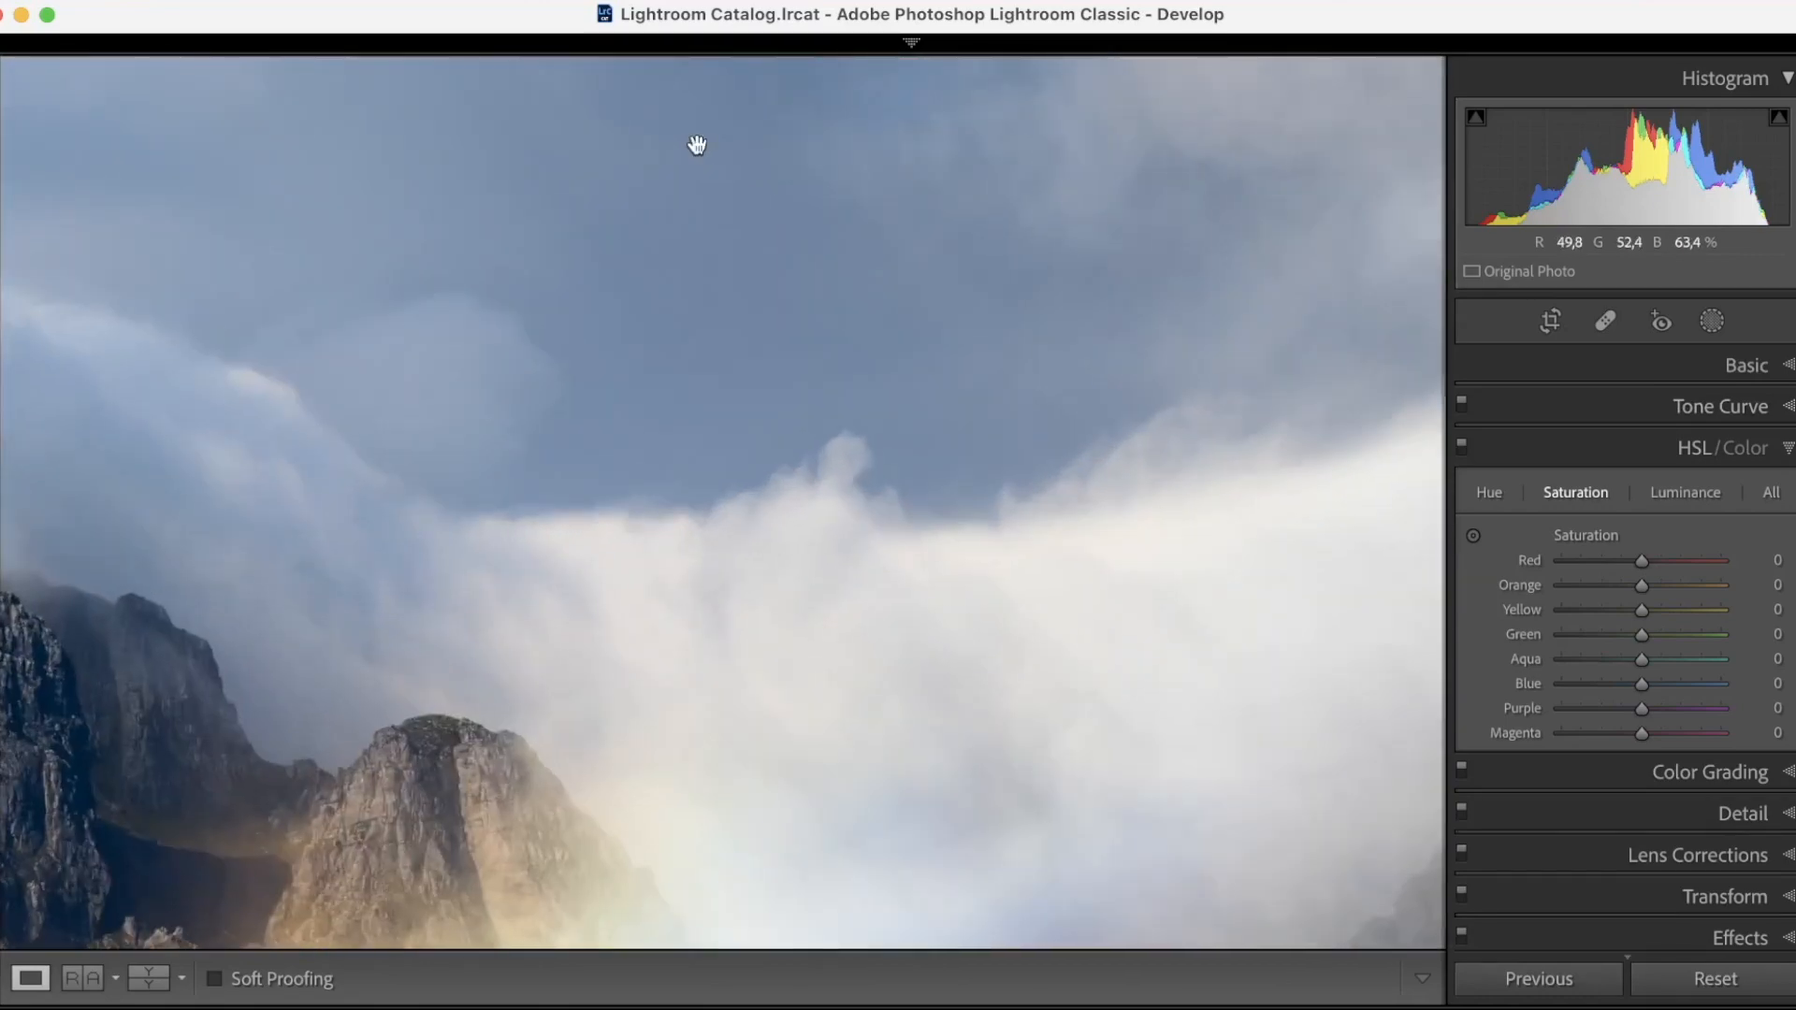
left_click_drag(771, 227, 785, 356)
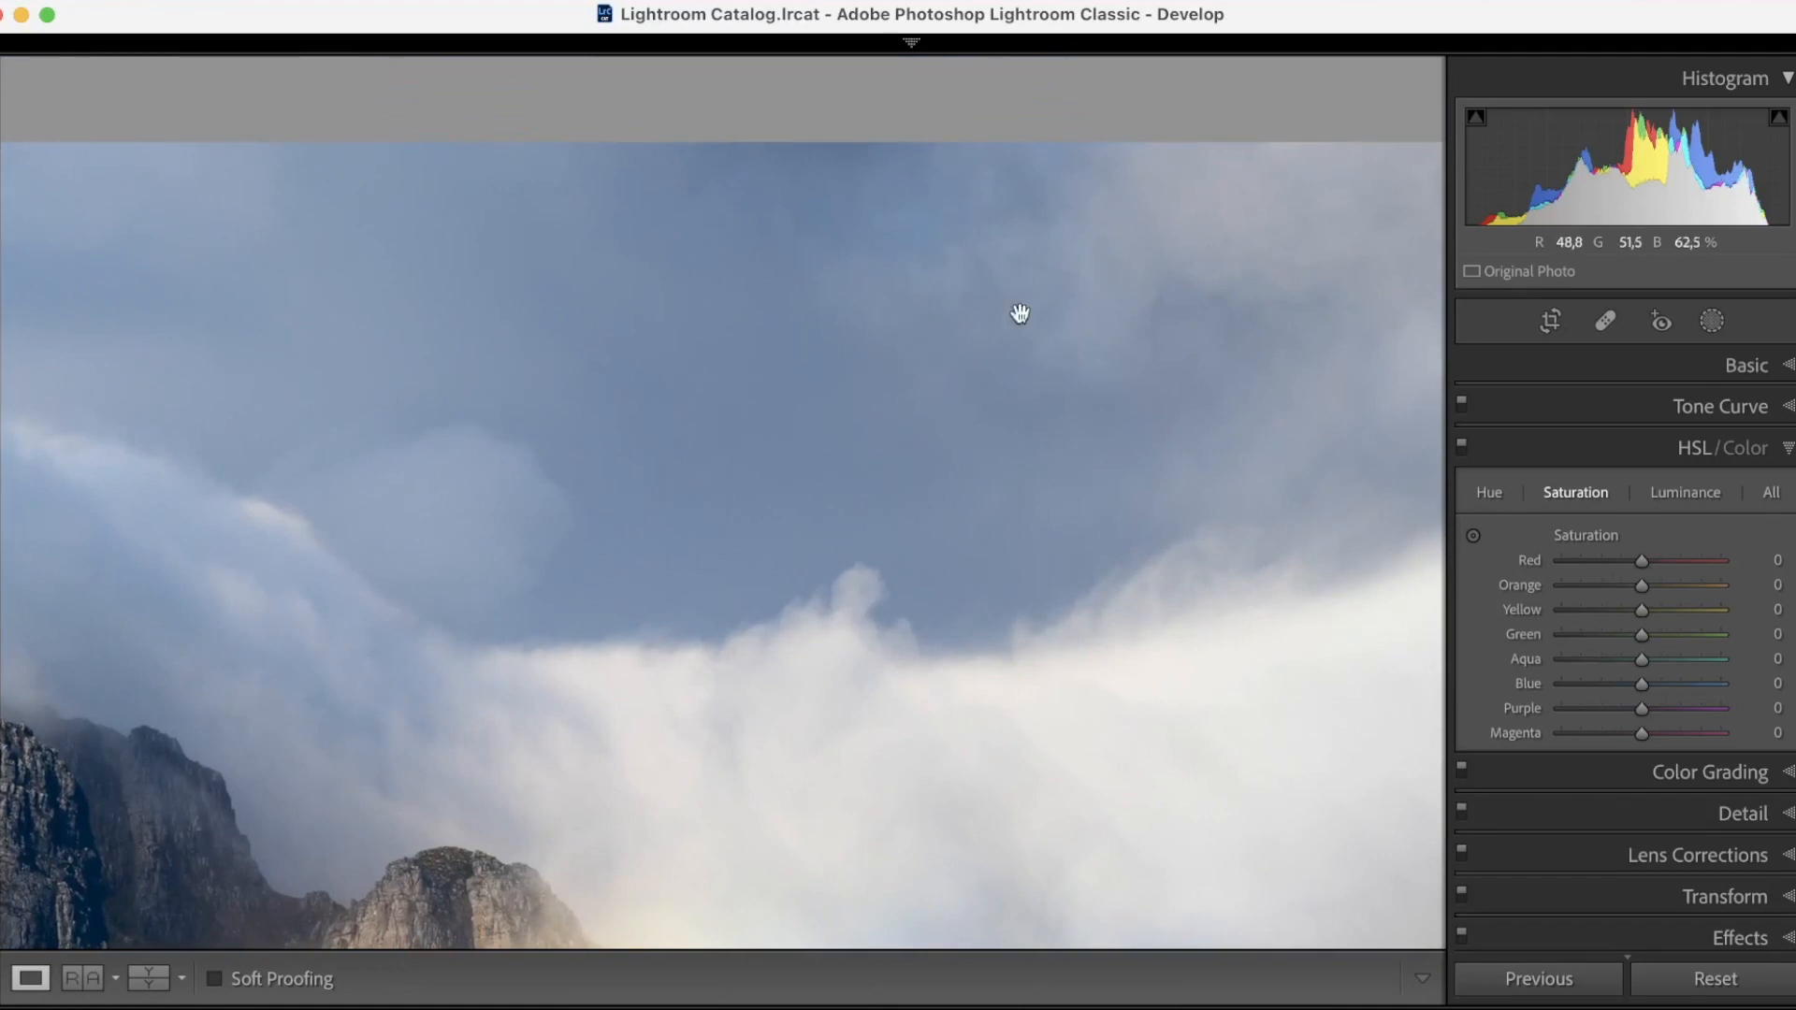
key("F5")
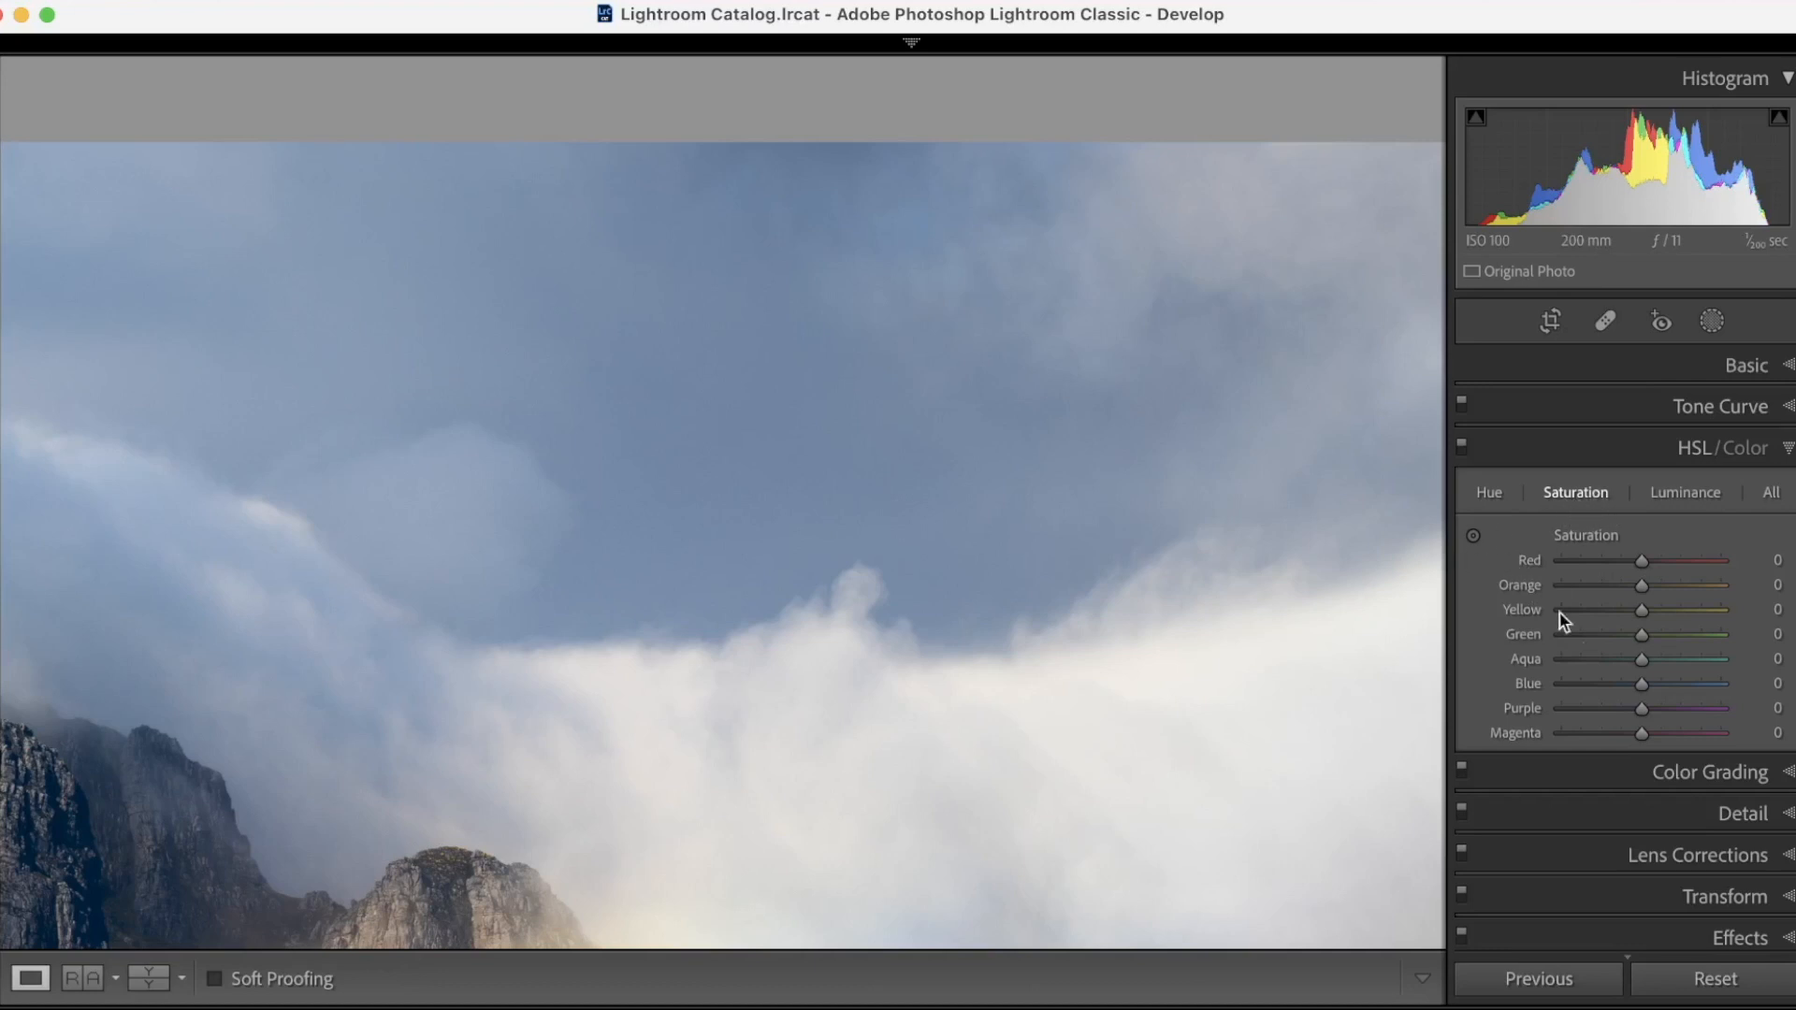
left_click(1473, 539)
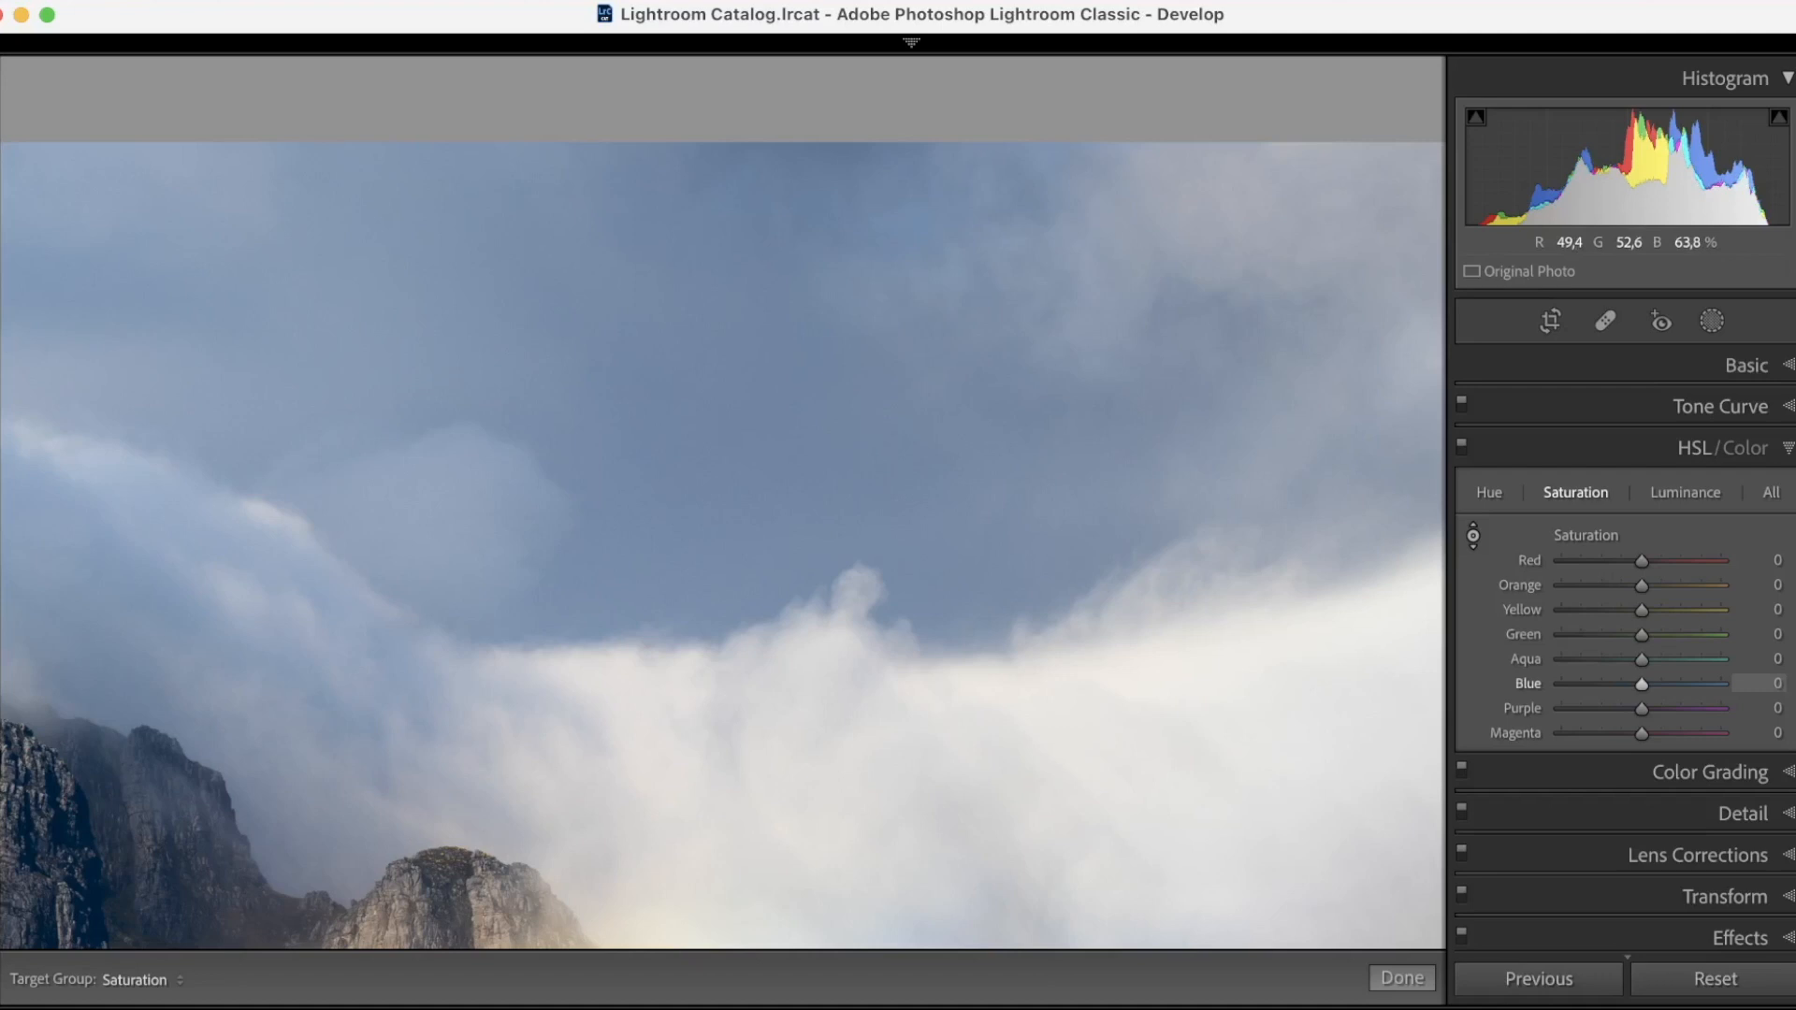
left_click_drag(748, 402, 749, 281)
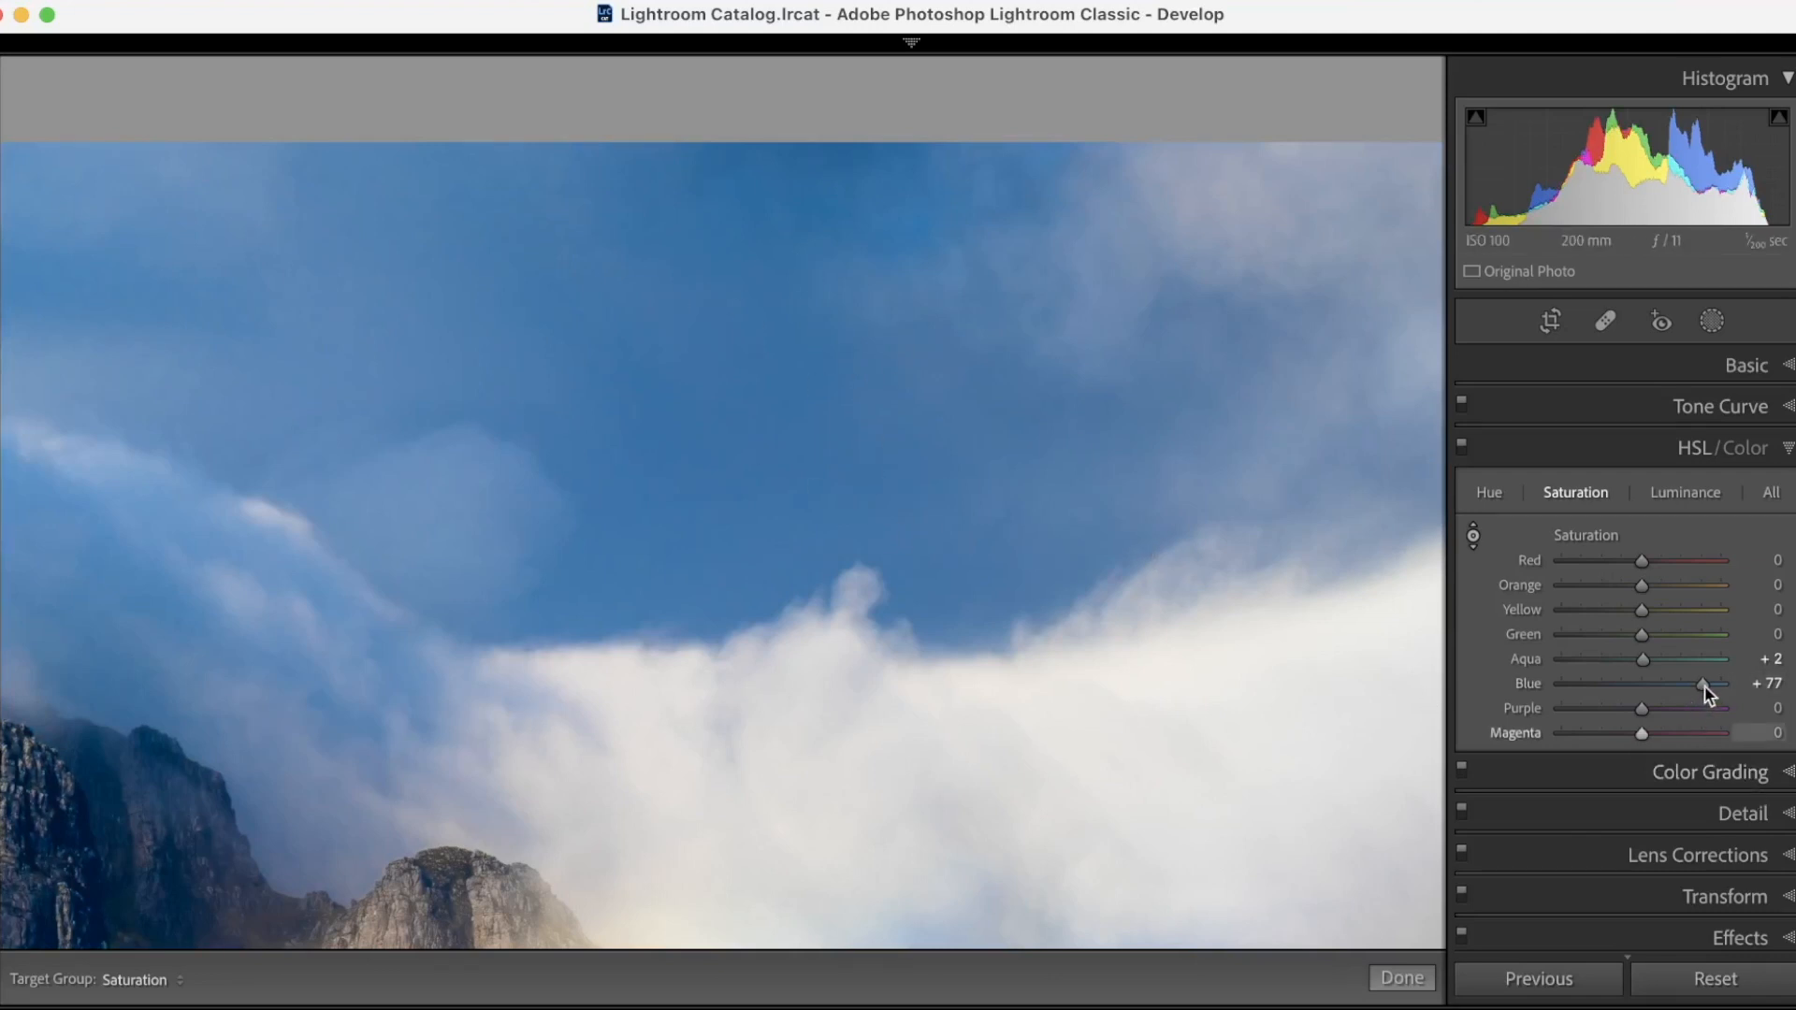
- Set the HSL saturation of Blue to -17, leave the targeted adjustment, and nudge the Blue hue slightly towards purple
left_click_drag(1698, 686, 1629, 687)
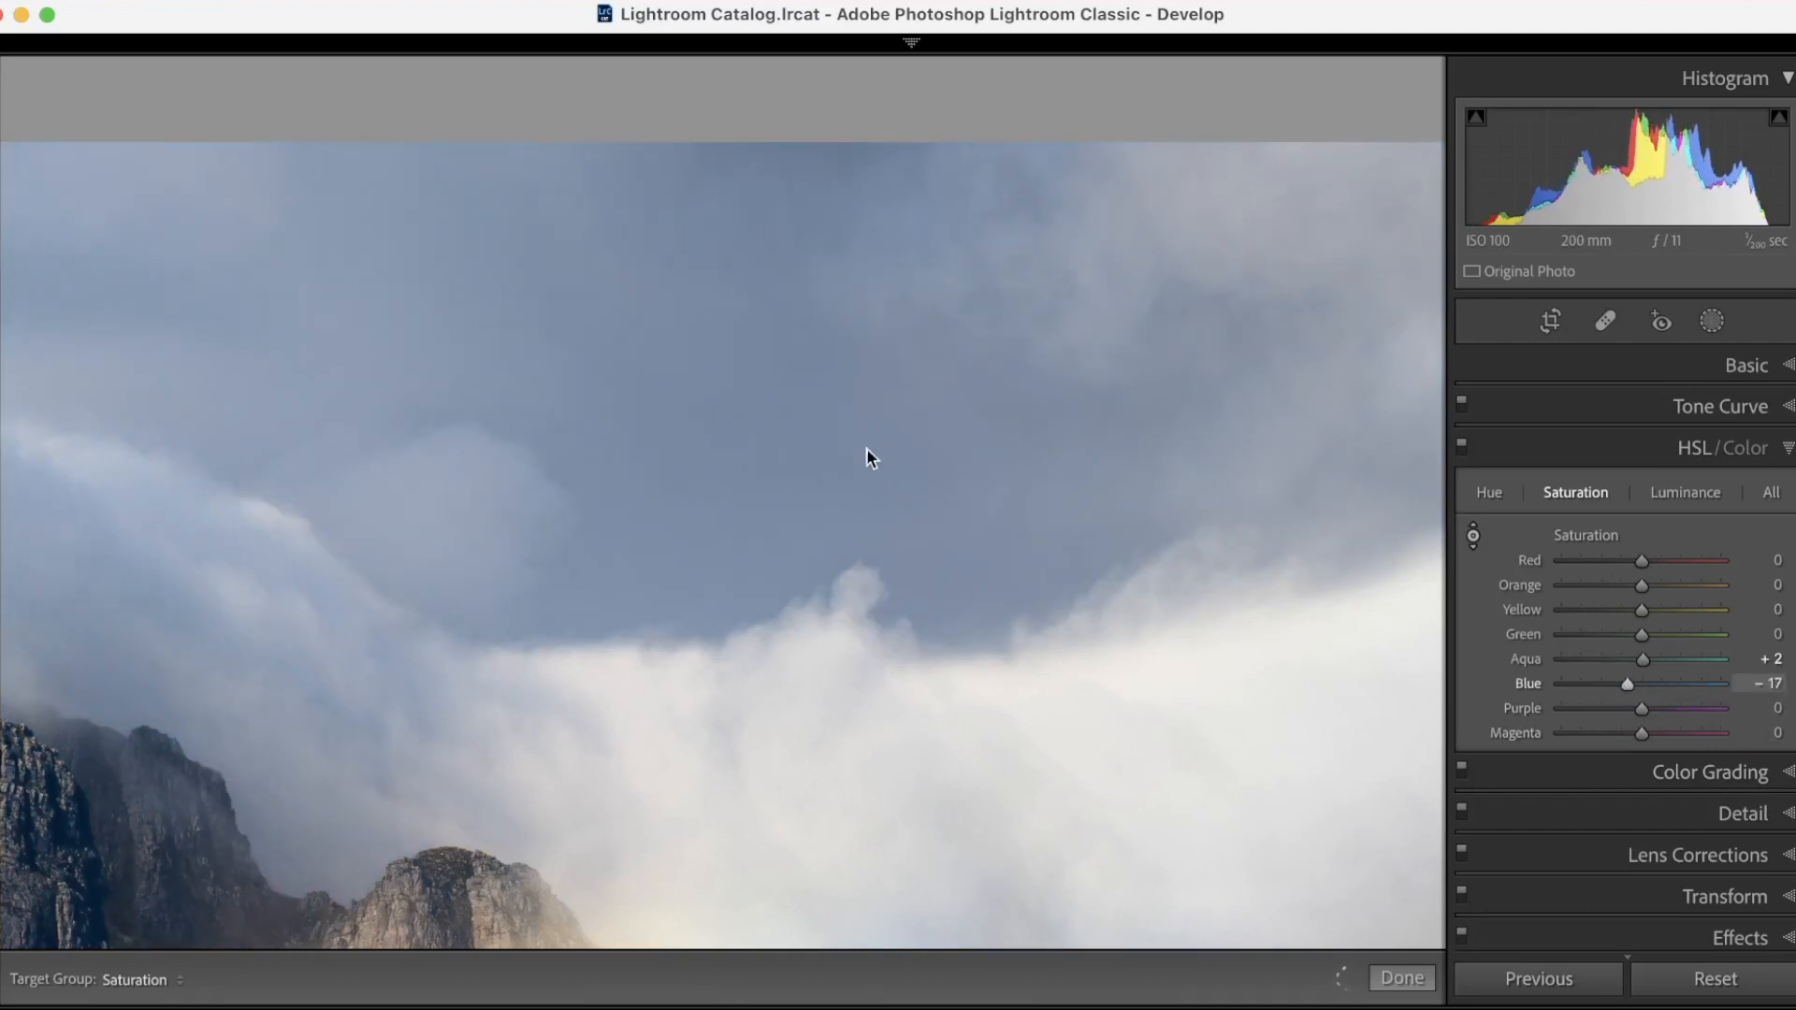
left_click(1473, 535)
left_click(991, 431)
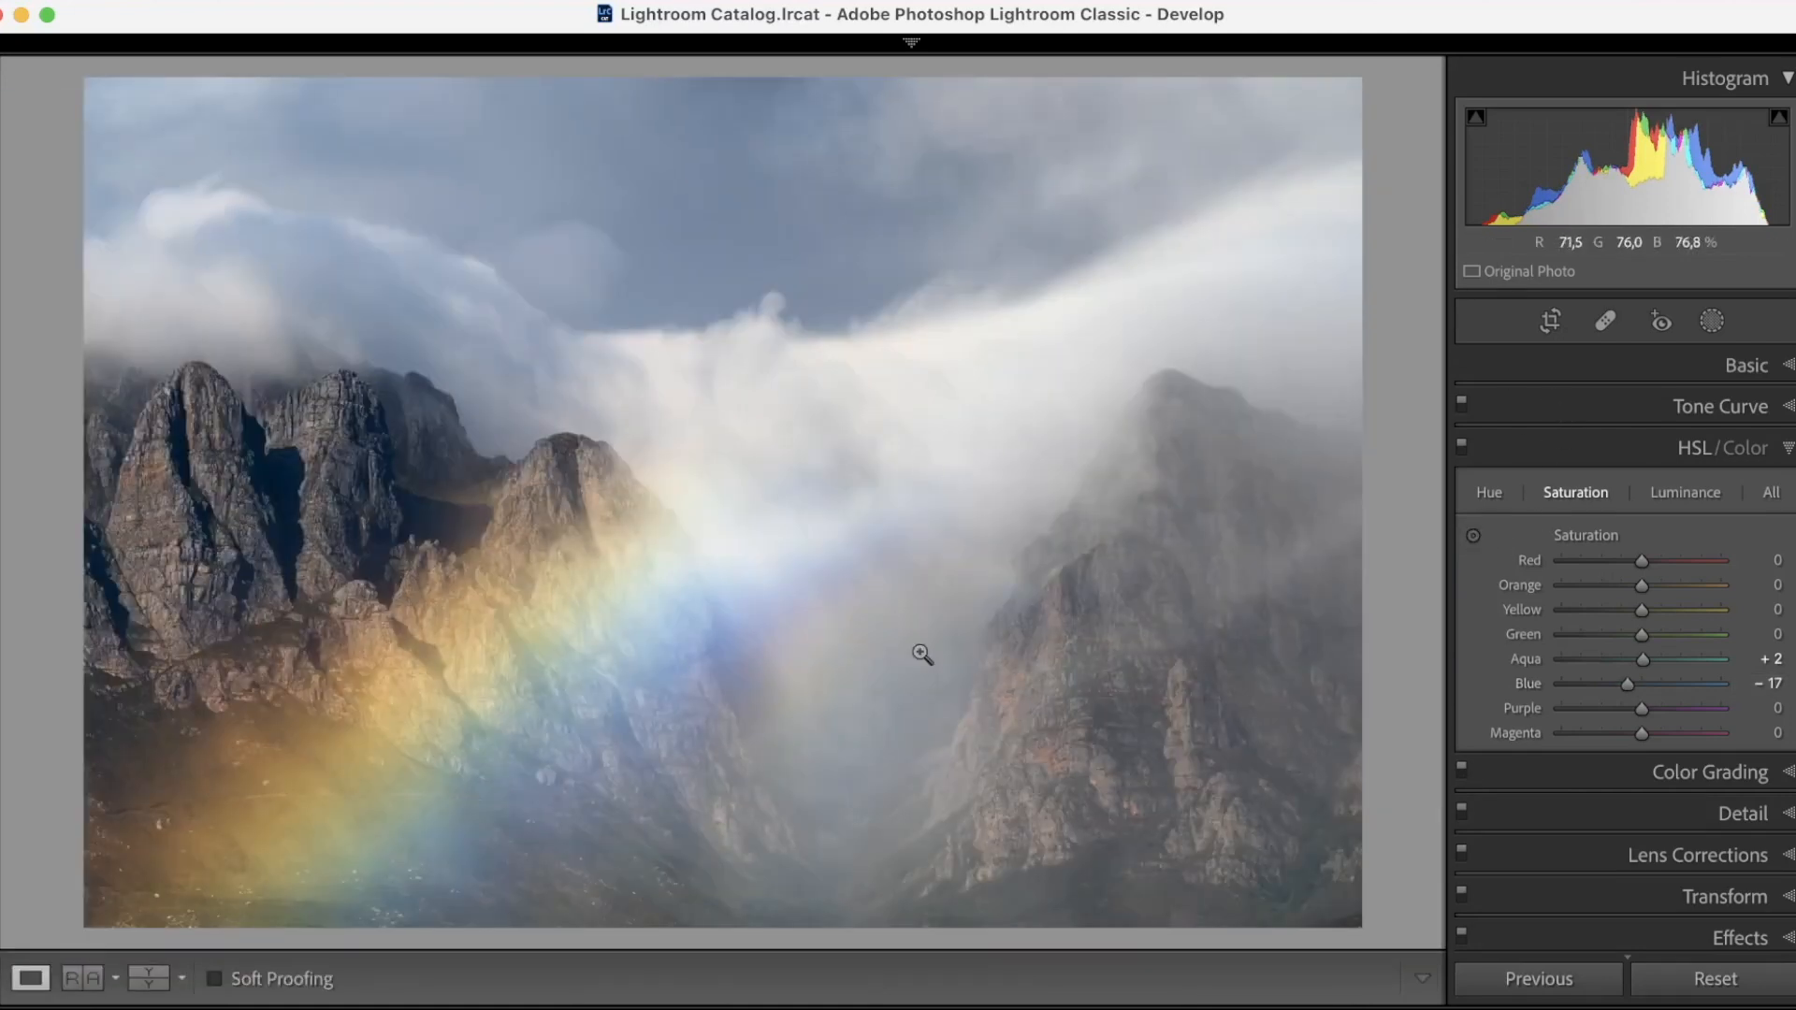
left_click(1487, 496)
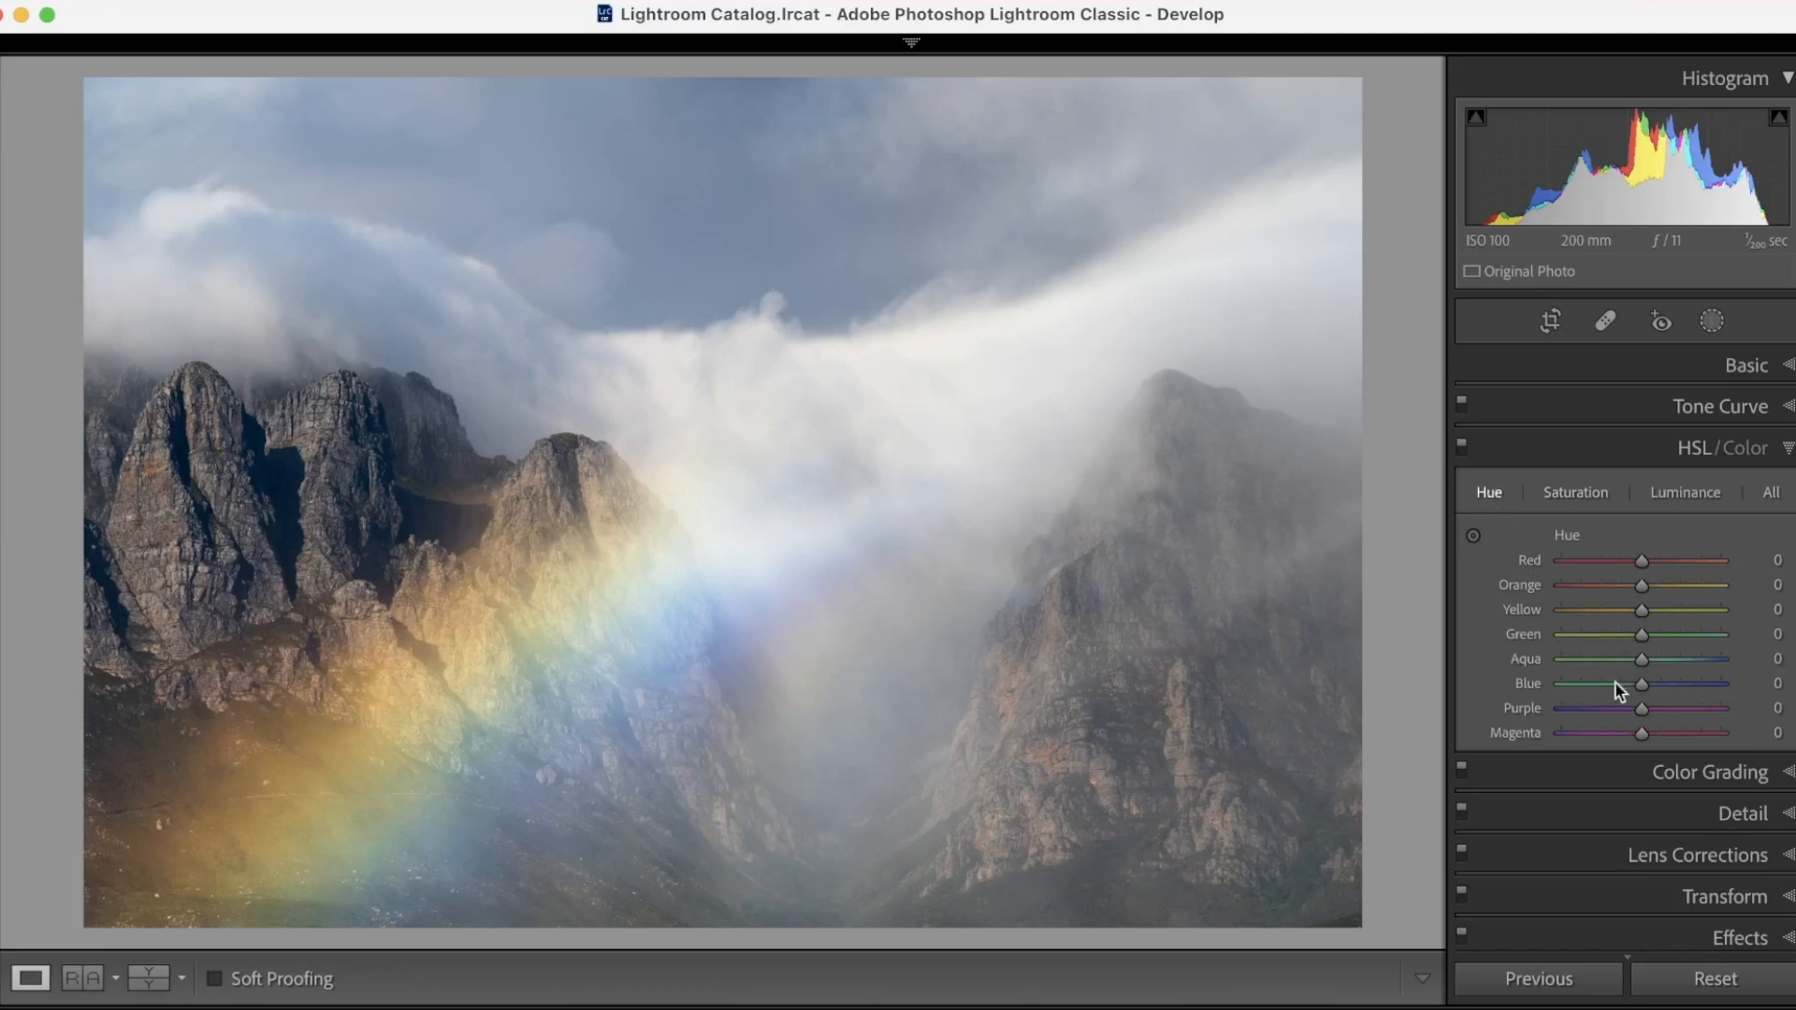
left_click_drag(1643, 684, 1651, 685)
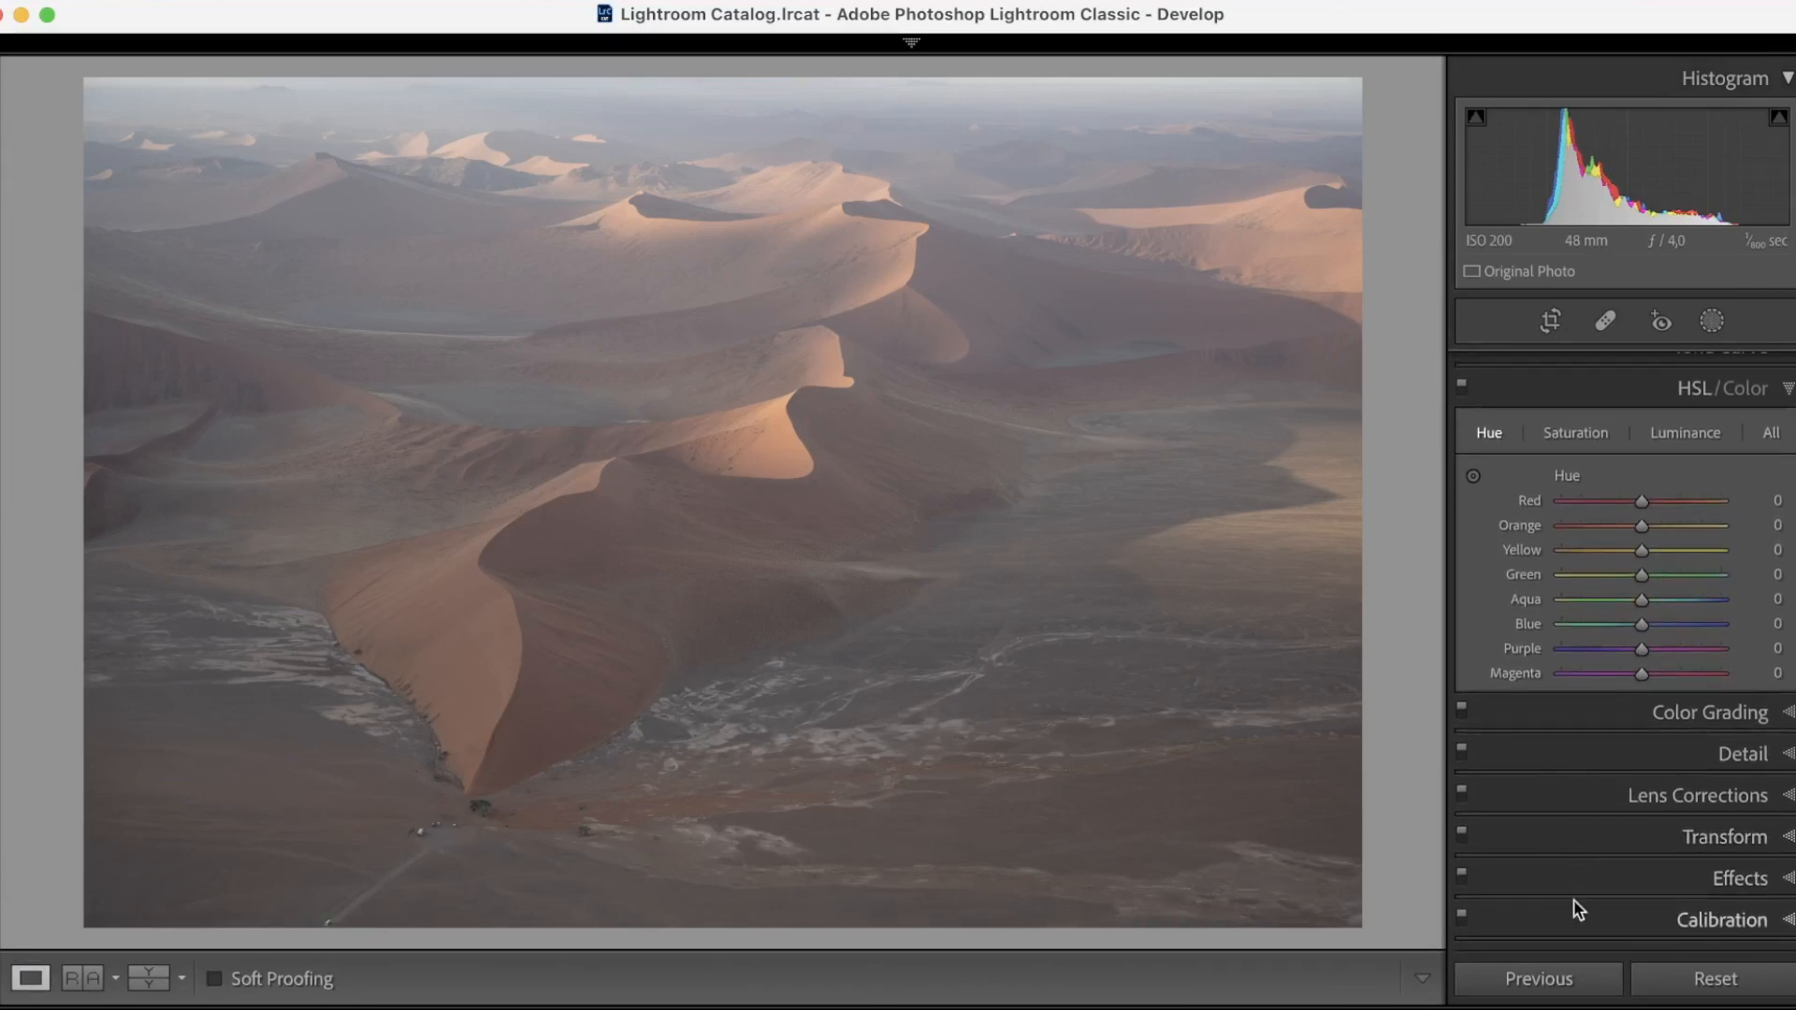
- Open Calibration for the desert dune photo and set Blue Primary saturation to +76
left_click(1530, 916)
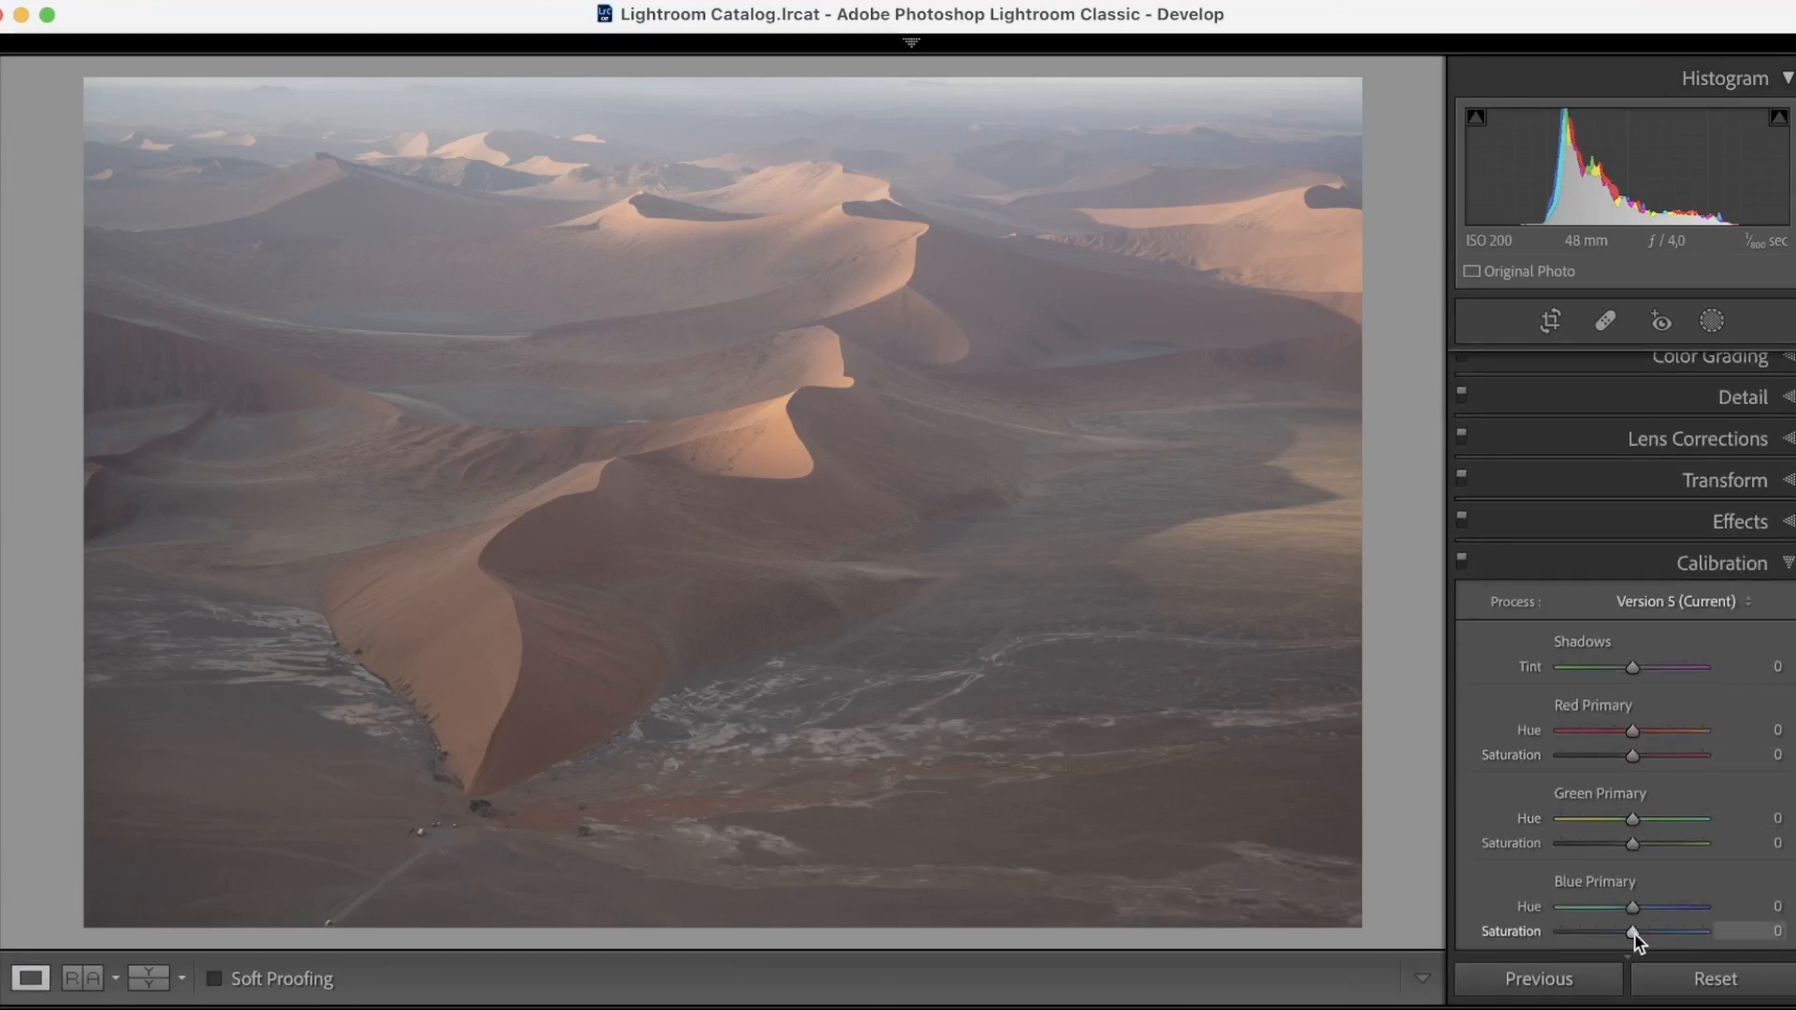
left_click_drag(1634, 934, 1683, 931)
left_click_drag(1686, 933, 1685, 871)
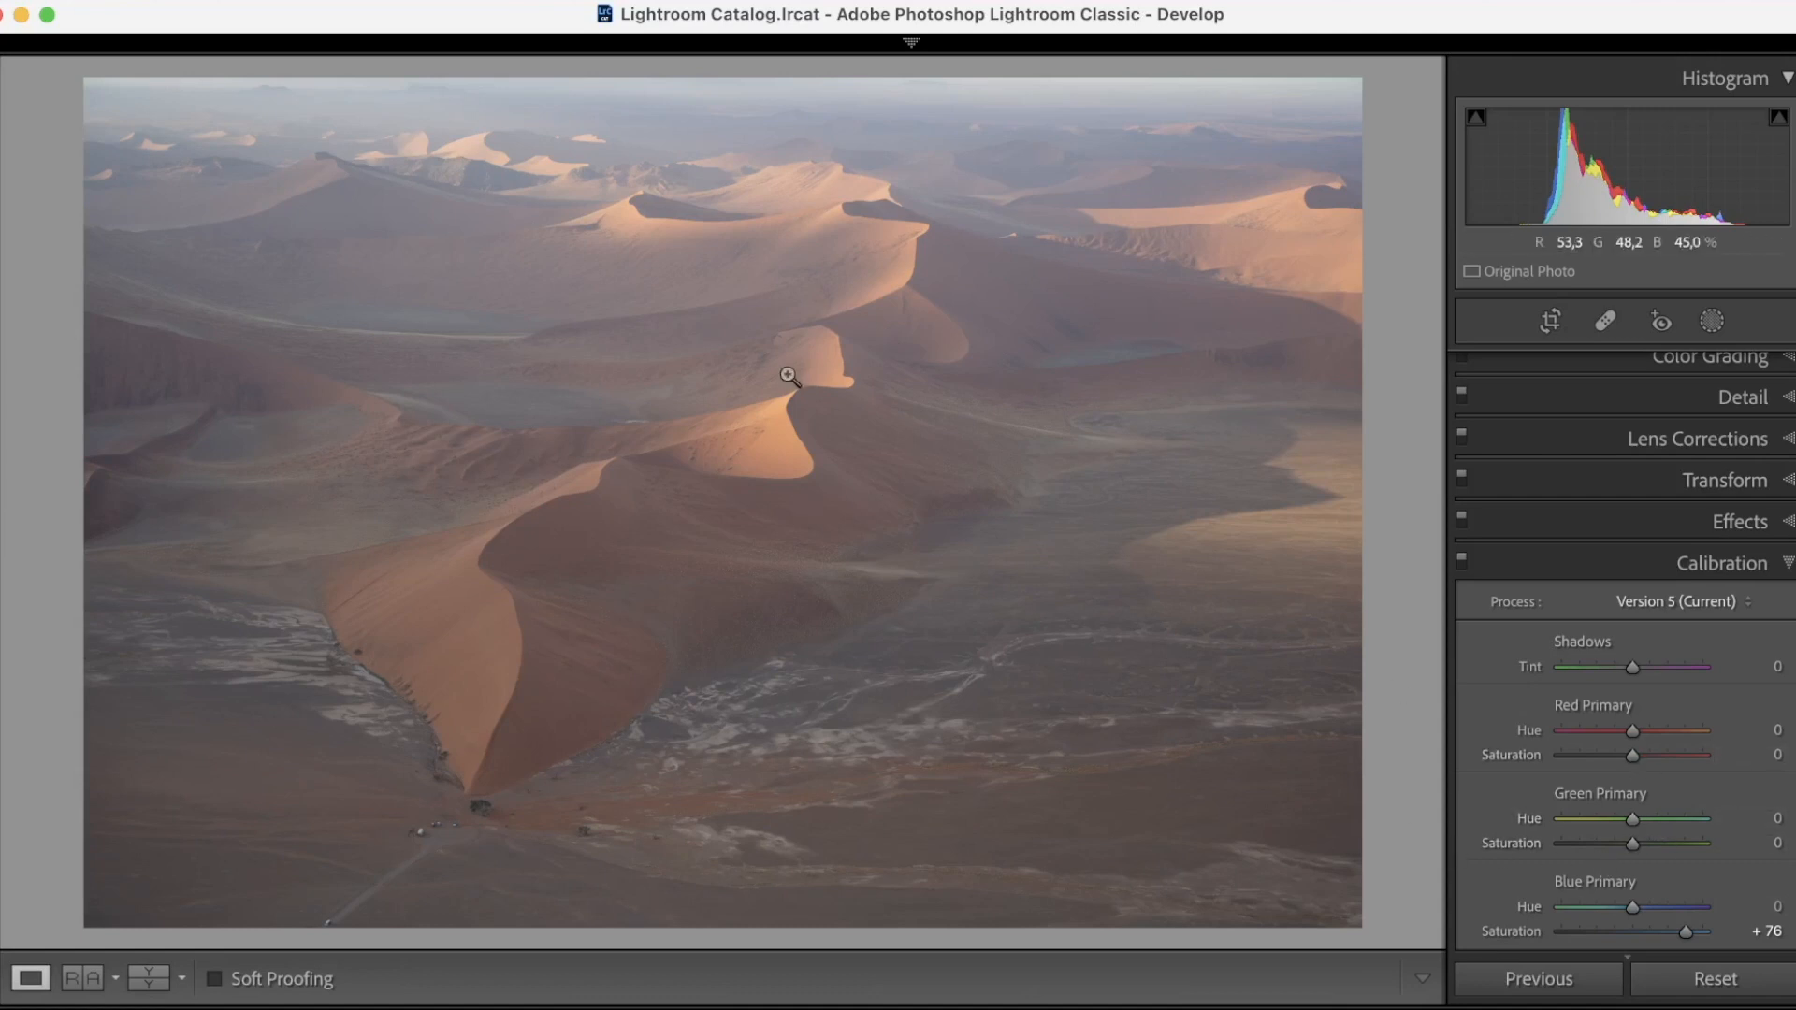
- Set Red Primary saturation to +24 and Red Primary hue to -3 while checking the sunlit central dune
left_click(778, 416)
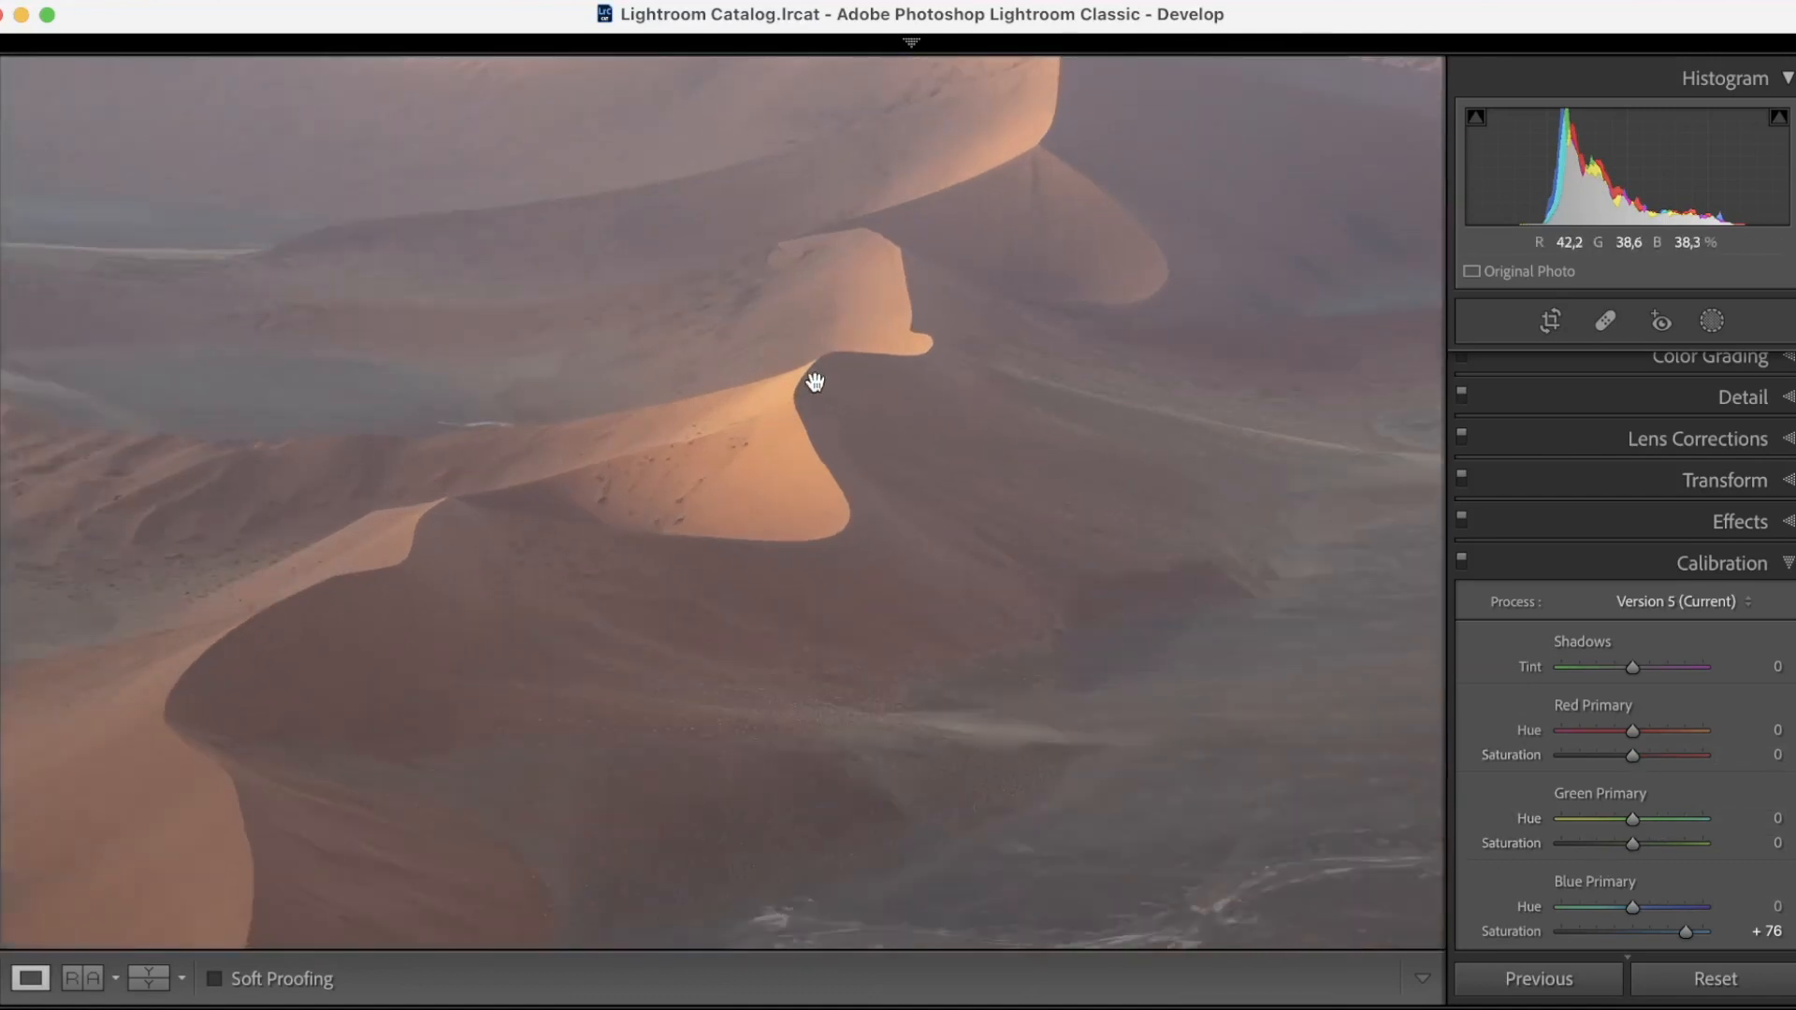
left_click_drag(813, 382, 813, 419)
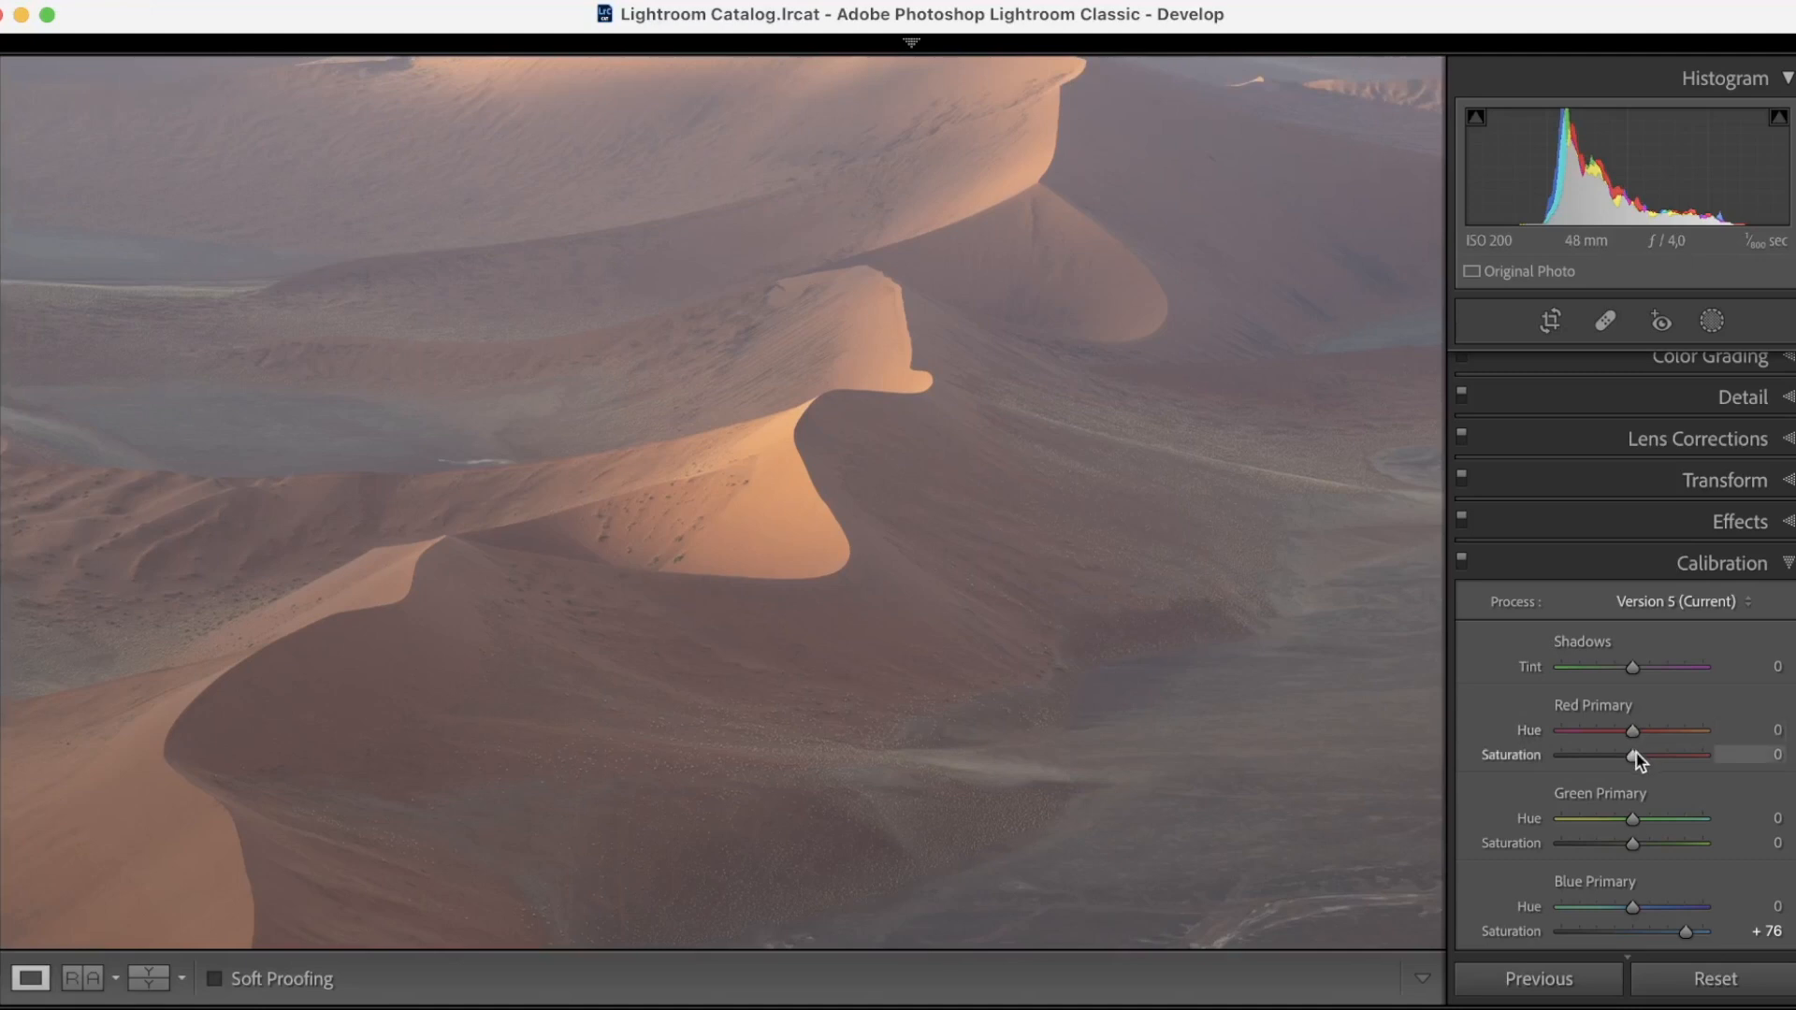
left_click_drag(1635, 753, 1647, 760)
left_click_drag(1635, 735, 1648, 752)
- Compare the dune photo before and after in a side-by-side view centred on the sunlit dune
left_click(145, 980)
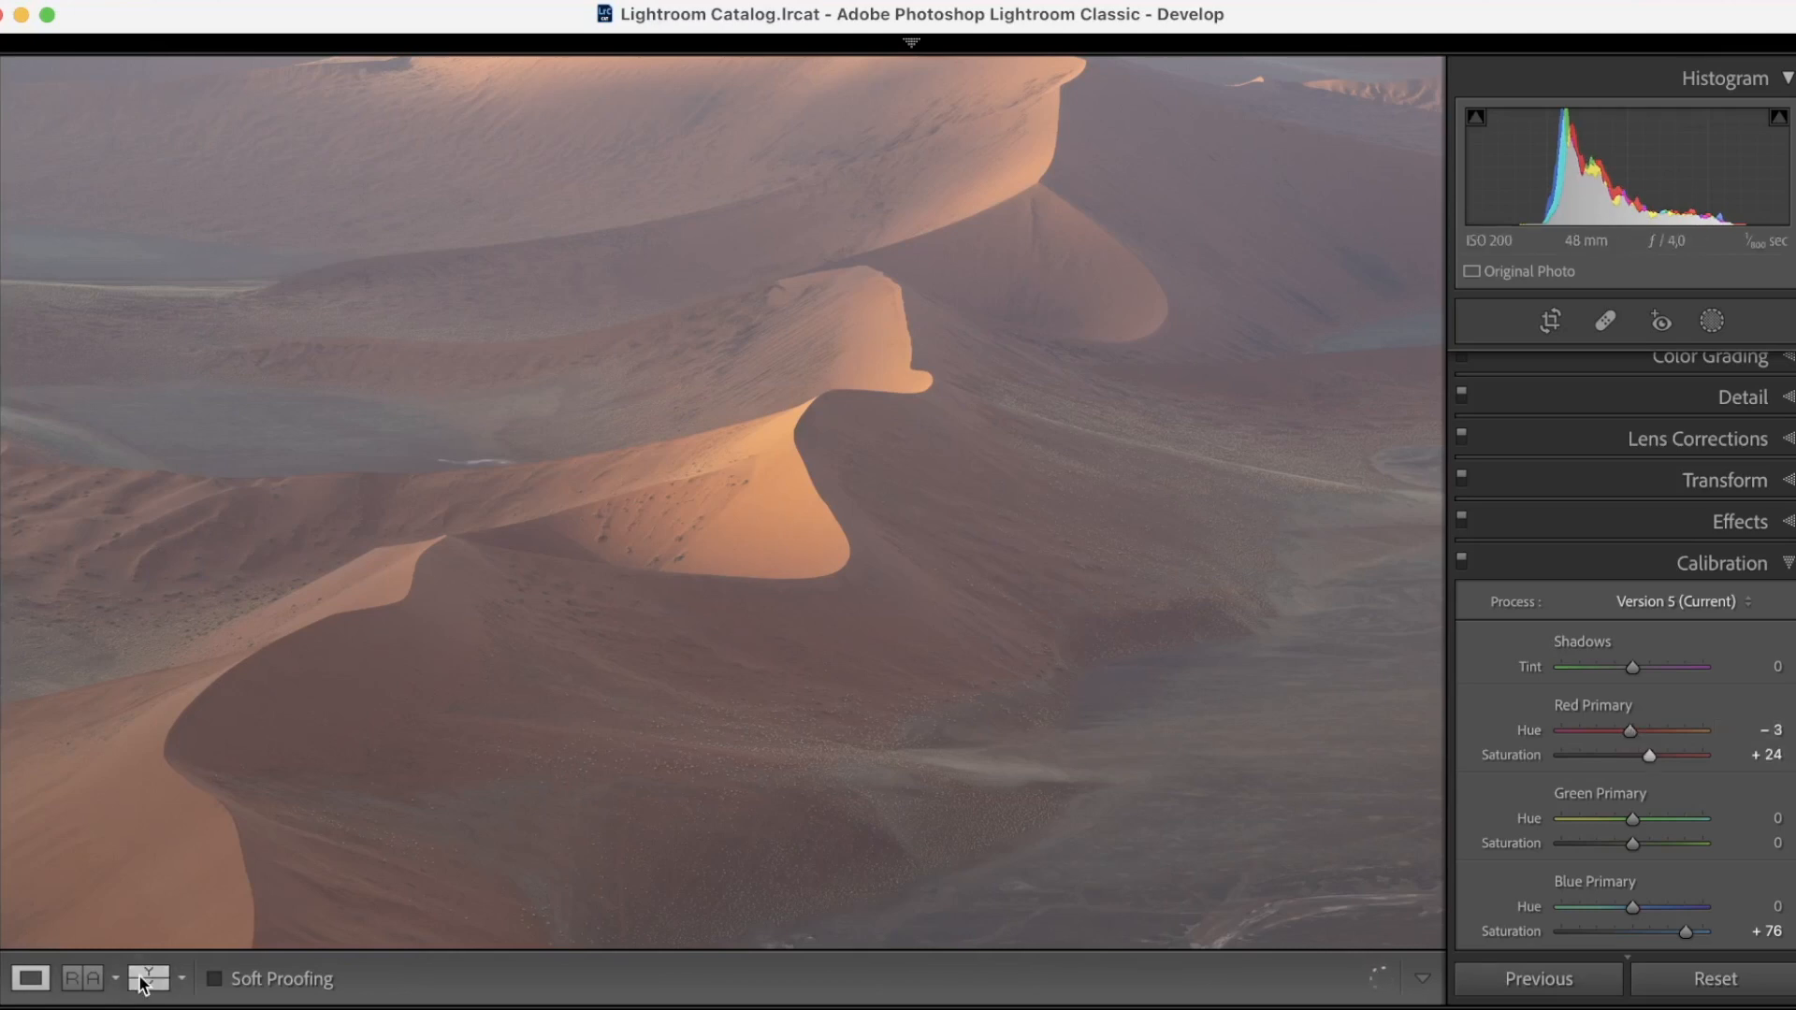
left_click(140, 980)
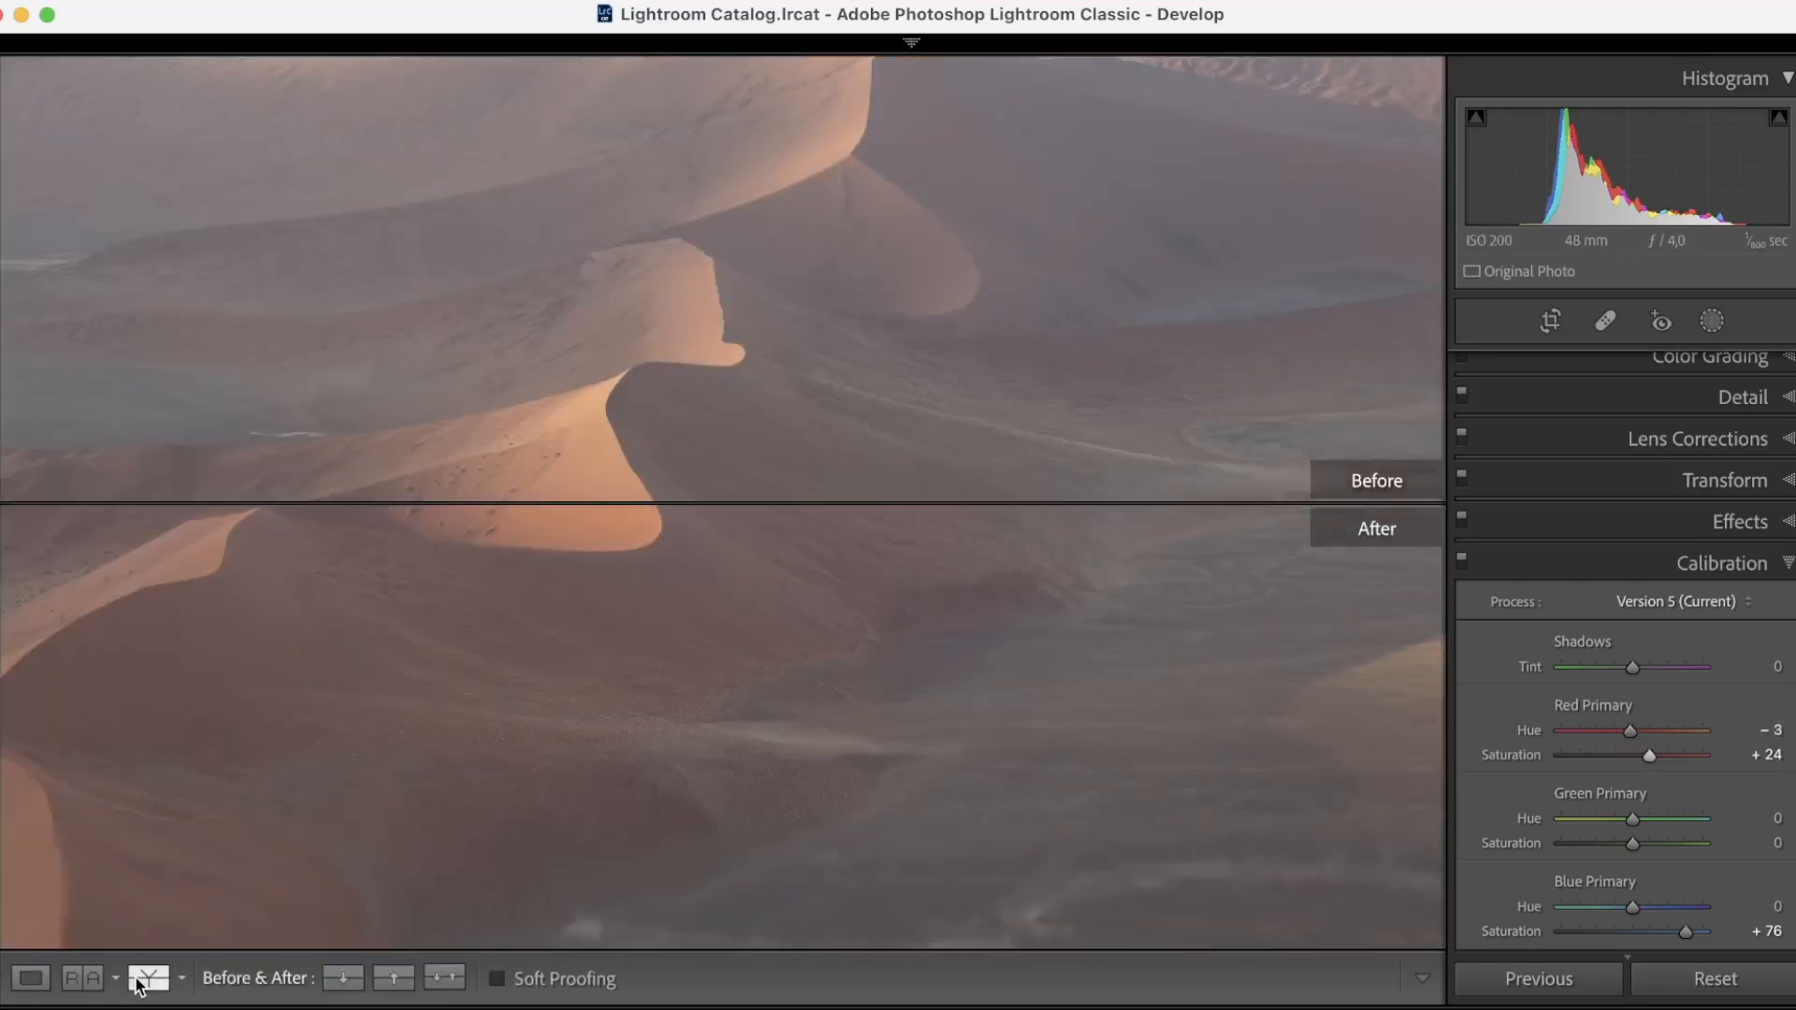
left_click(140, 978)
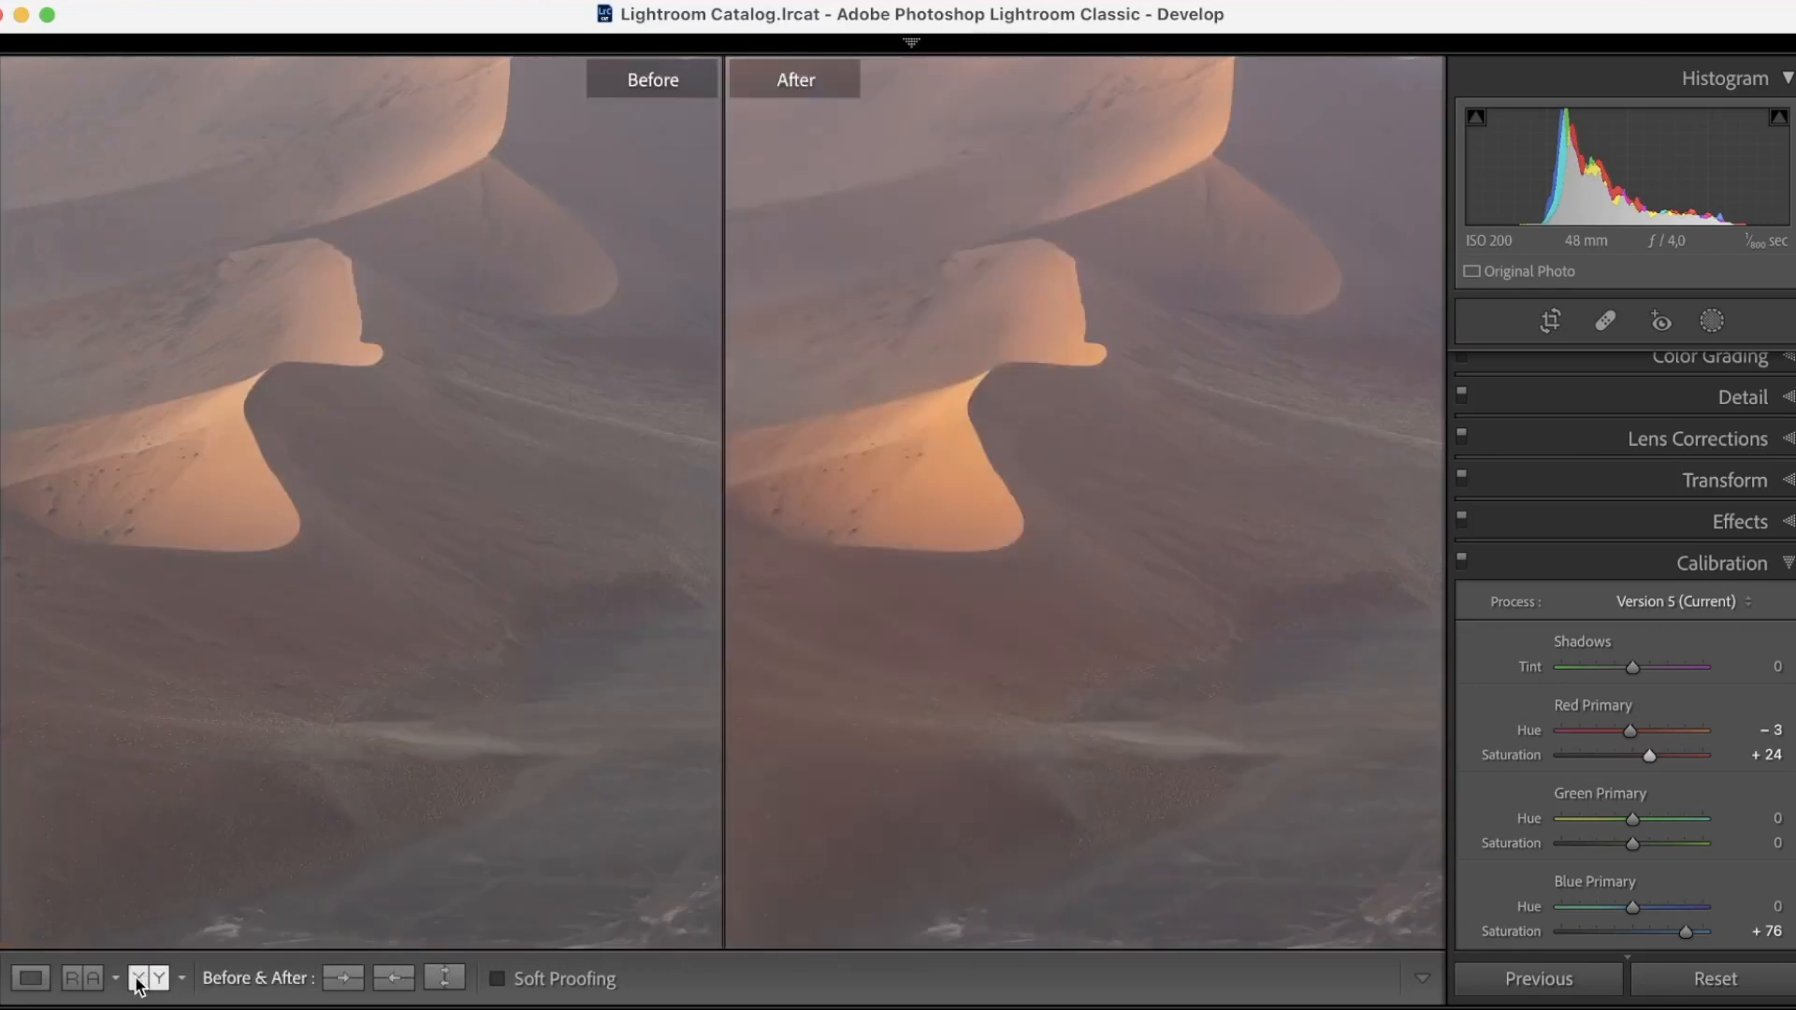
left_click_drag(1046, 469, 1186, 467)
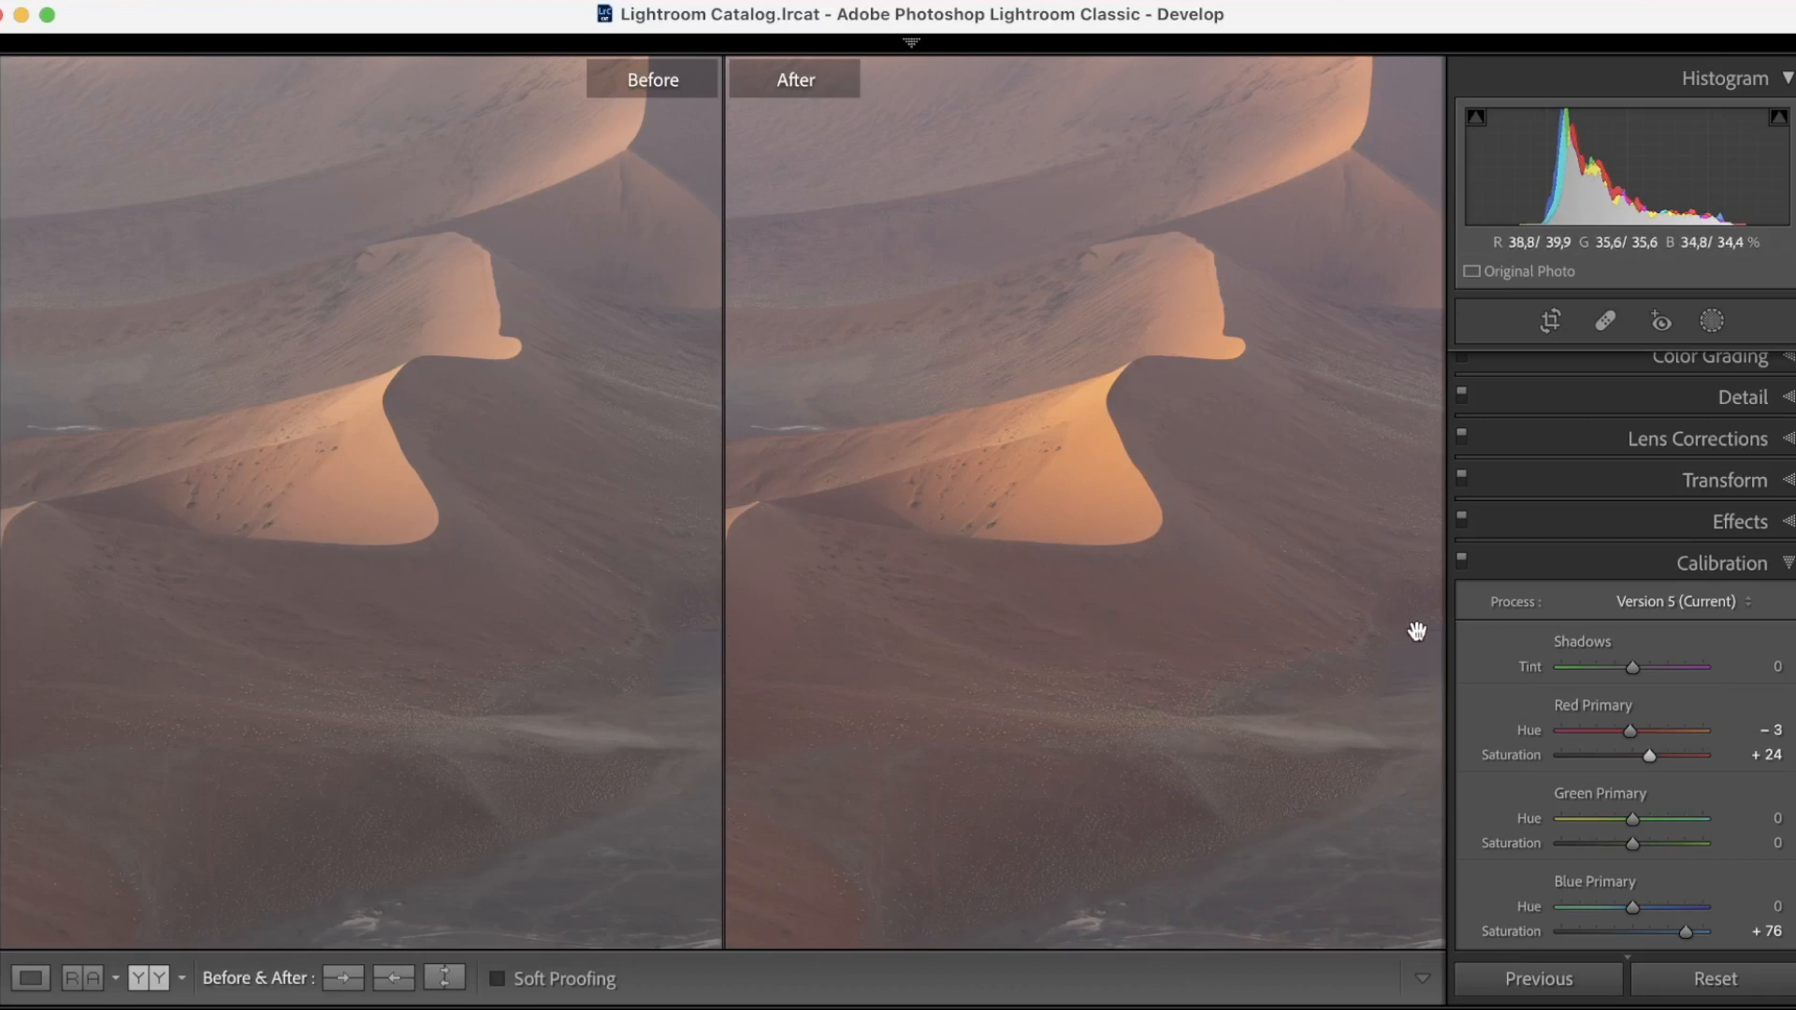
- In HSL, use targeted adjustment on the sunlit dune to set Orange hue to -13 and Yellow hue to -2
scroll(1636, 478, "up", 4)
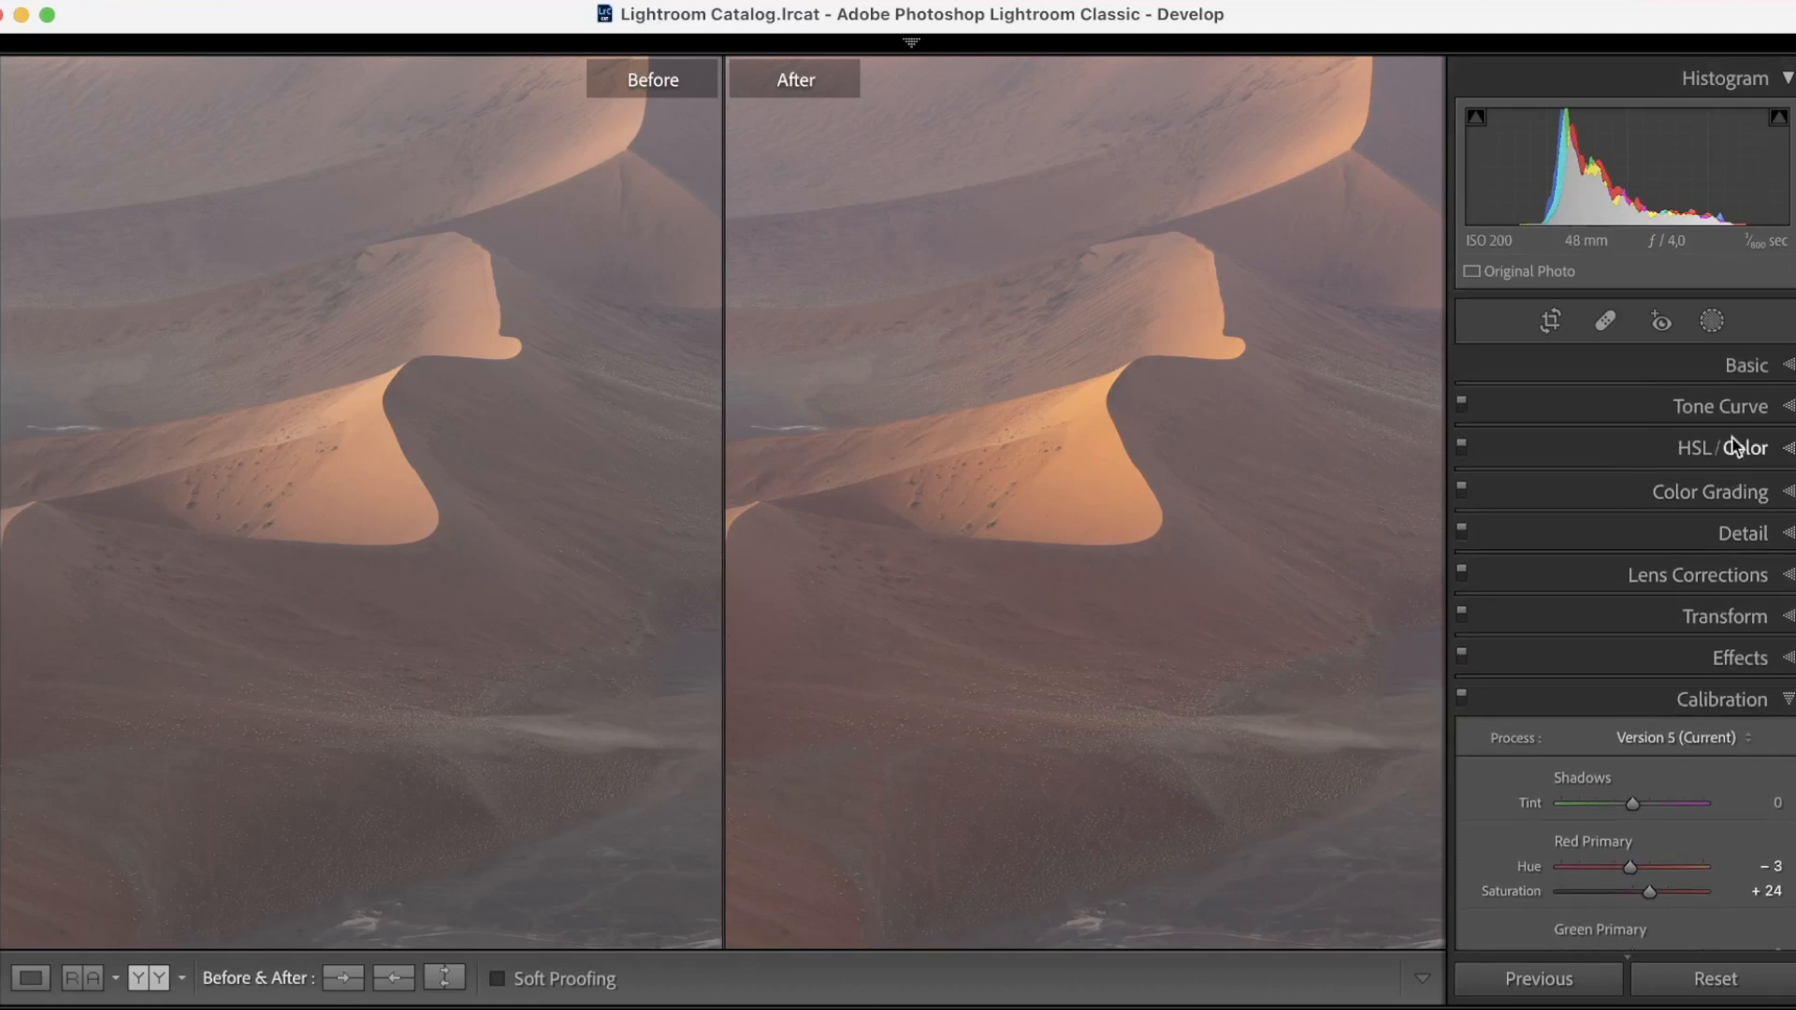
left_click(1786, 448)
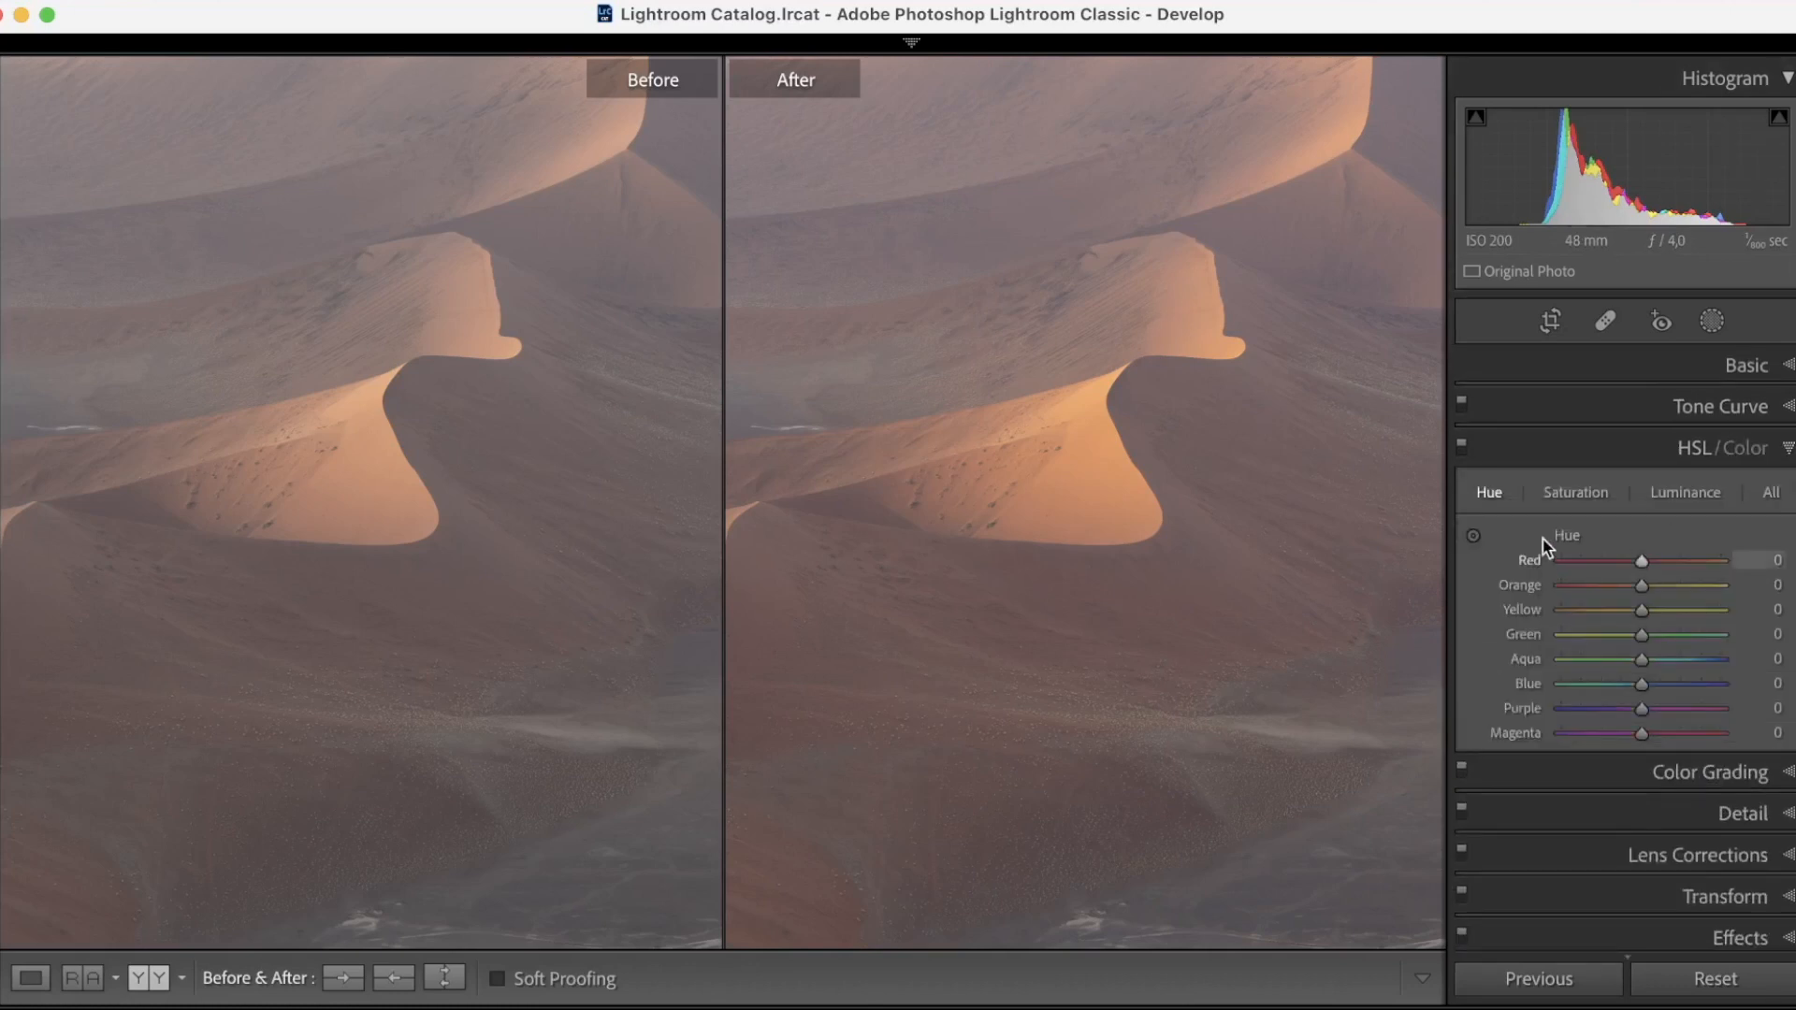
left_click(1096, 441)
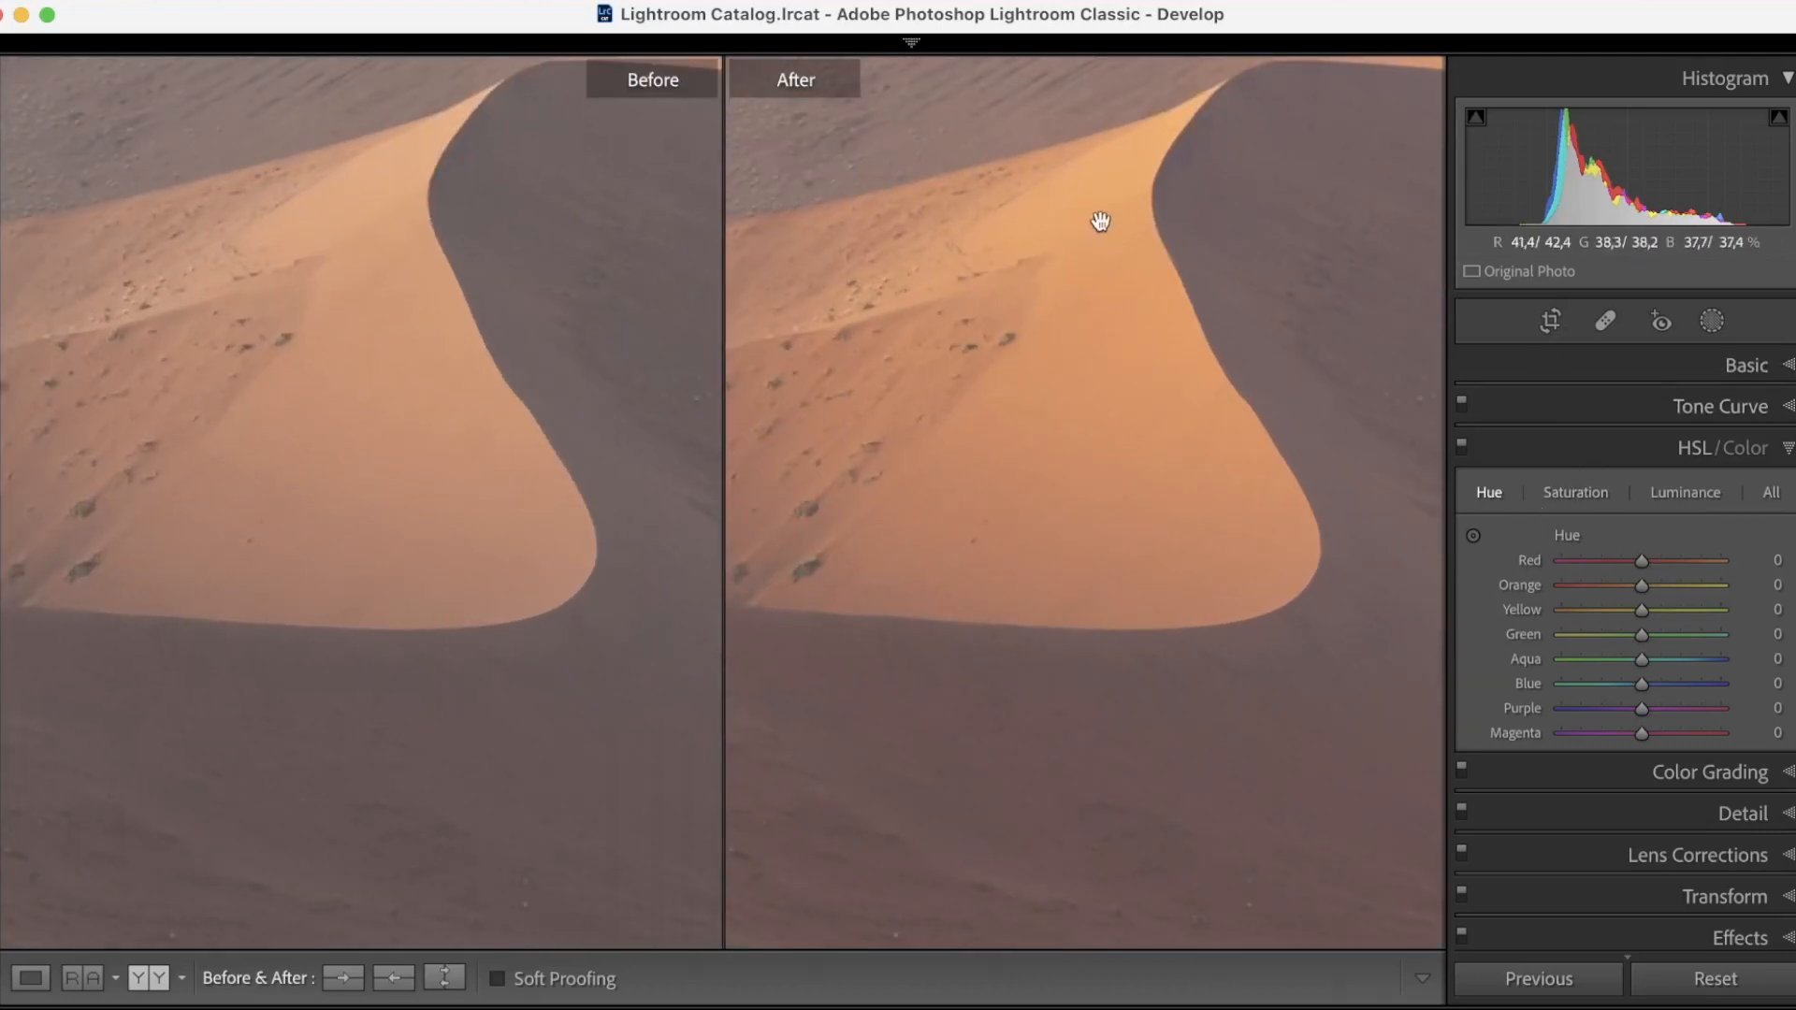
left_click_drag(1120, 291, 1130, 437)
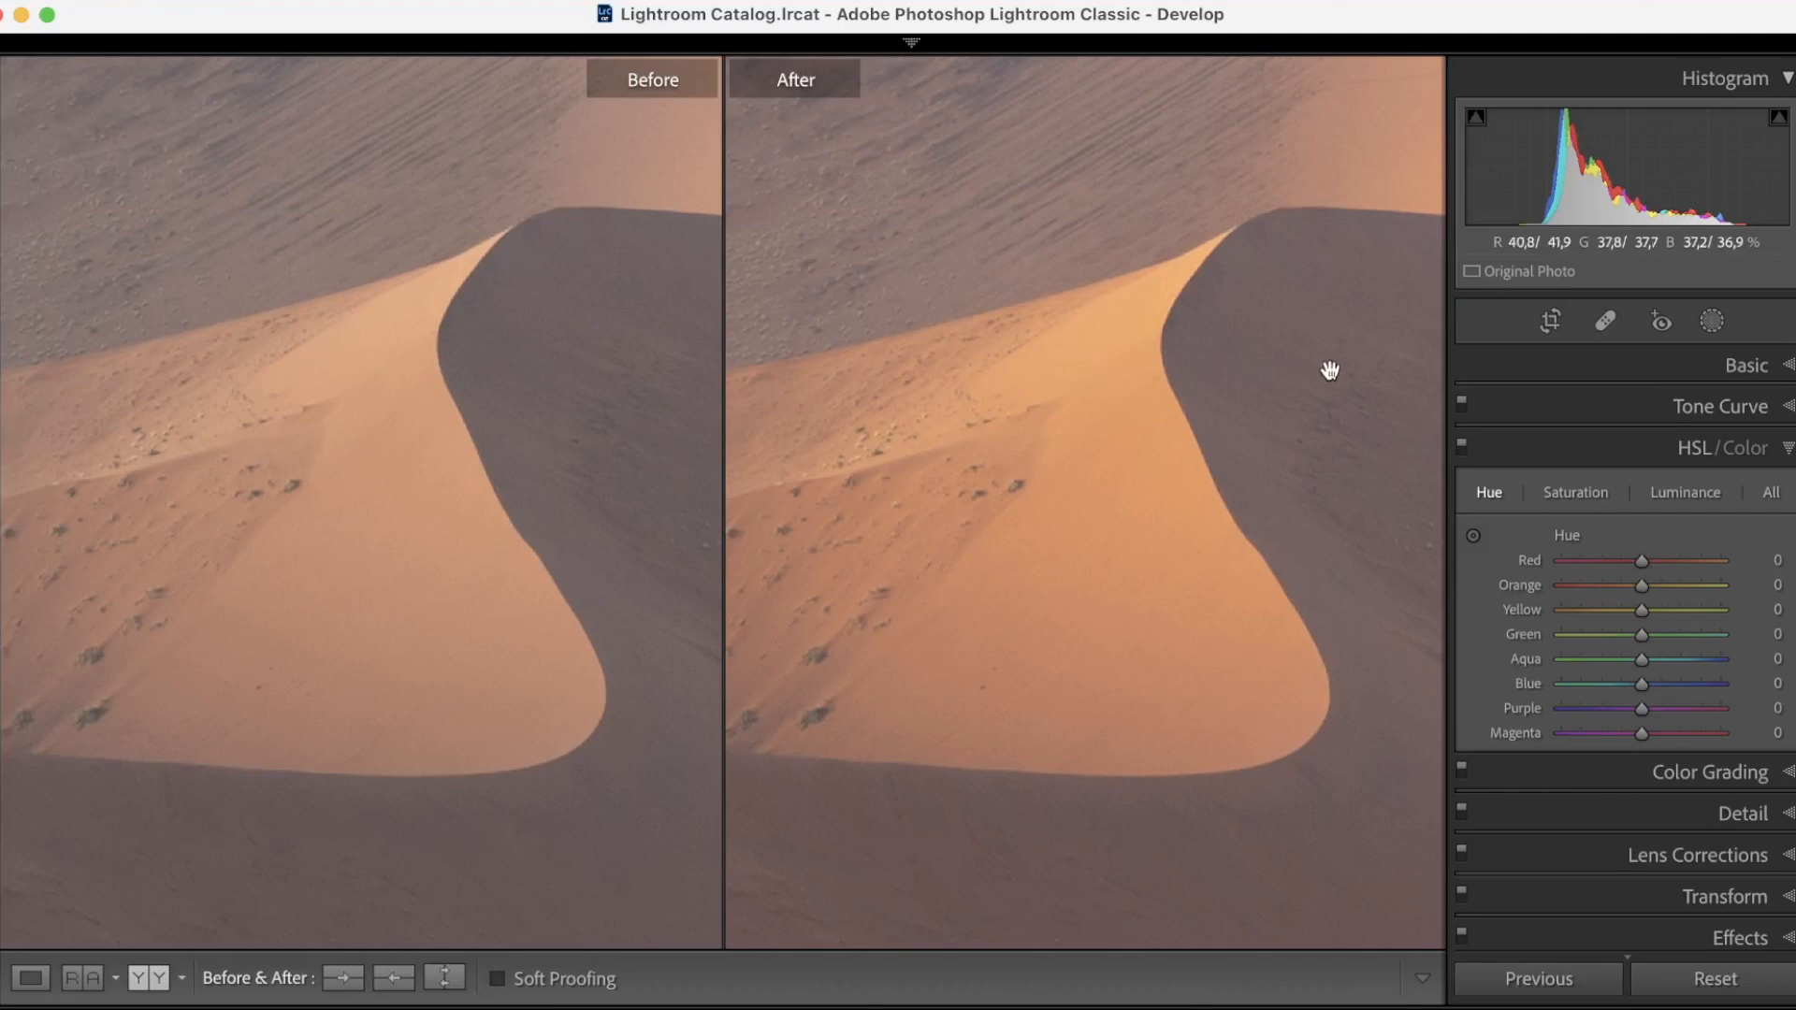
left_click(1474, 537)
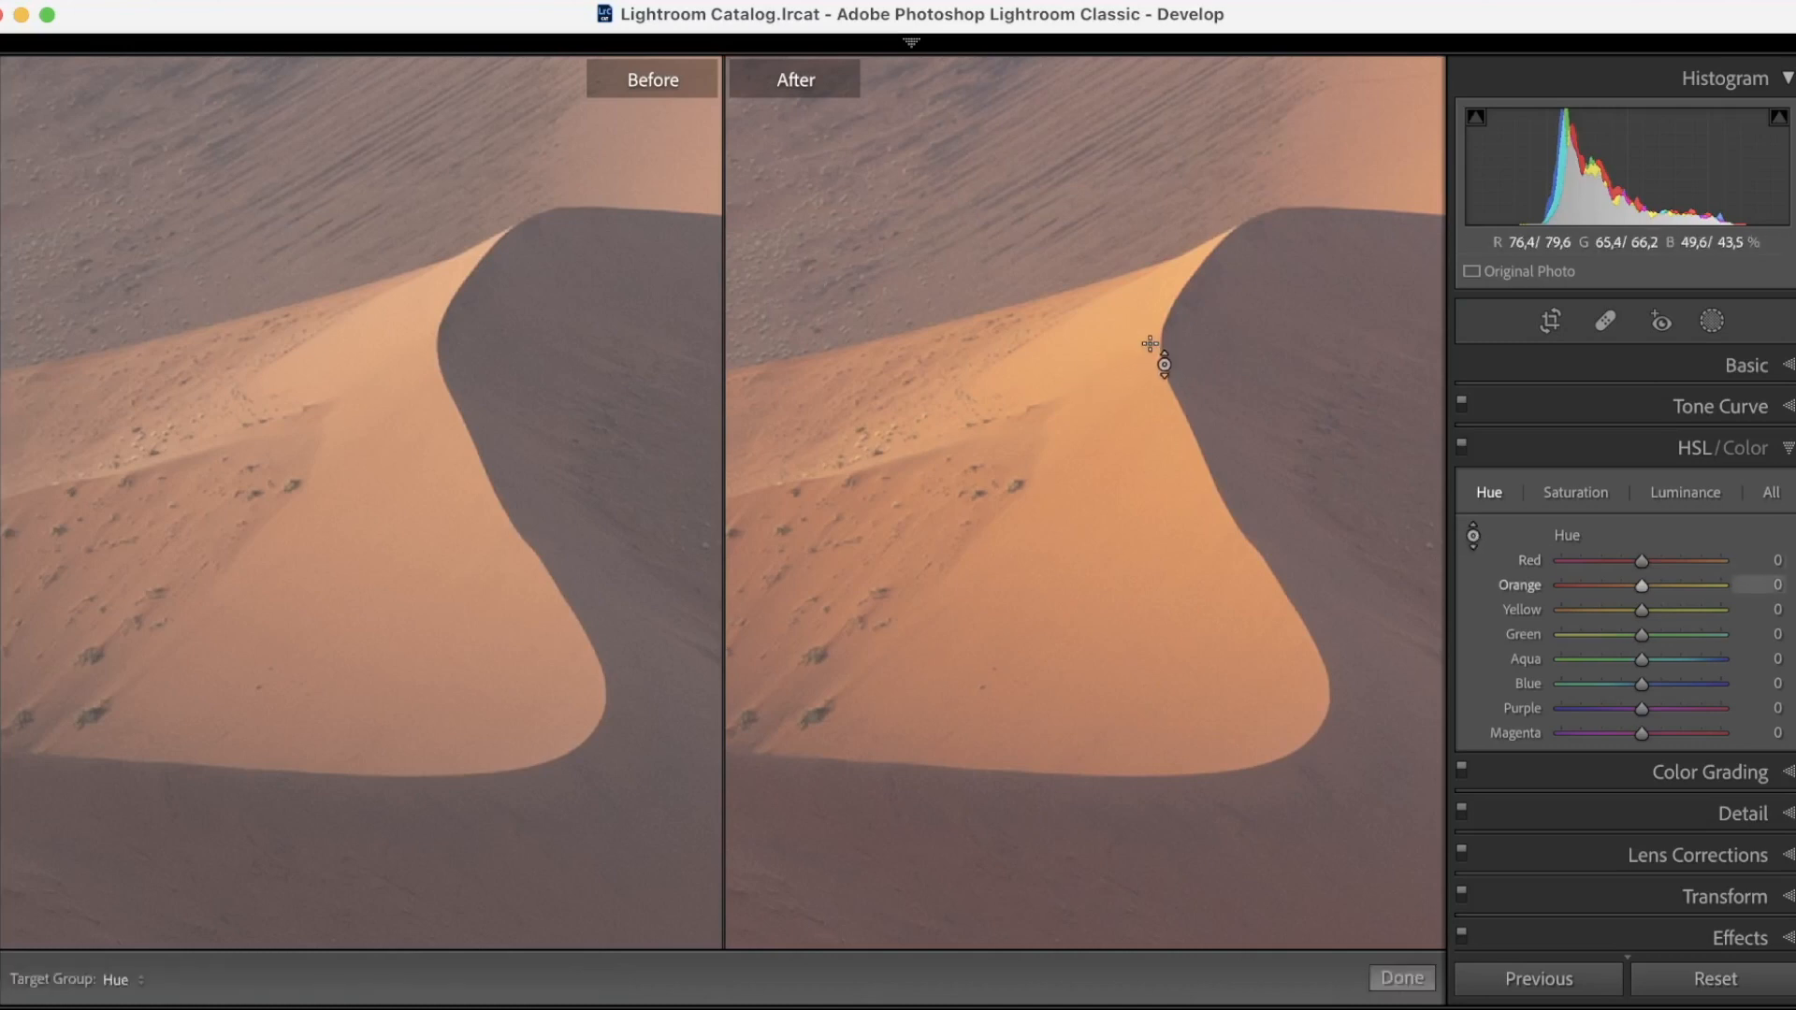
left_click_drag(1134, 355, 1134, 387)
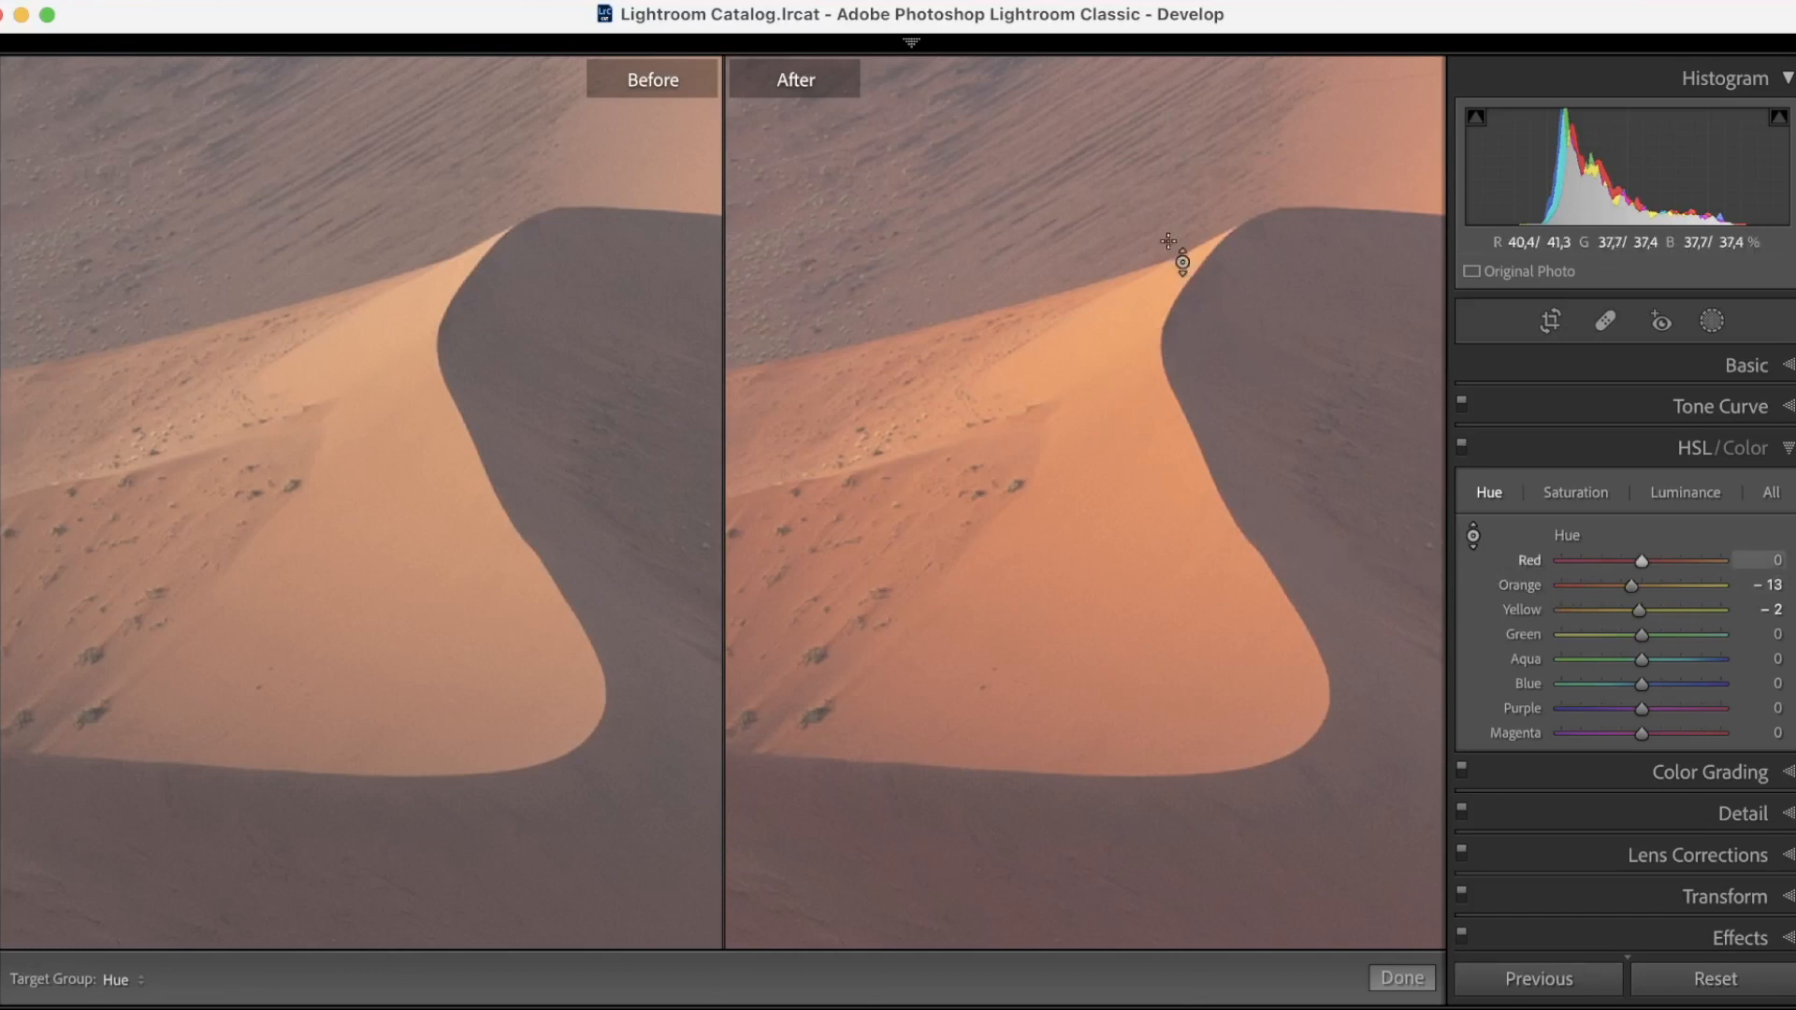
- Set the HSL saturation of Orange to -6 and Yellow to -1 from the sunlit dune, leaving targeted adjustment
left_click(1569, 492)
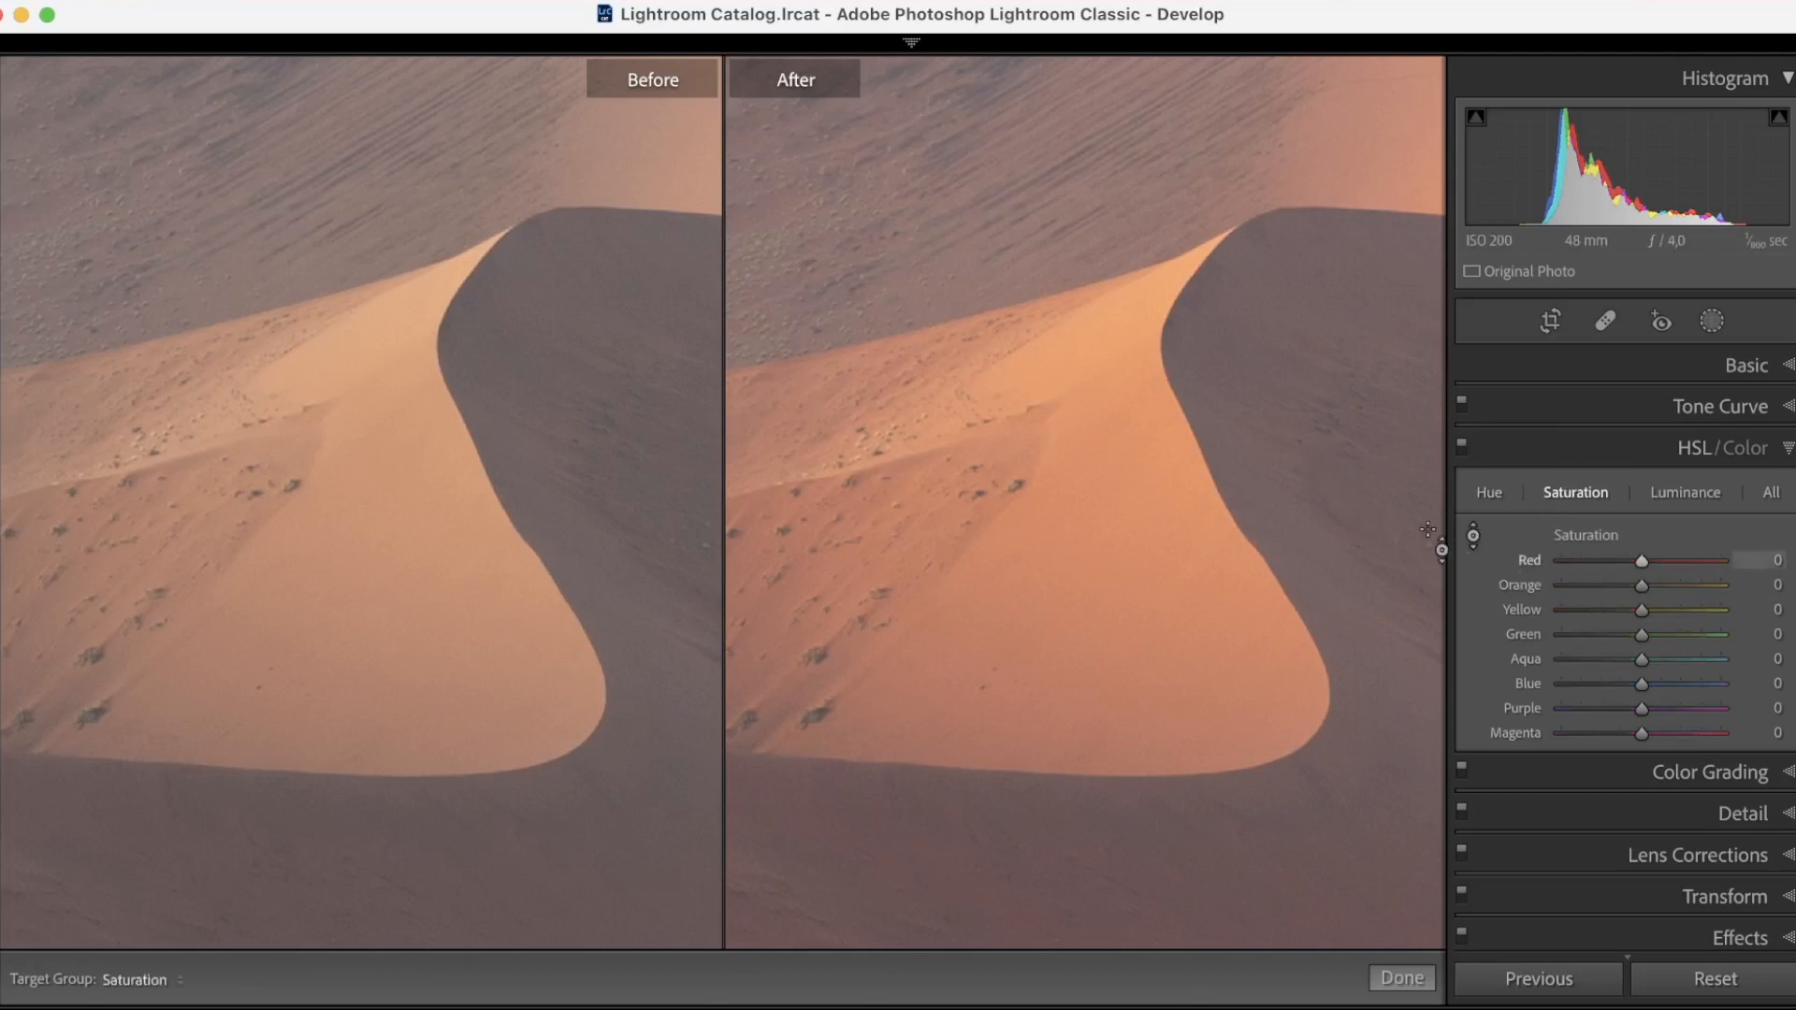
left_click_drag(1015, 307, 1116, 356)
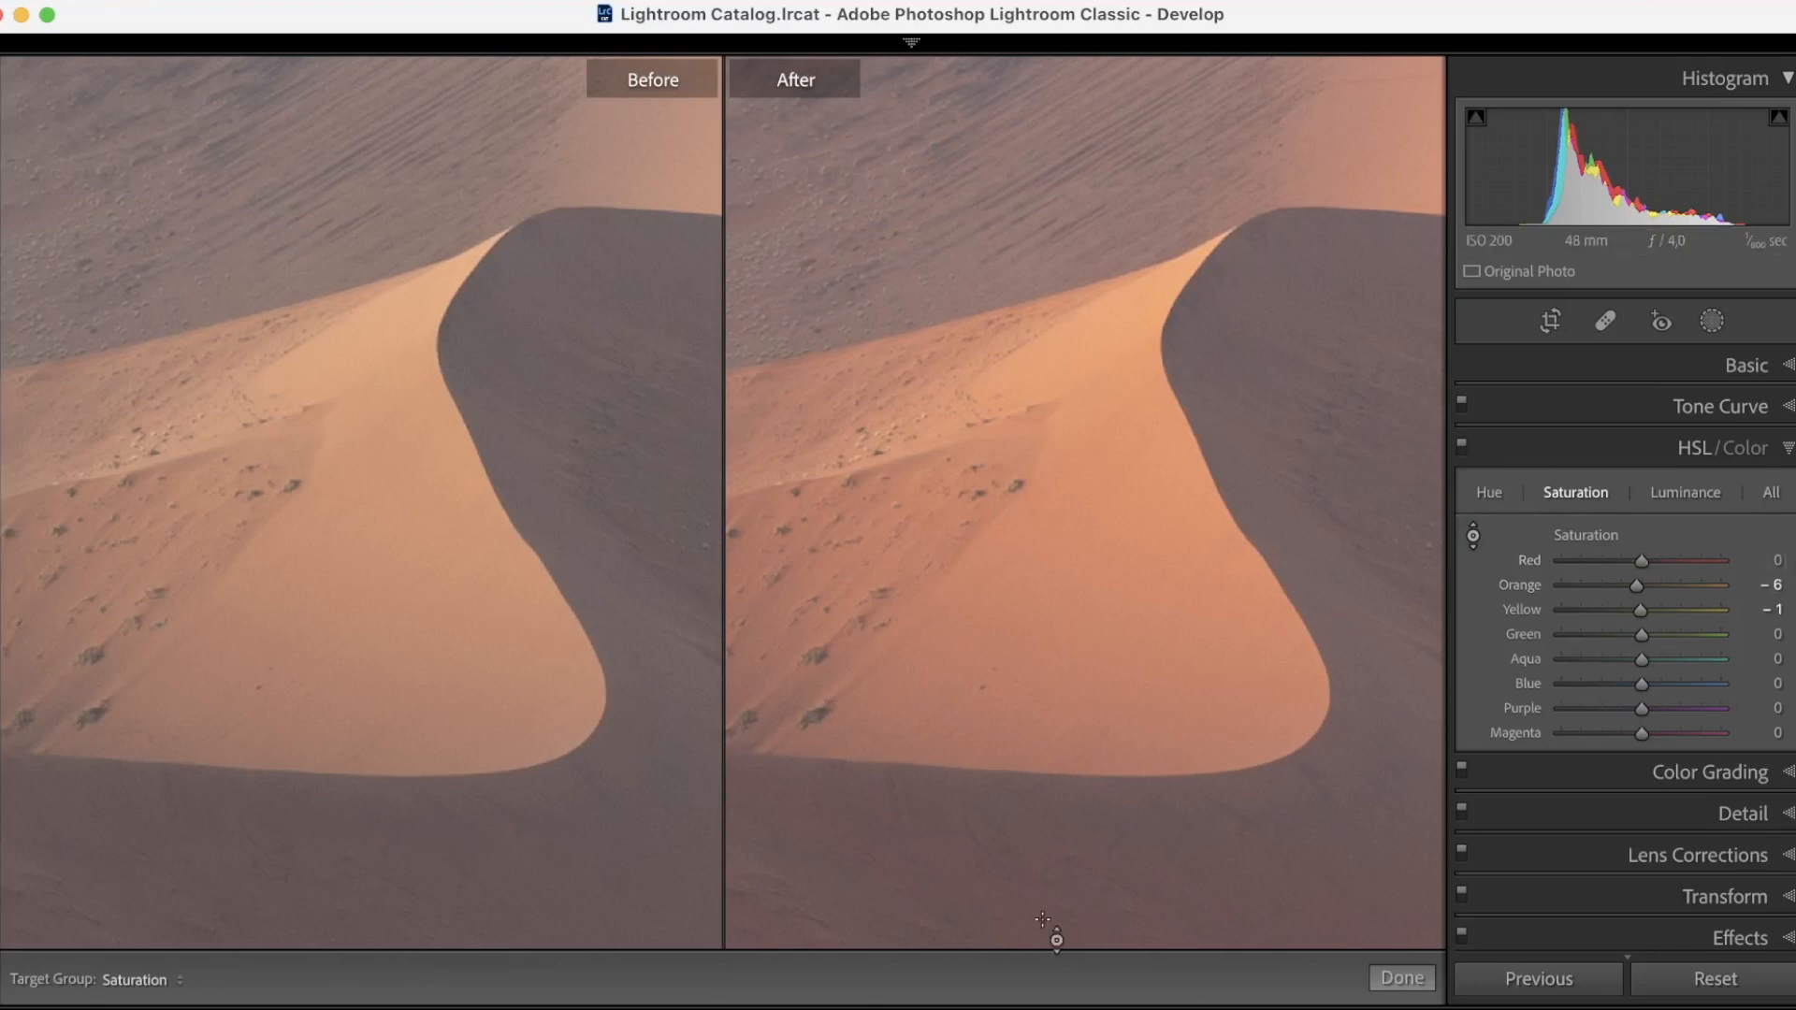
left_click(1400, 978)
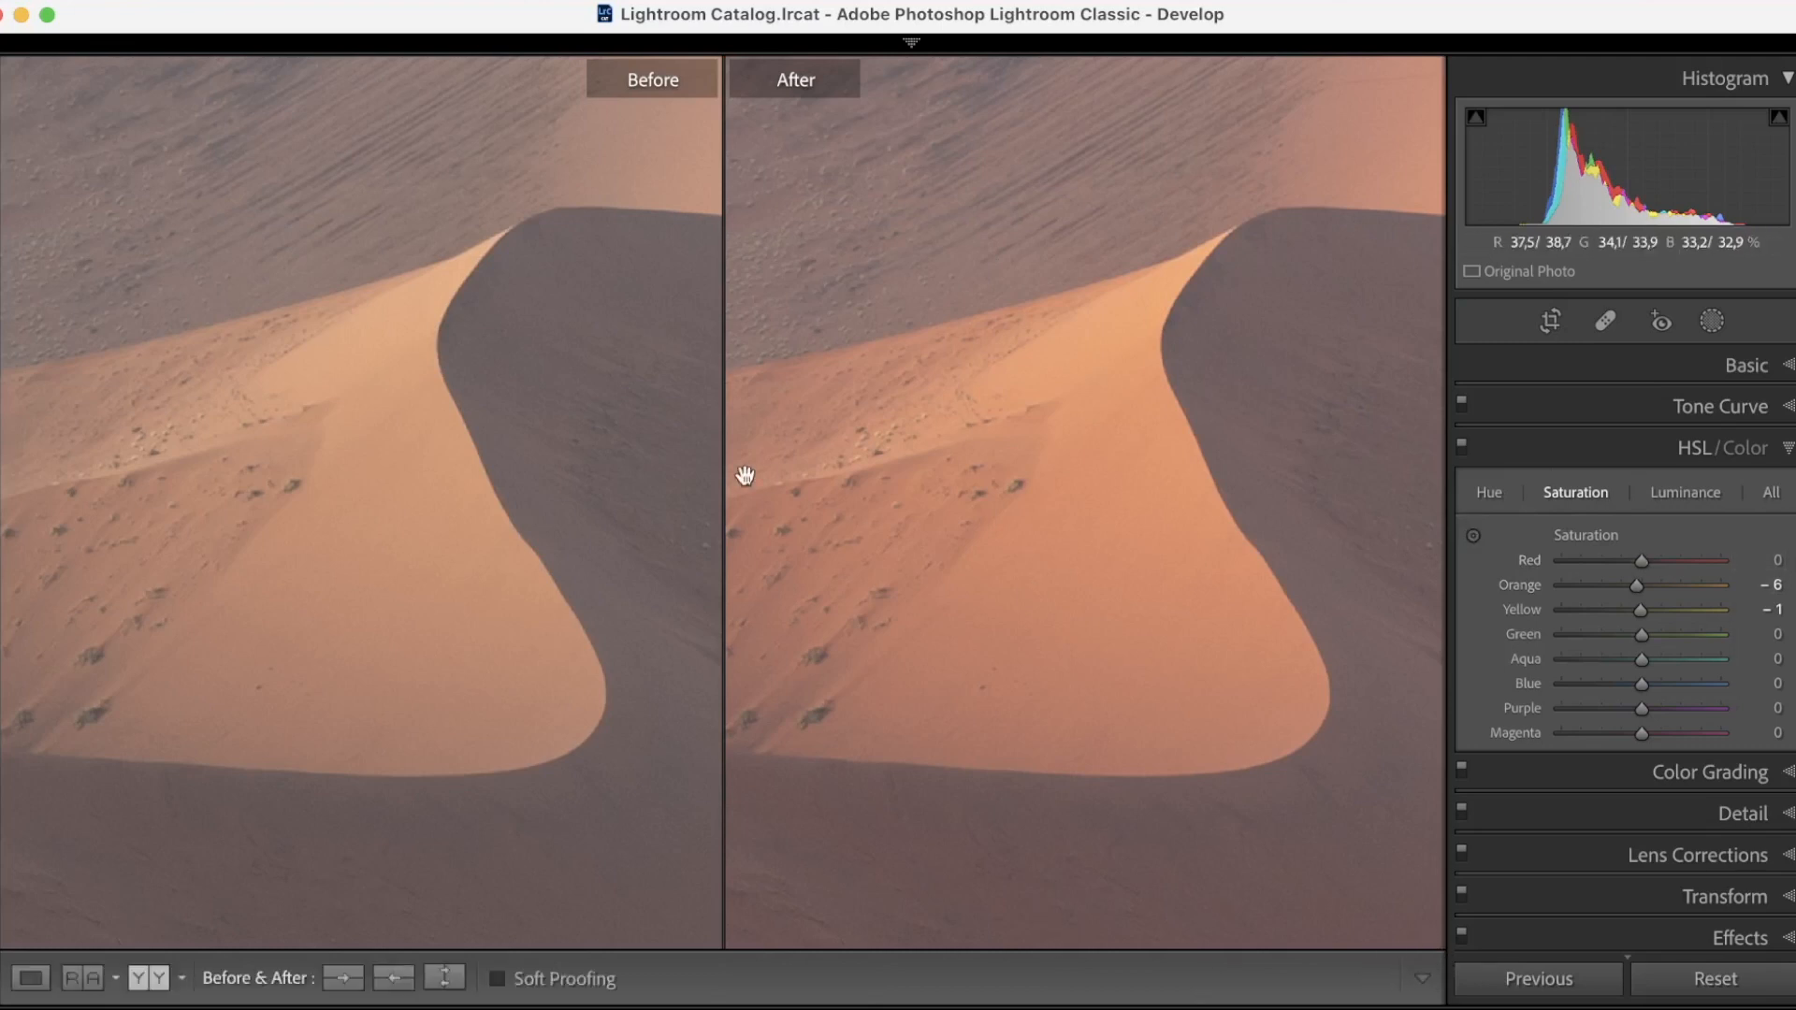
- Inspect the sunlit dune and the full photo in the single-image view, and compare the full photo before and after
left_click(30, 977)
left_click_drag(1014, 513, 798, 513)
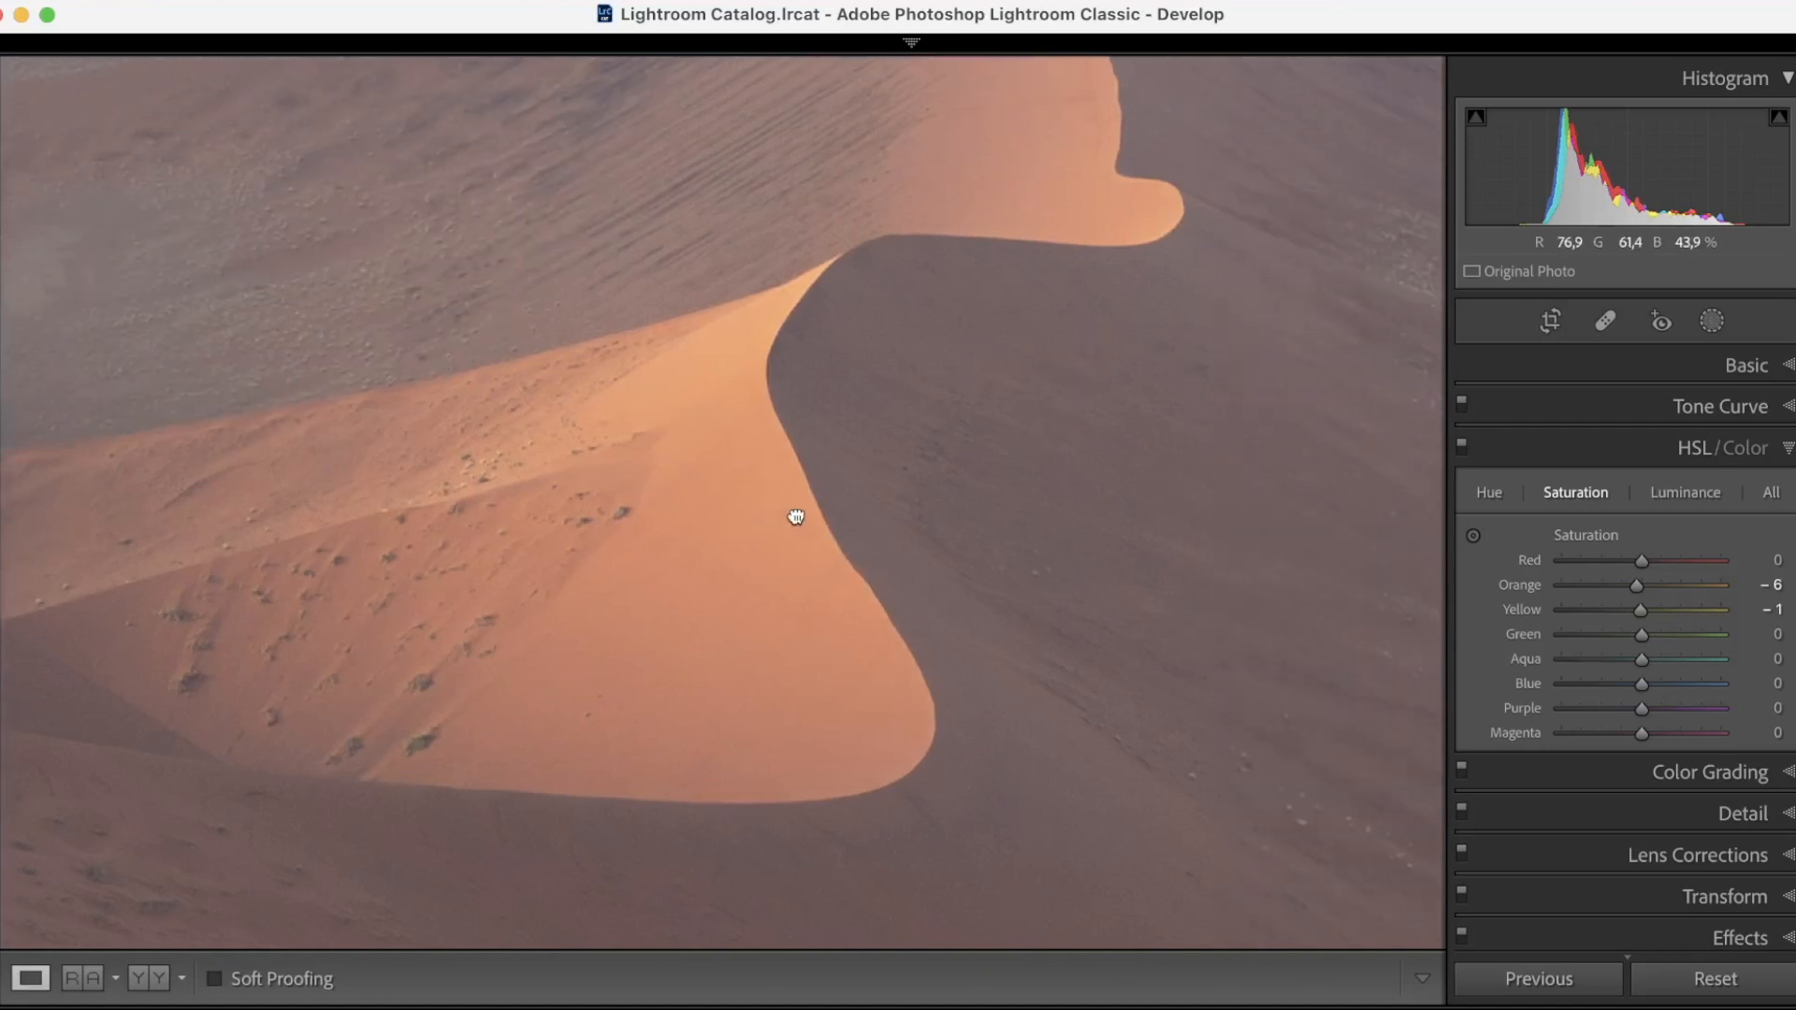
left_click(1027, 536)
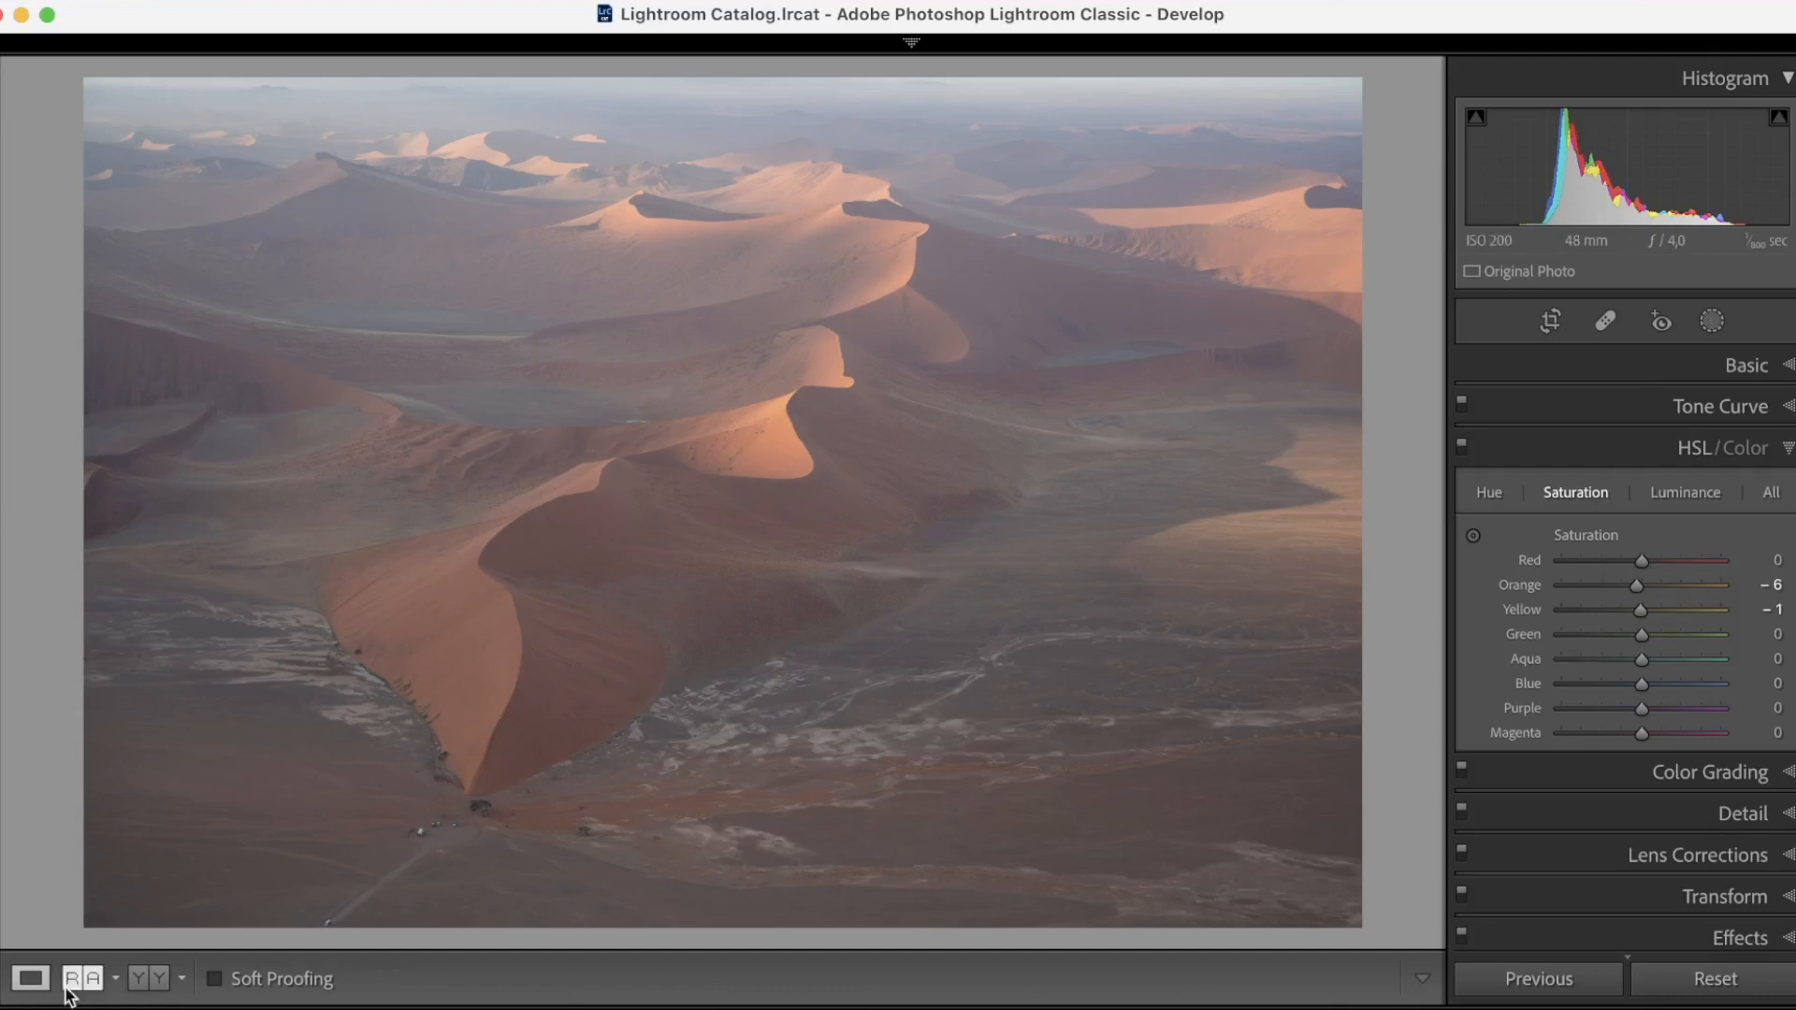
left_click(139, 978)
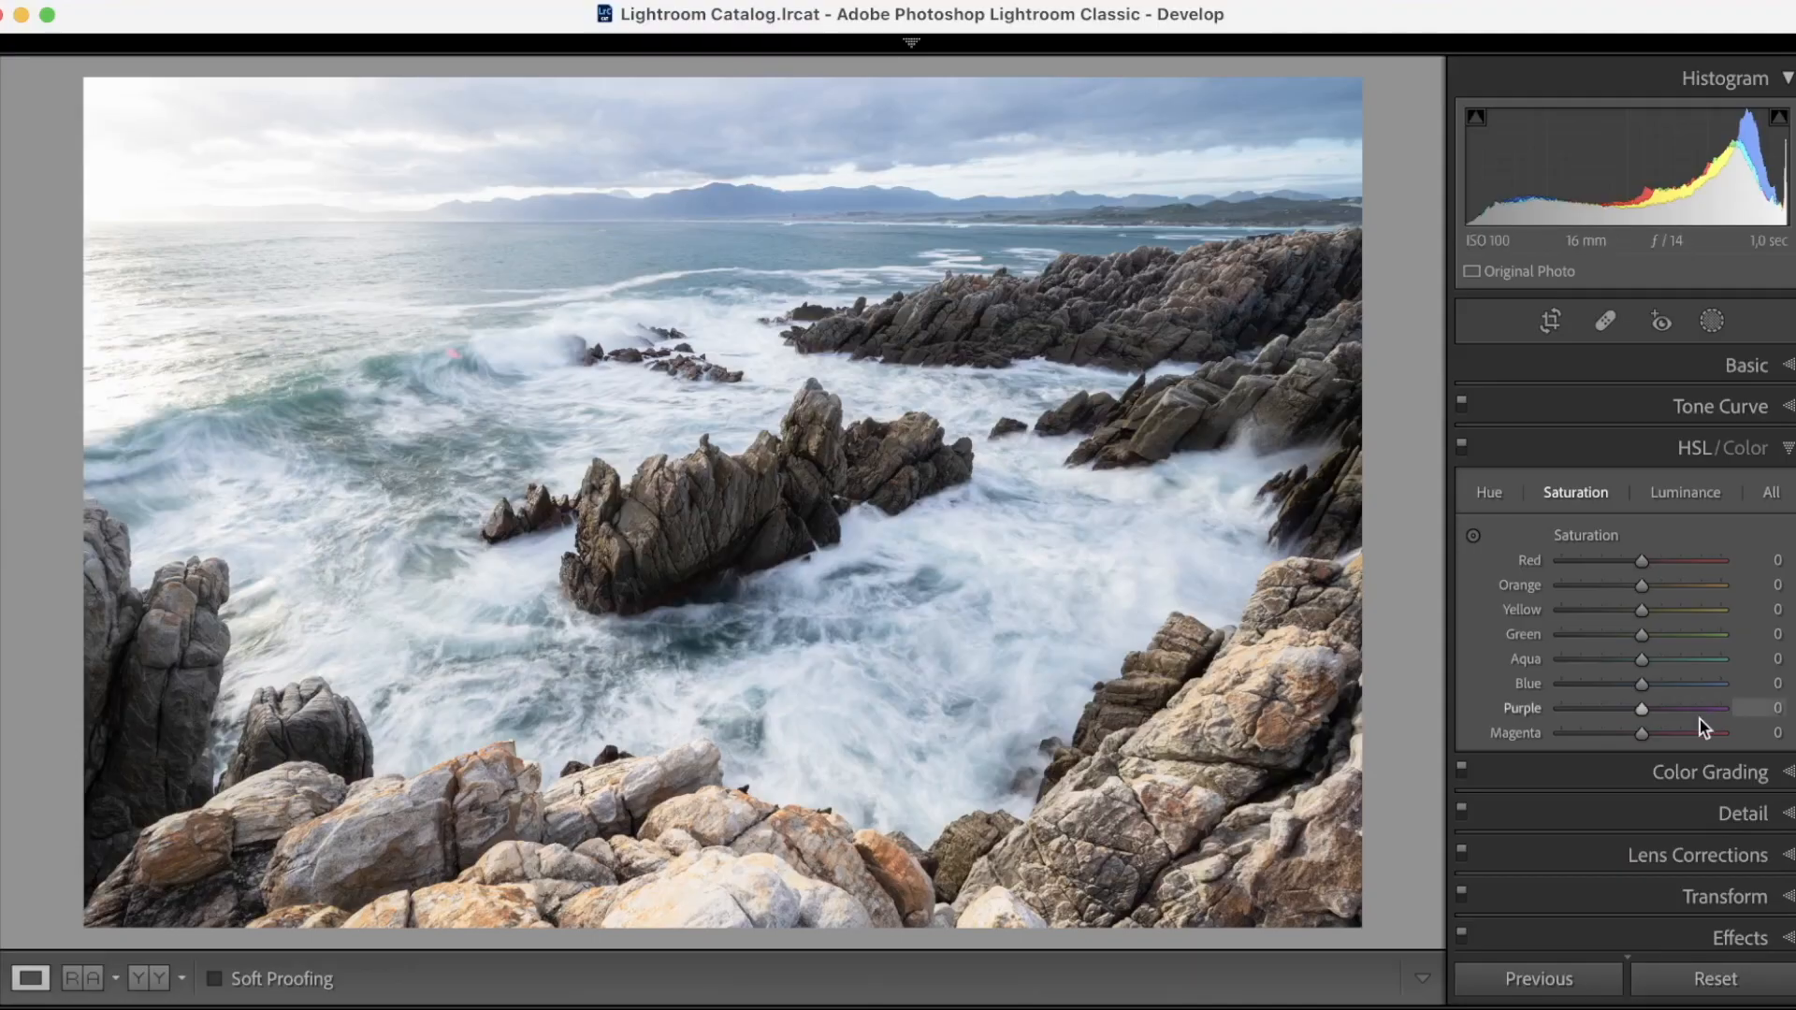
- Open Calibration for the rocky seascape photo, try strong and negative Blue Primary saturation, and set it to +64
scroll(1698, 720, "down", 2)
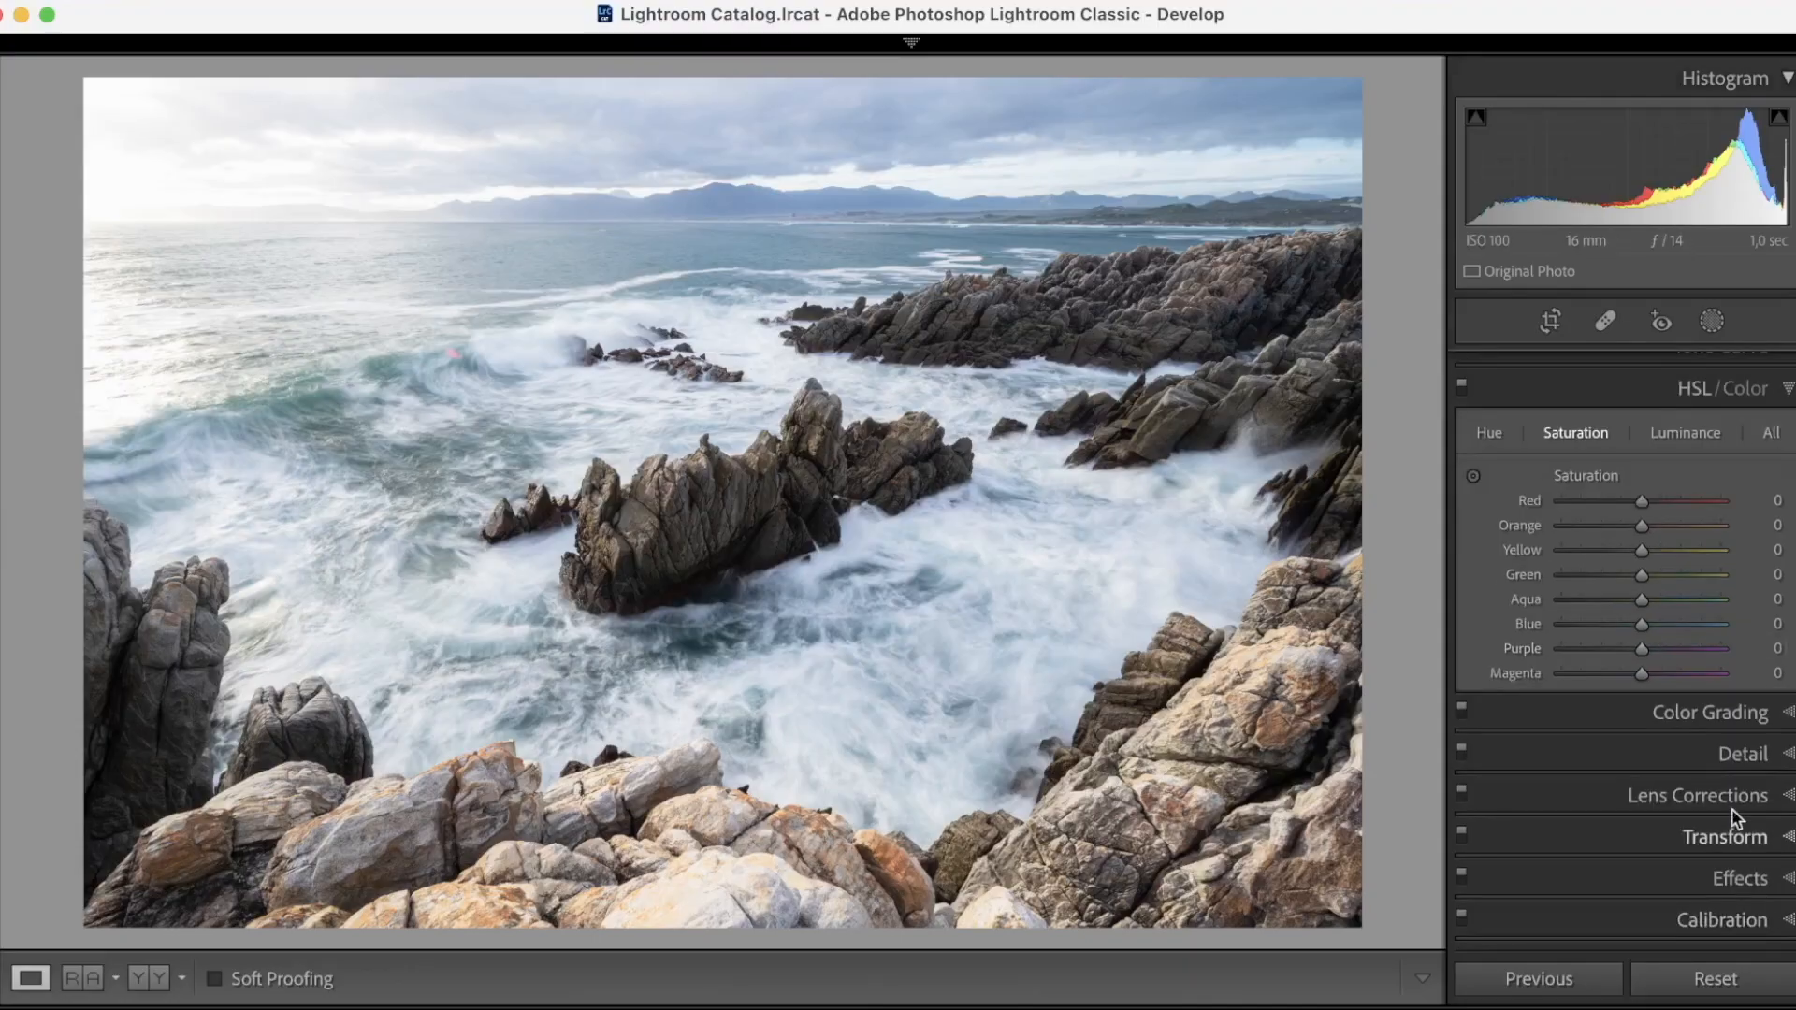
left_click(1702, 921)
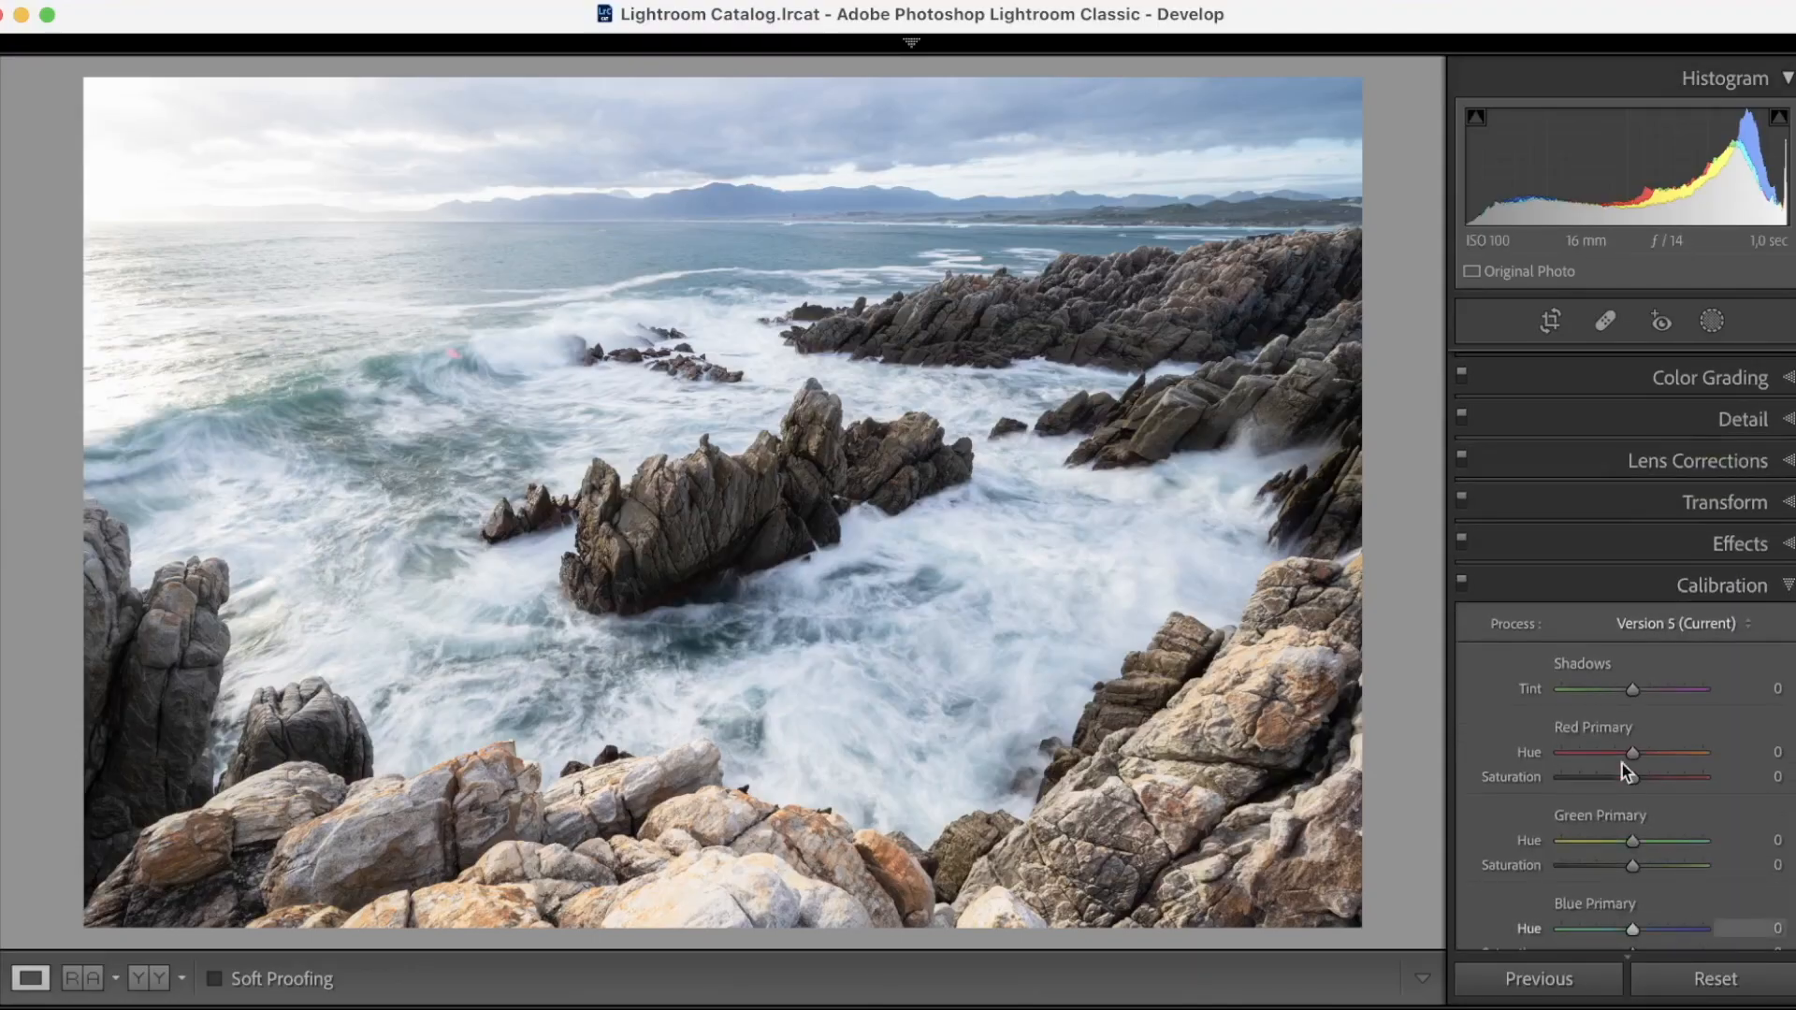
scroll(1622, 763, "down", 1)
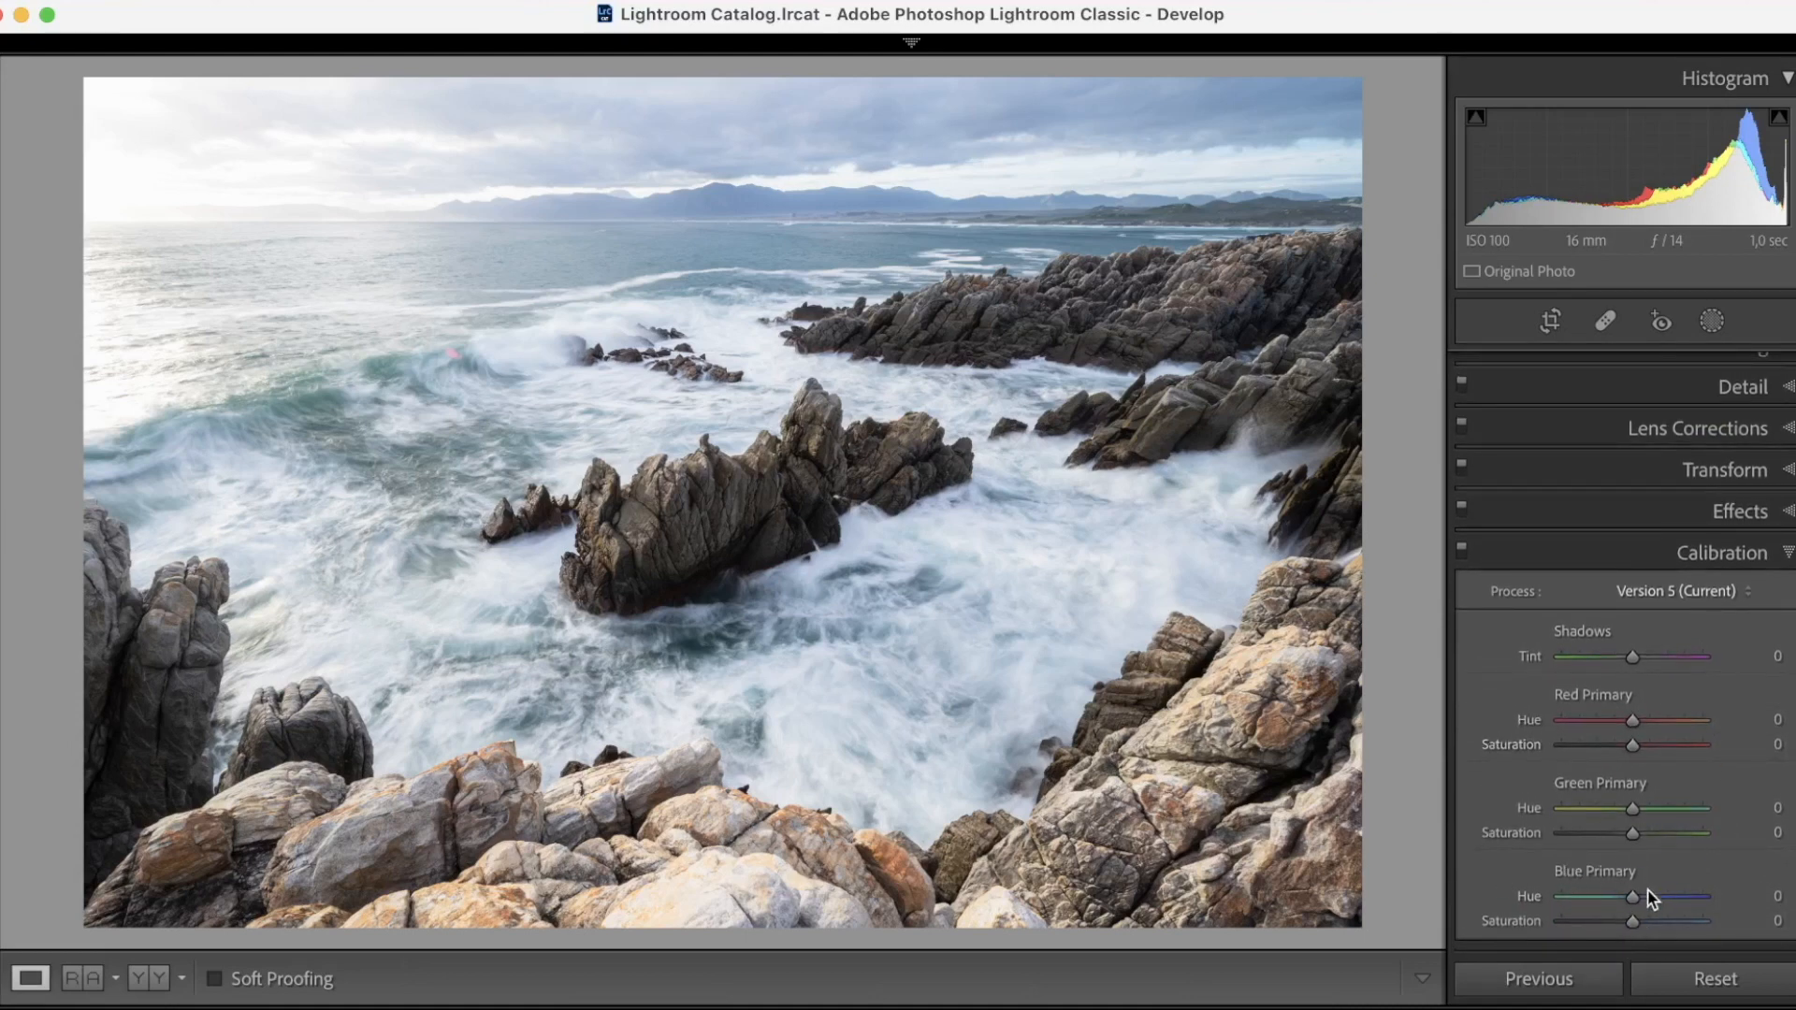
left_click_drag(1633, 922, 1693, 923)
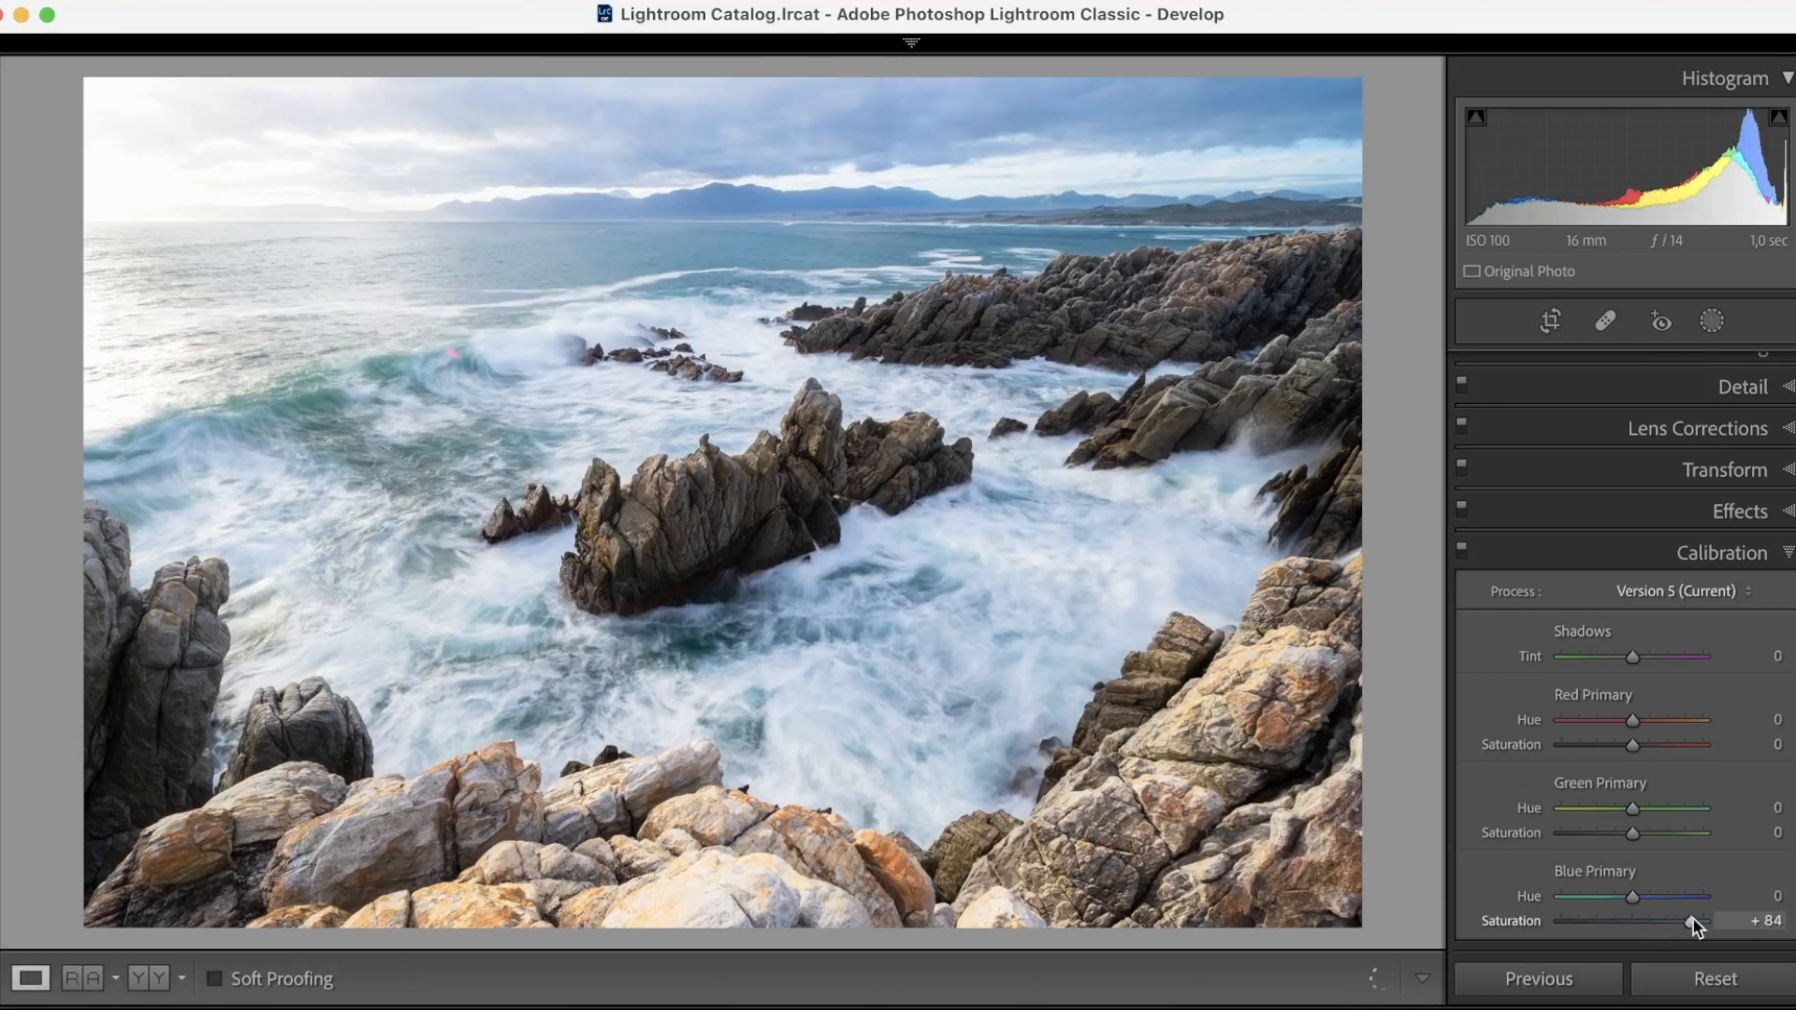
left_click_drag(1693, 922, 1538, 921)
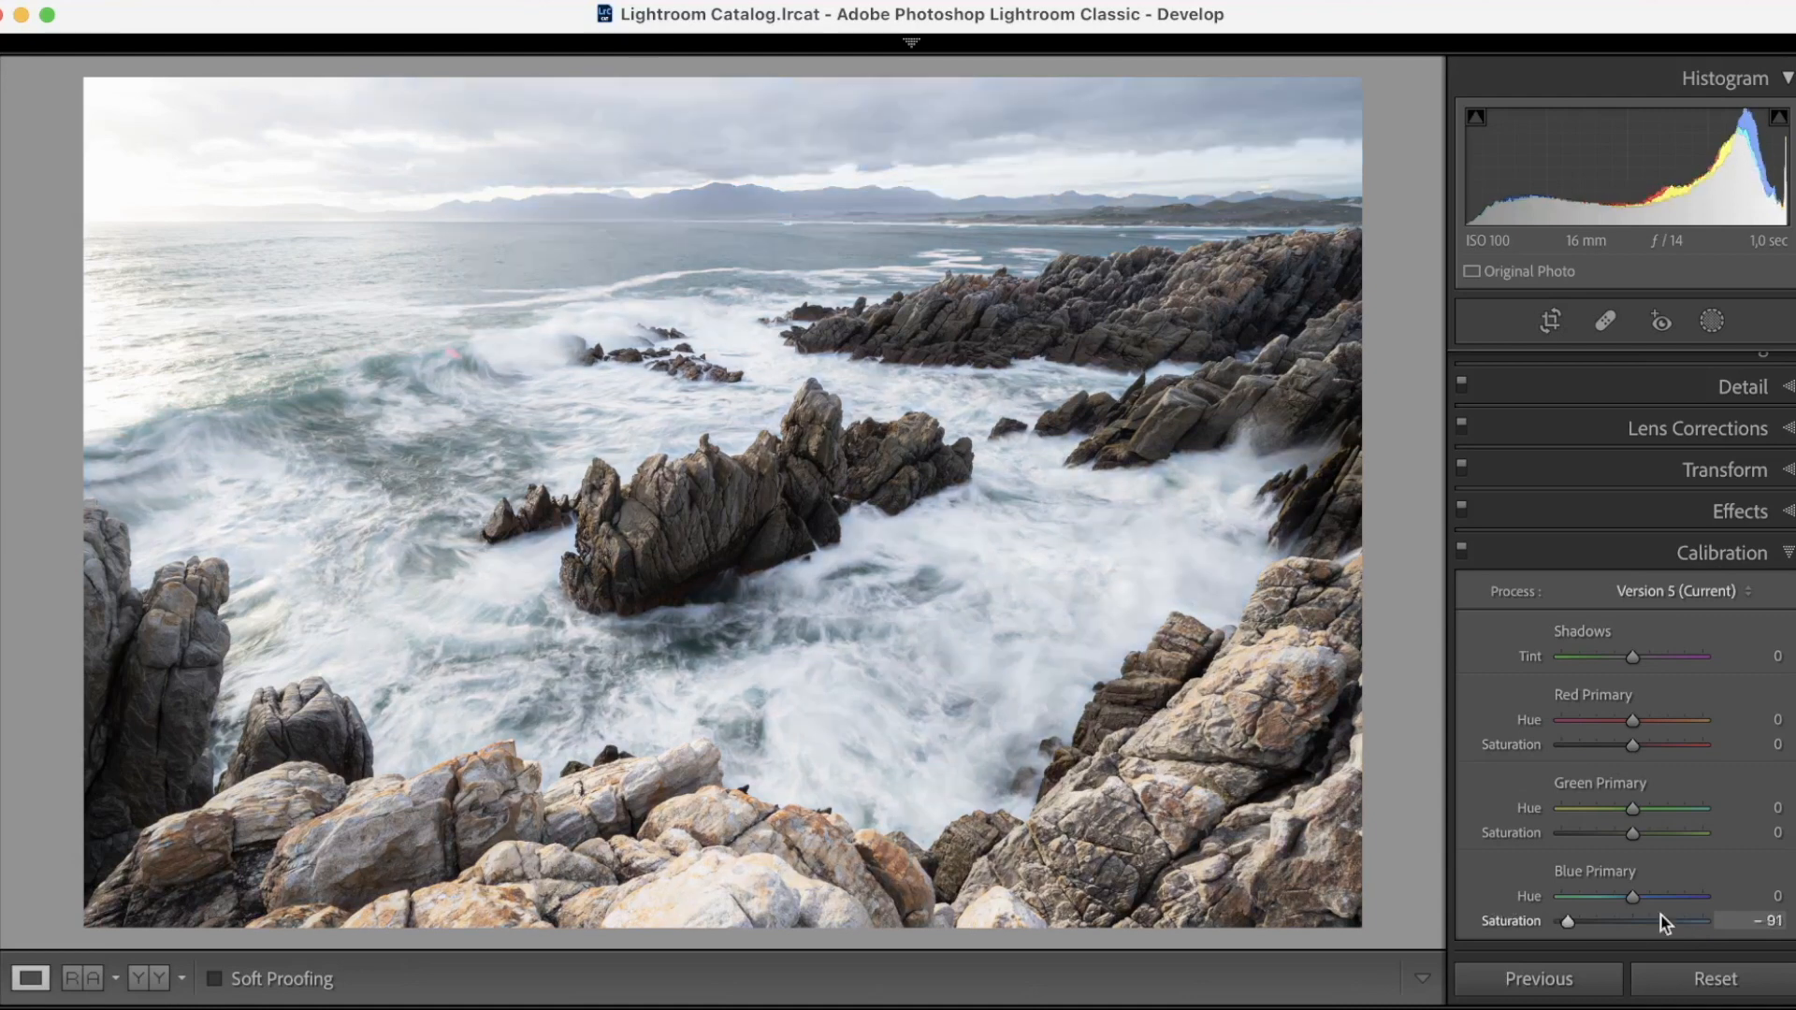
left_click_drag(1693, 922, 1662, 901)
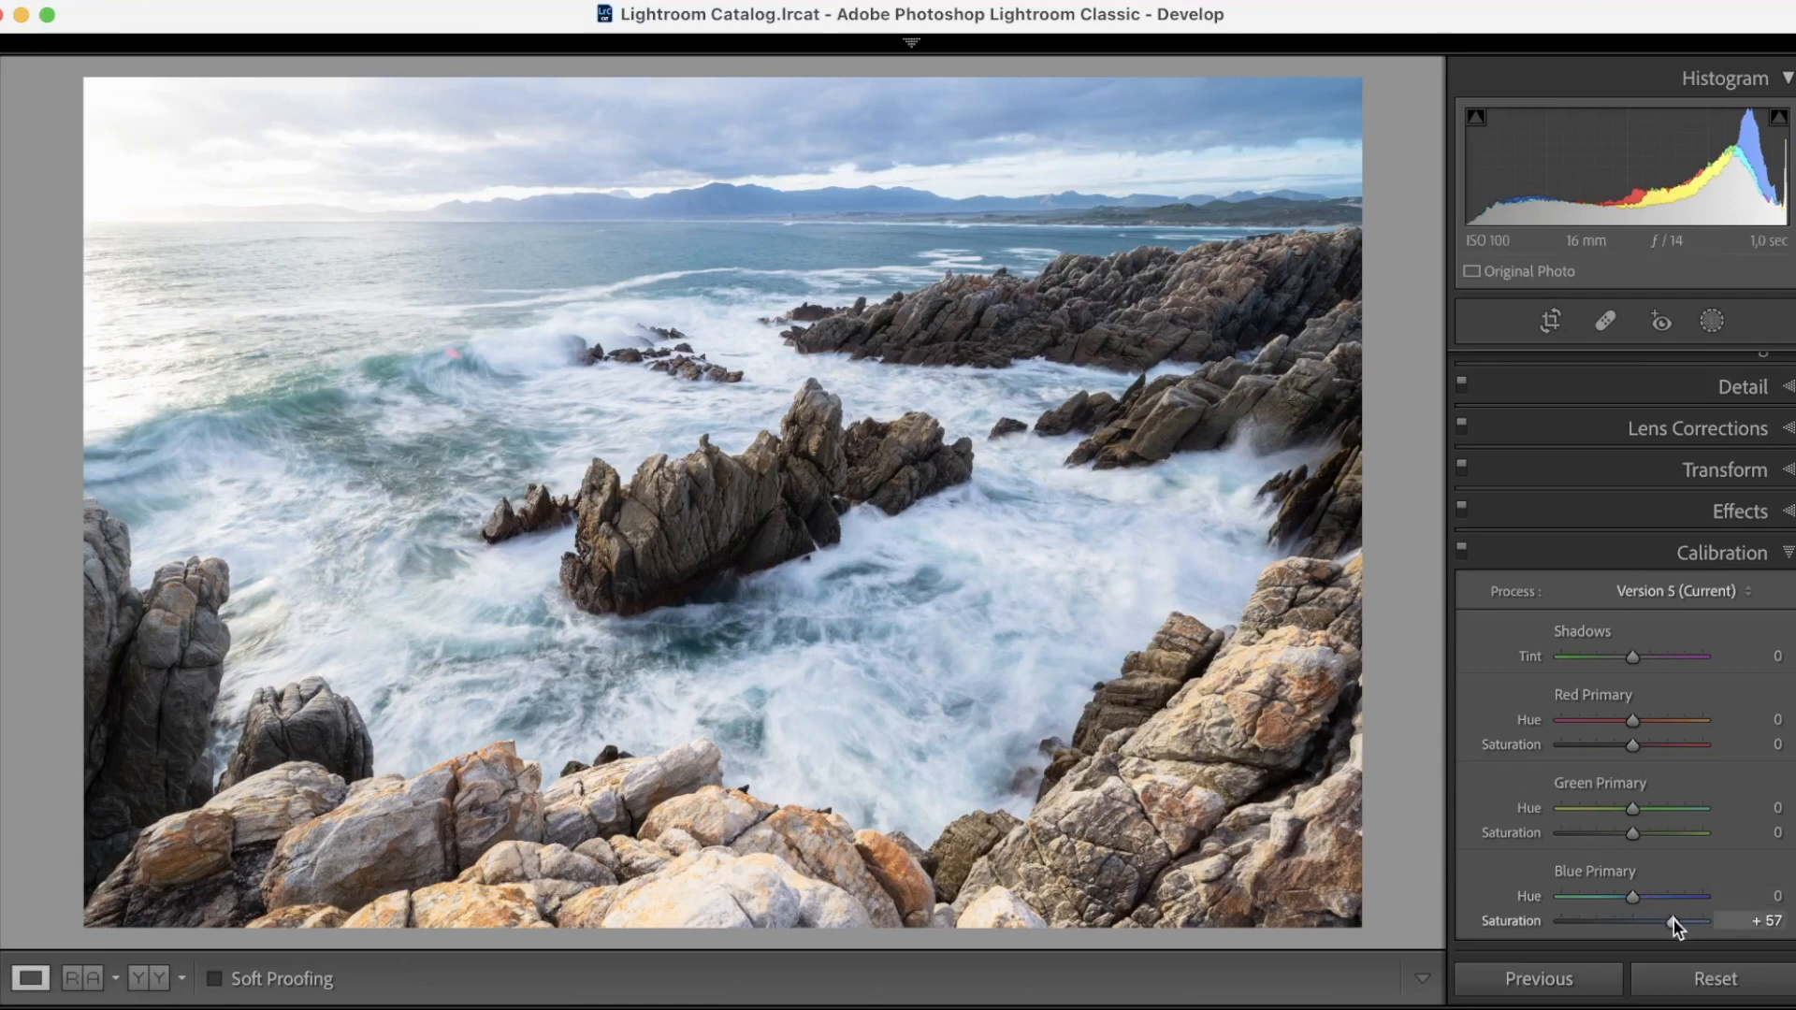
left_click_drag(1674, 921, 1678, 920)
- Compare the central sea rock and surrounding water before and after in a magnified side-by-side view
left_click(602, 544)
left_click_drag(641, 487, 996, 474)
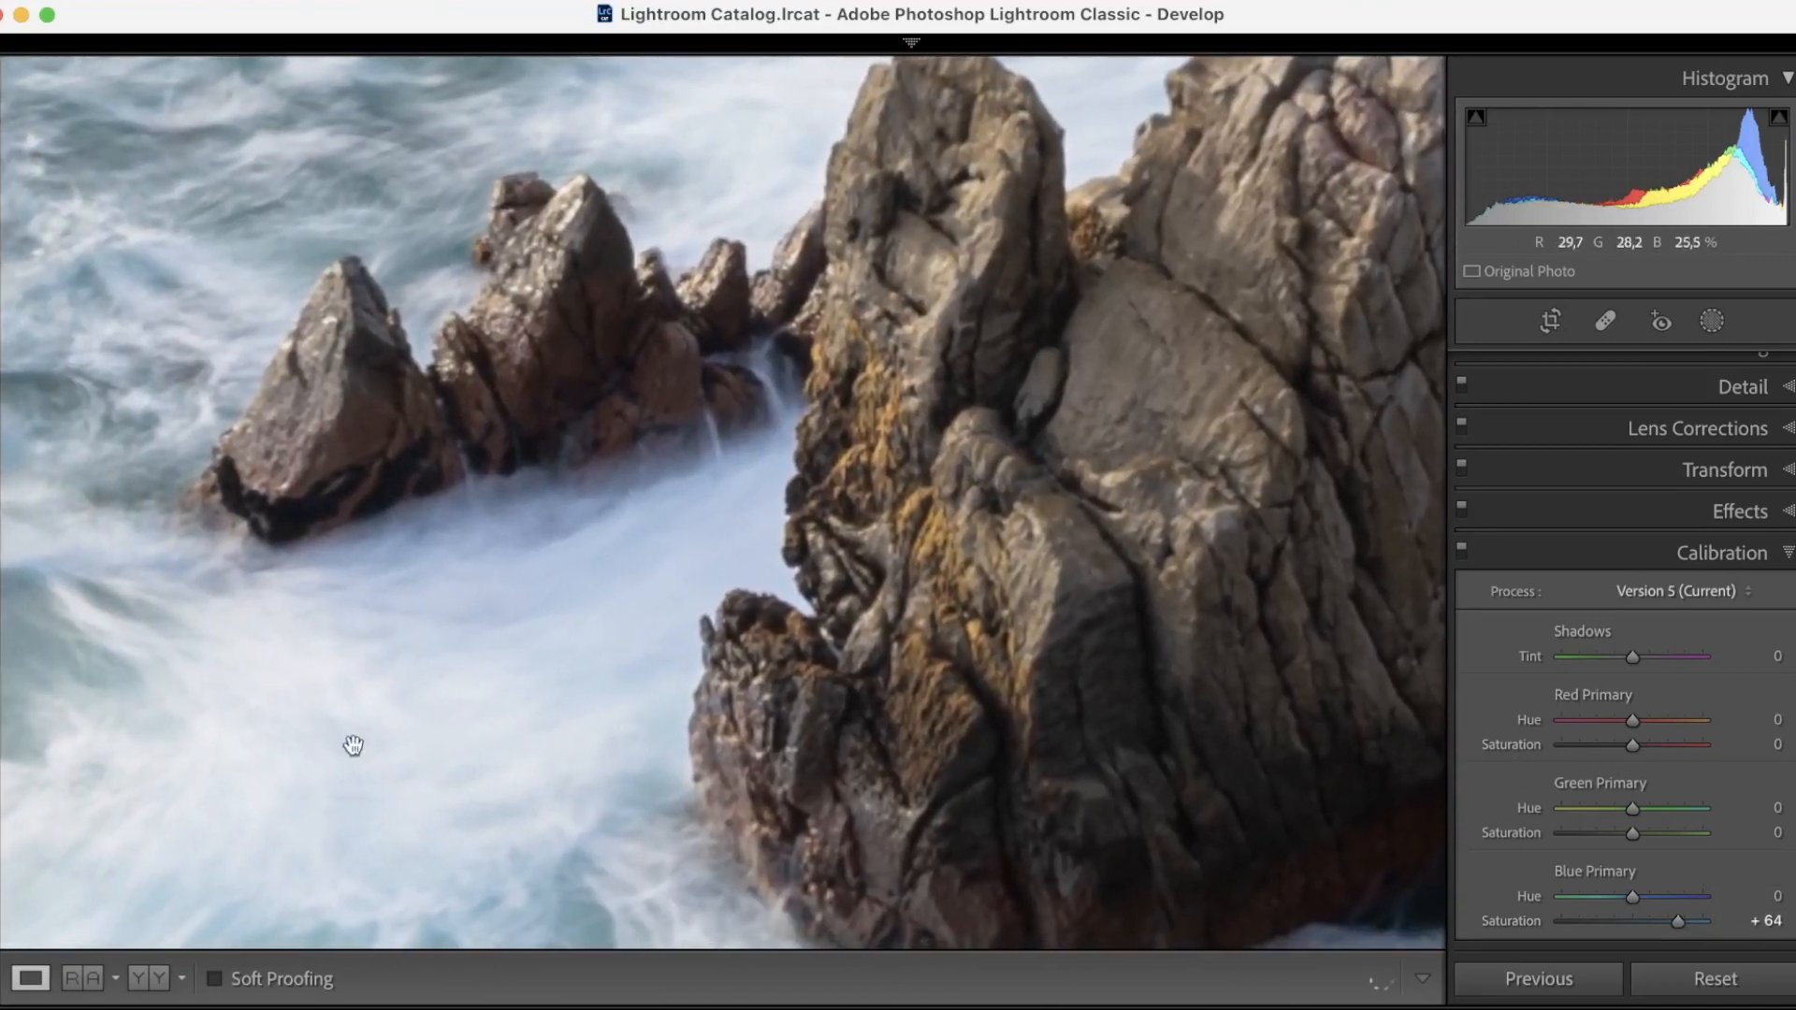
left_click(146, 979)
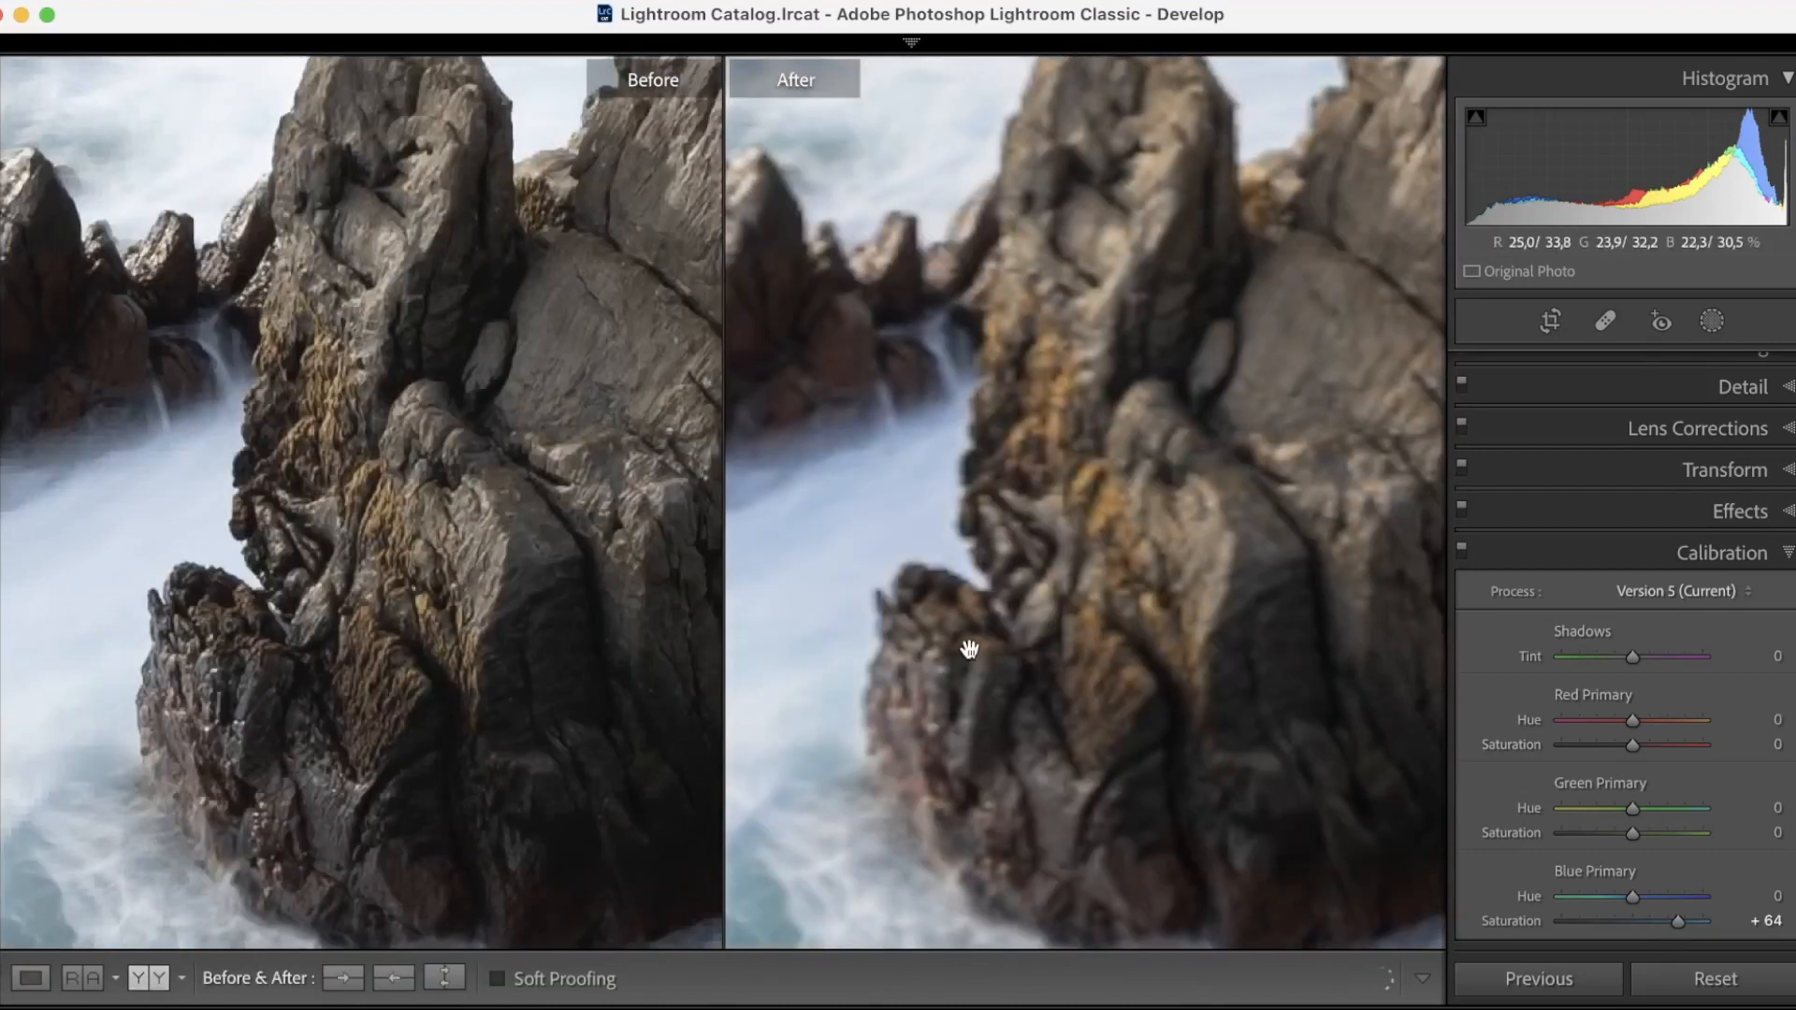
left_click_drag(1075, 485, 1124, 215)
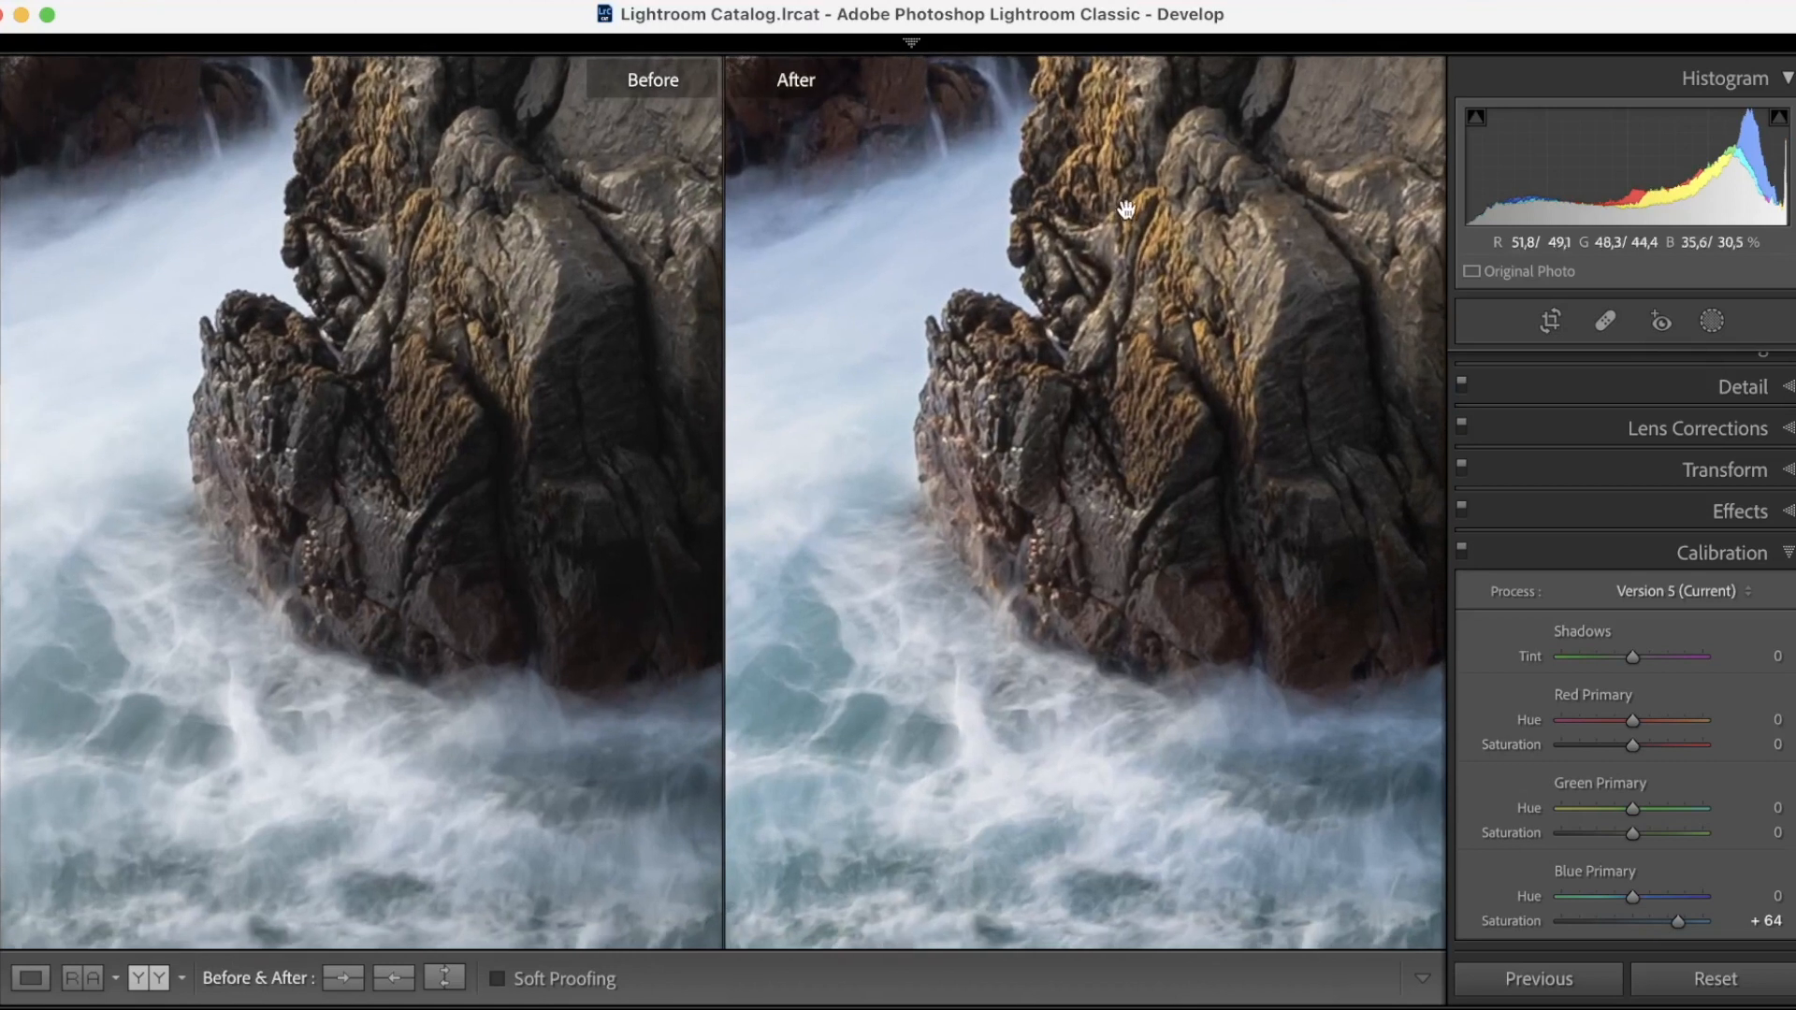
left_click_drag(1061, 275, 1066, 314)
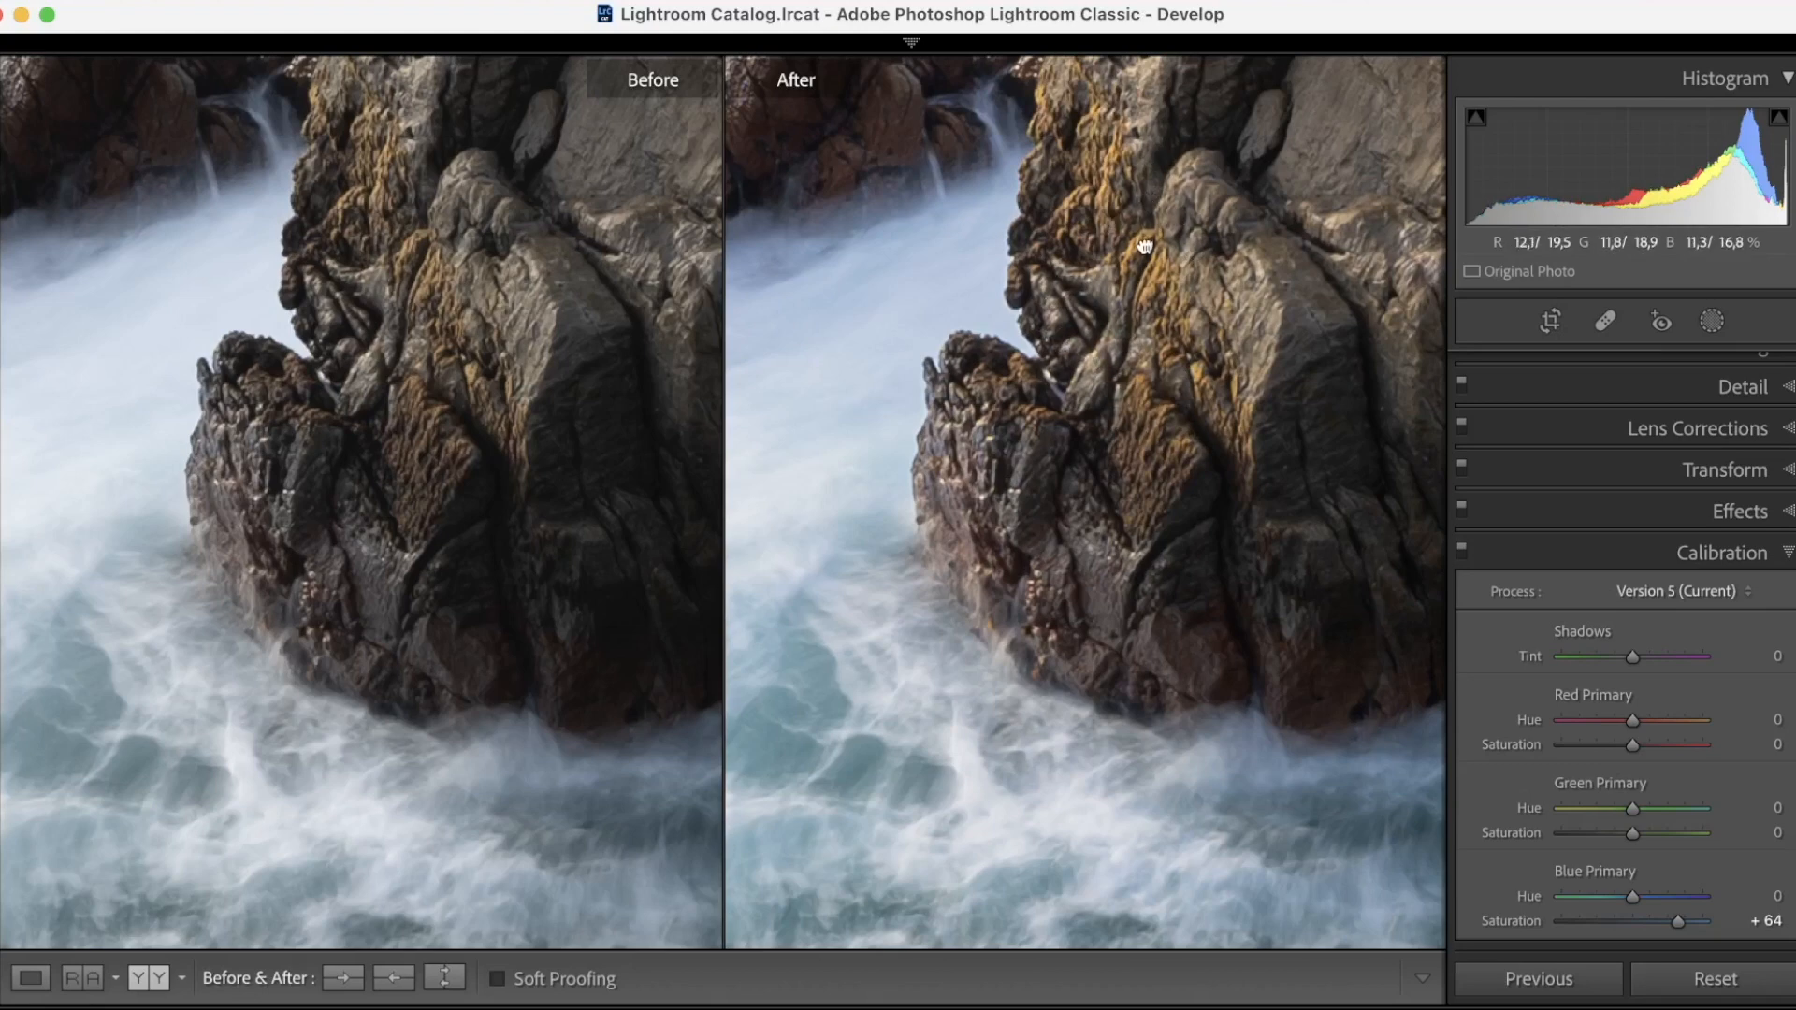
scroll(1144, 246, "up", 3)
left_click_drag(1144, 254, 1149, 229)
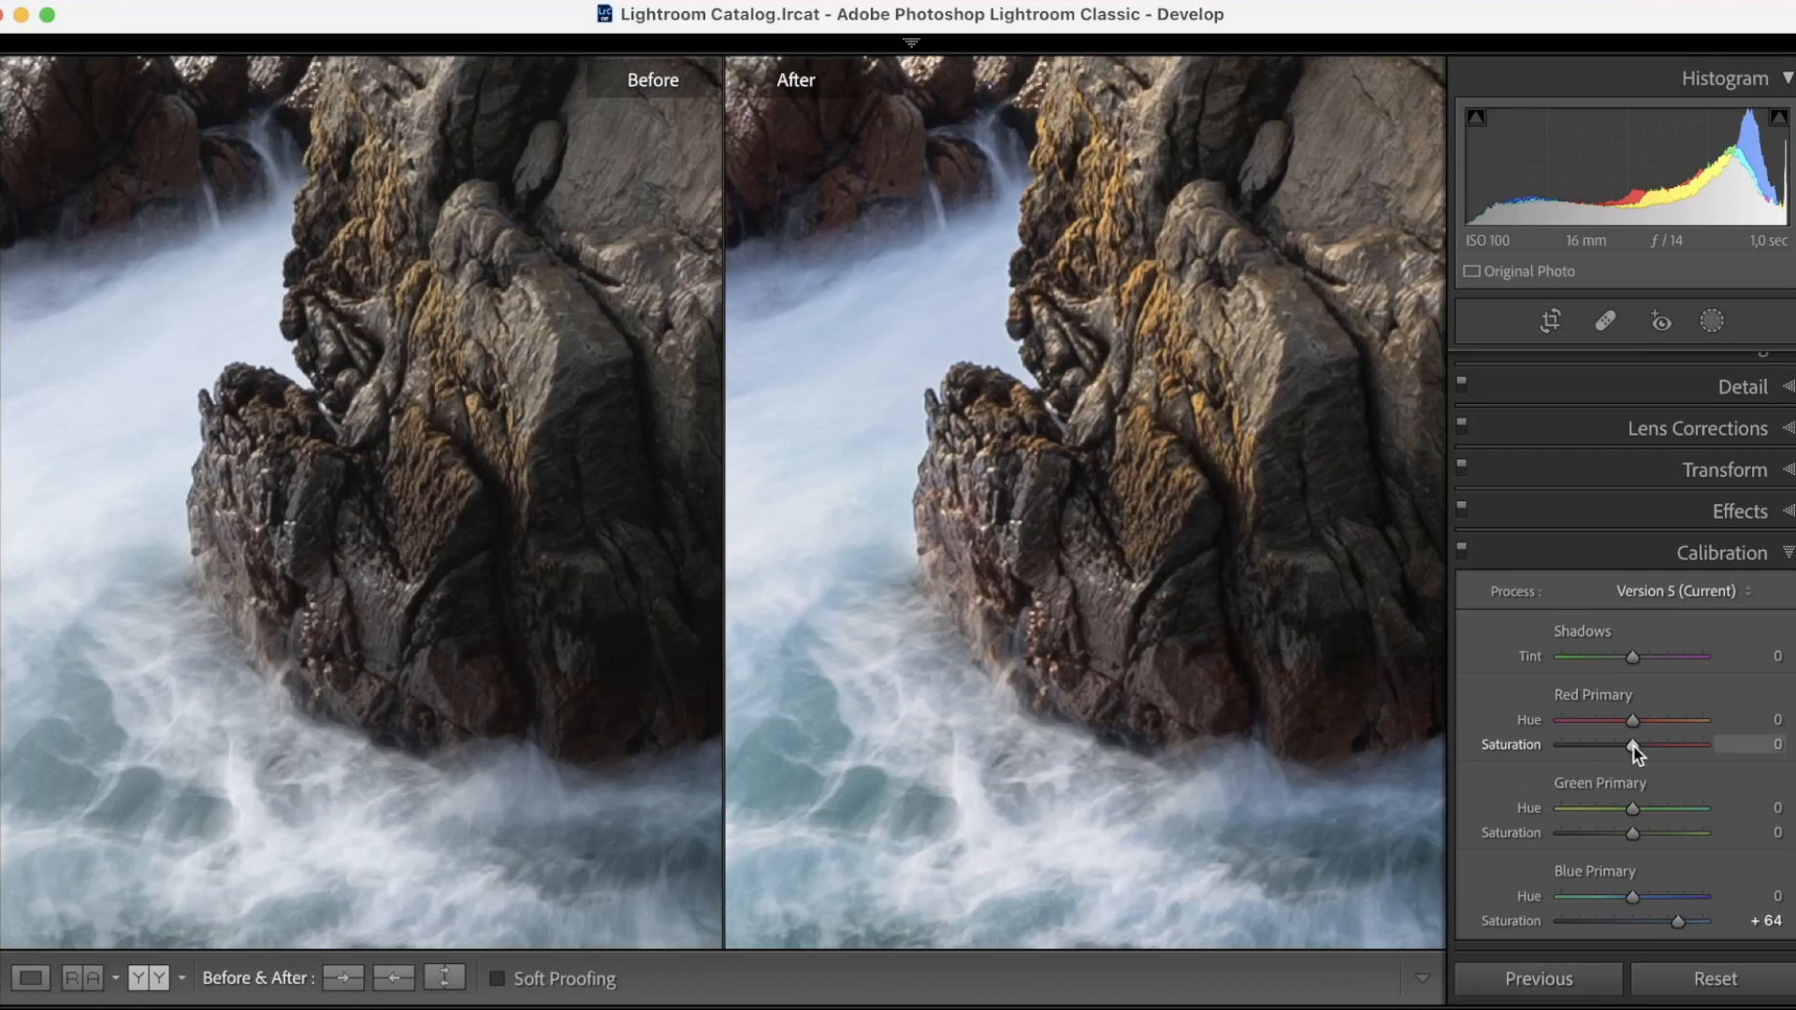
- Set Red Primary saturation to +28 and check the whole seascape and the central rock against the original
left_click_drag(1637, 748, 1653, 748)
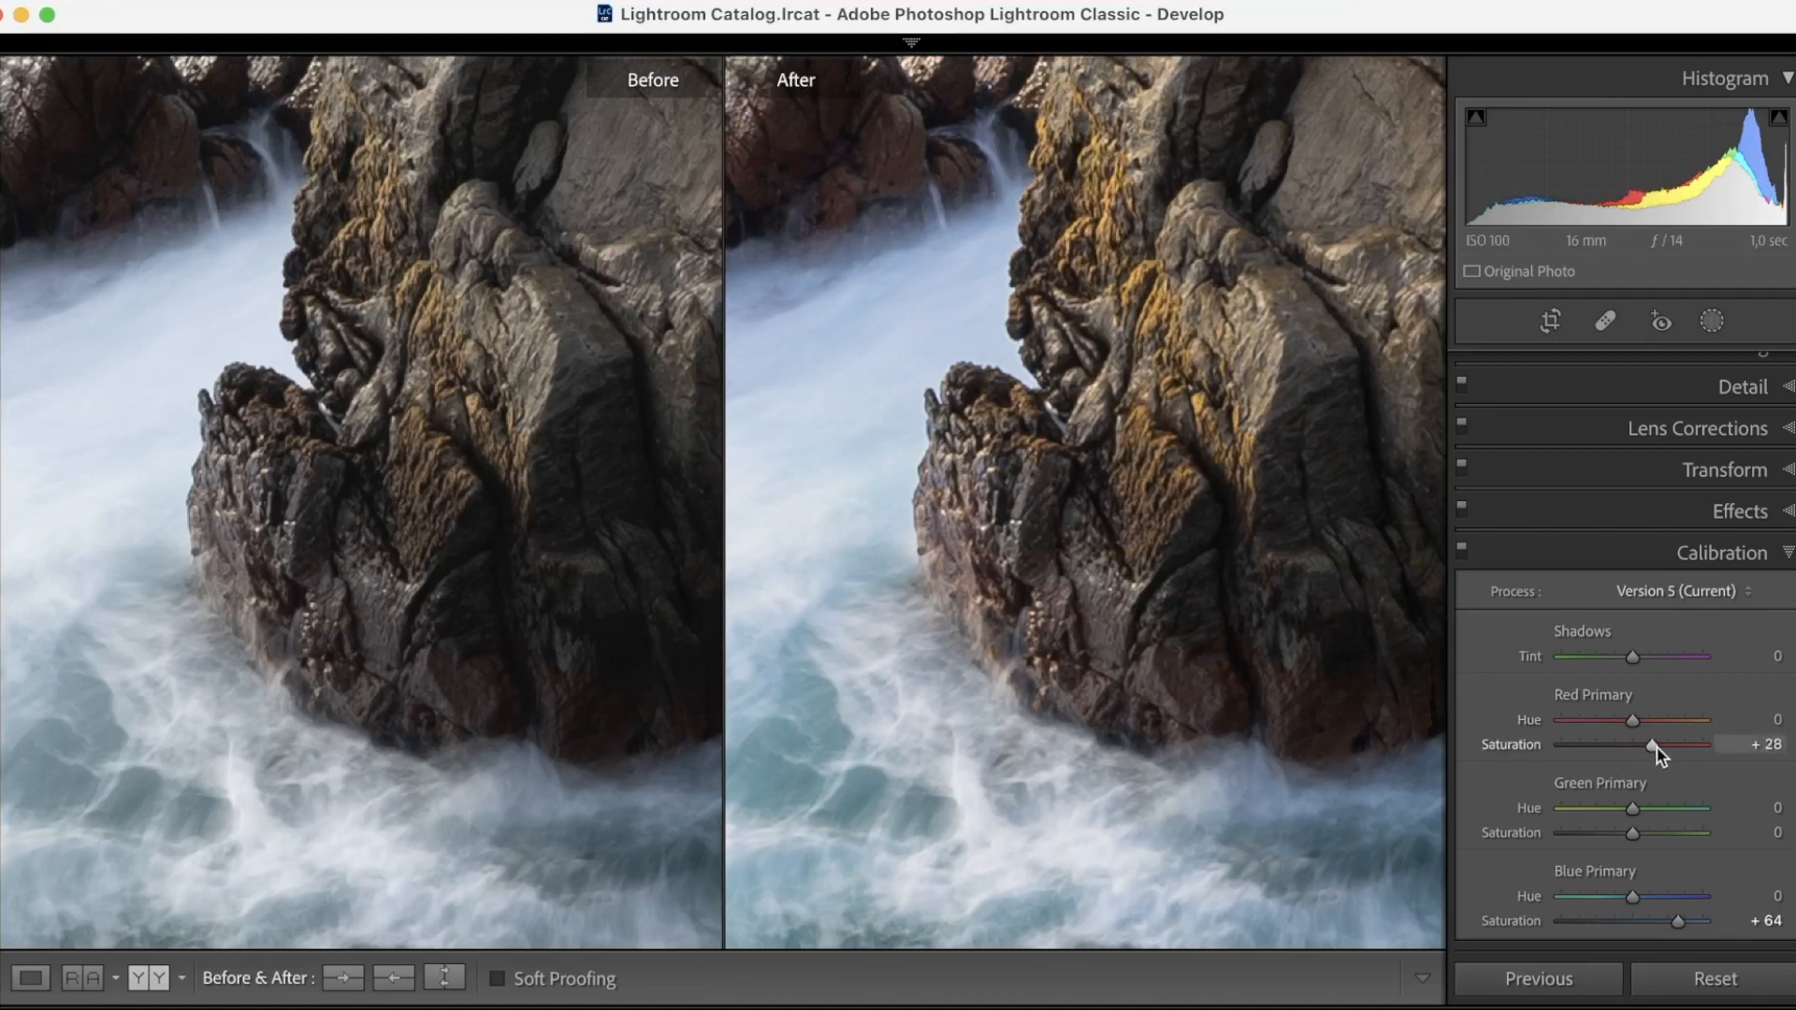
left_click(1169, 435)
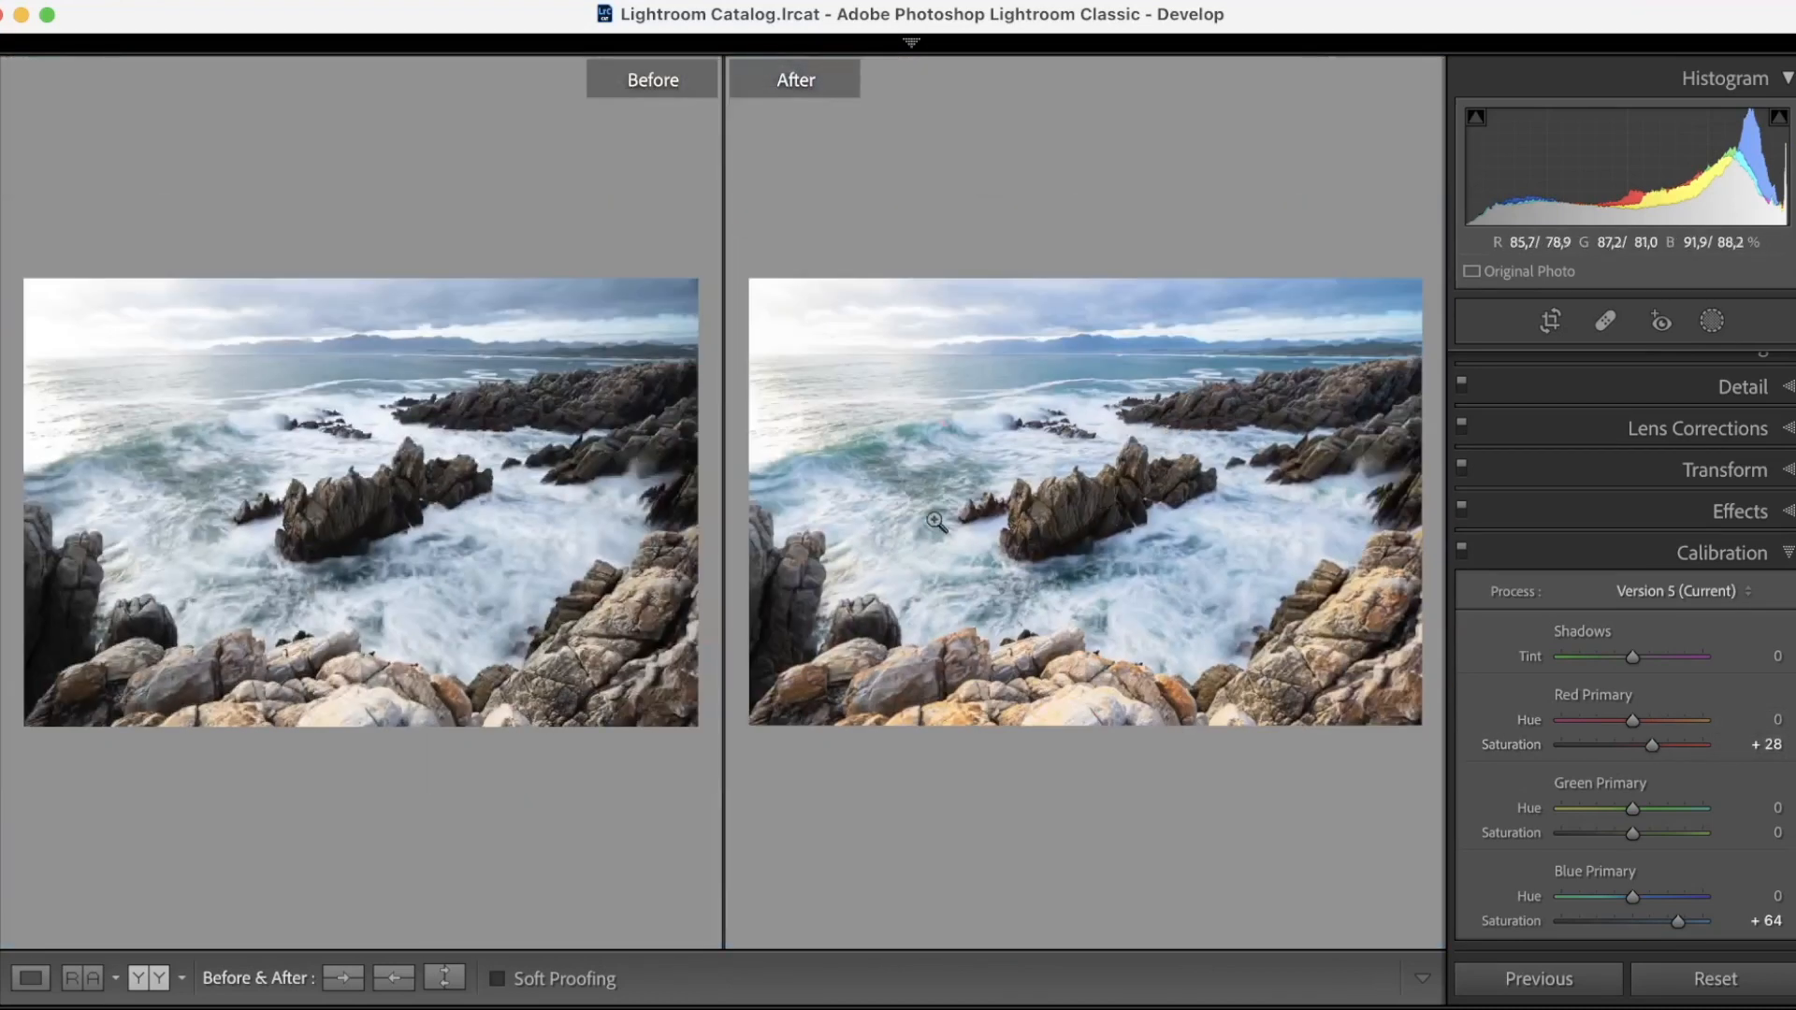
left_click(1034, 519)
left_click_drag(1022, 509, 1293, 306)
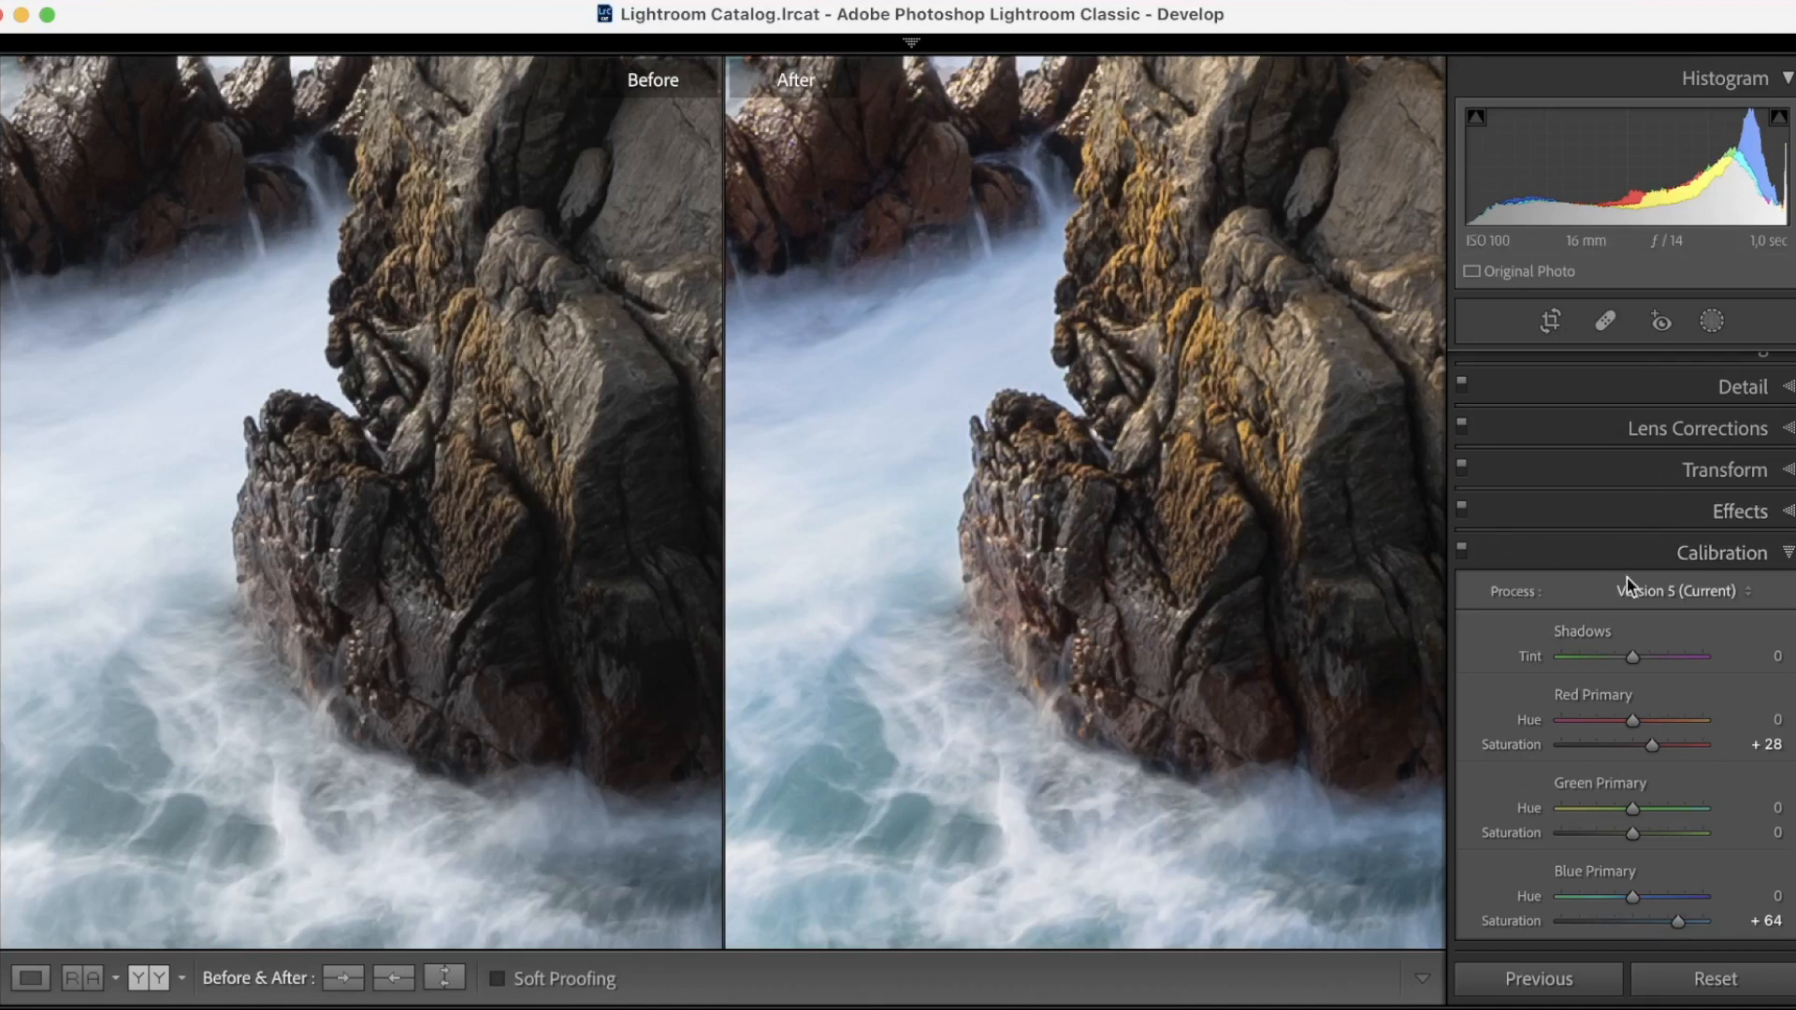
- In HSL, set Orange hue to -16 and Yellow hue to -6 with targeted adjustment on the rock's golden patches, leaving the tool
left_click(1676, 552)
left_click(1657, 457)
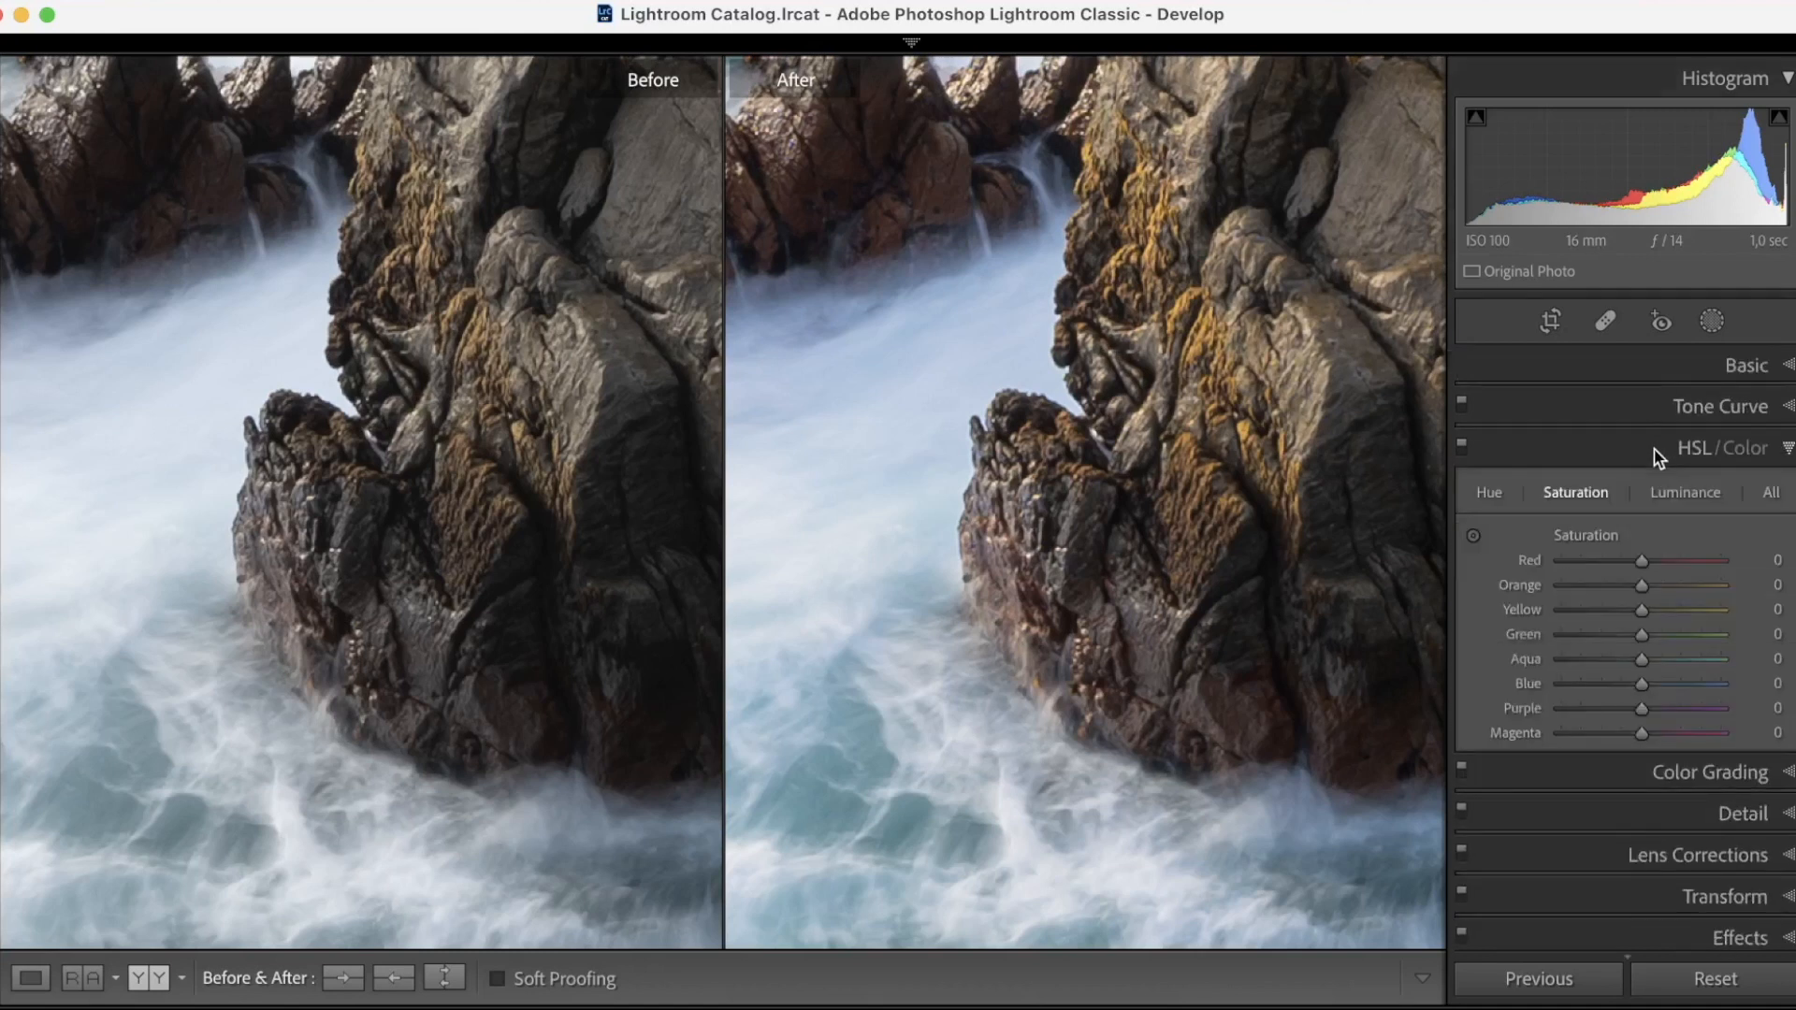
left_click(1484, 492)
left_click(1474, 538)
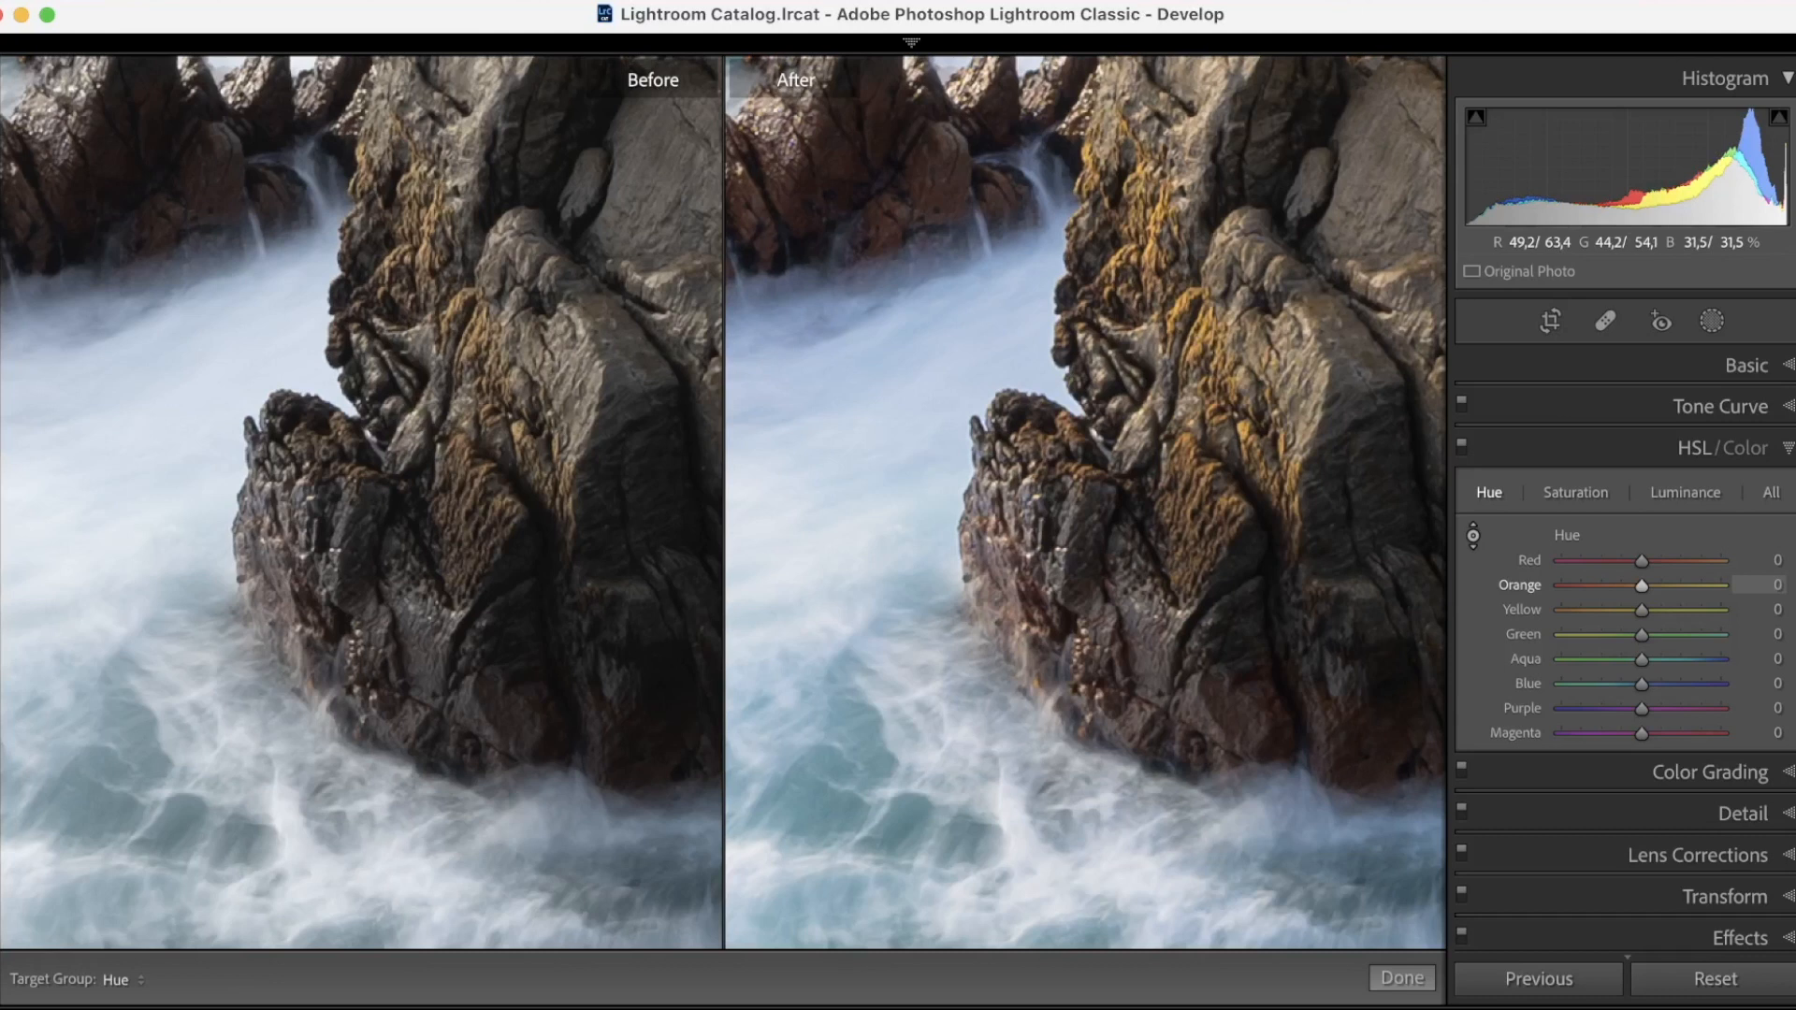
left_click_drag(1192, 327, 1192, 365)
left_click_drag(1192, 364, 1193, 352)
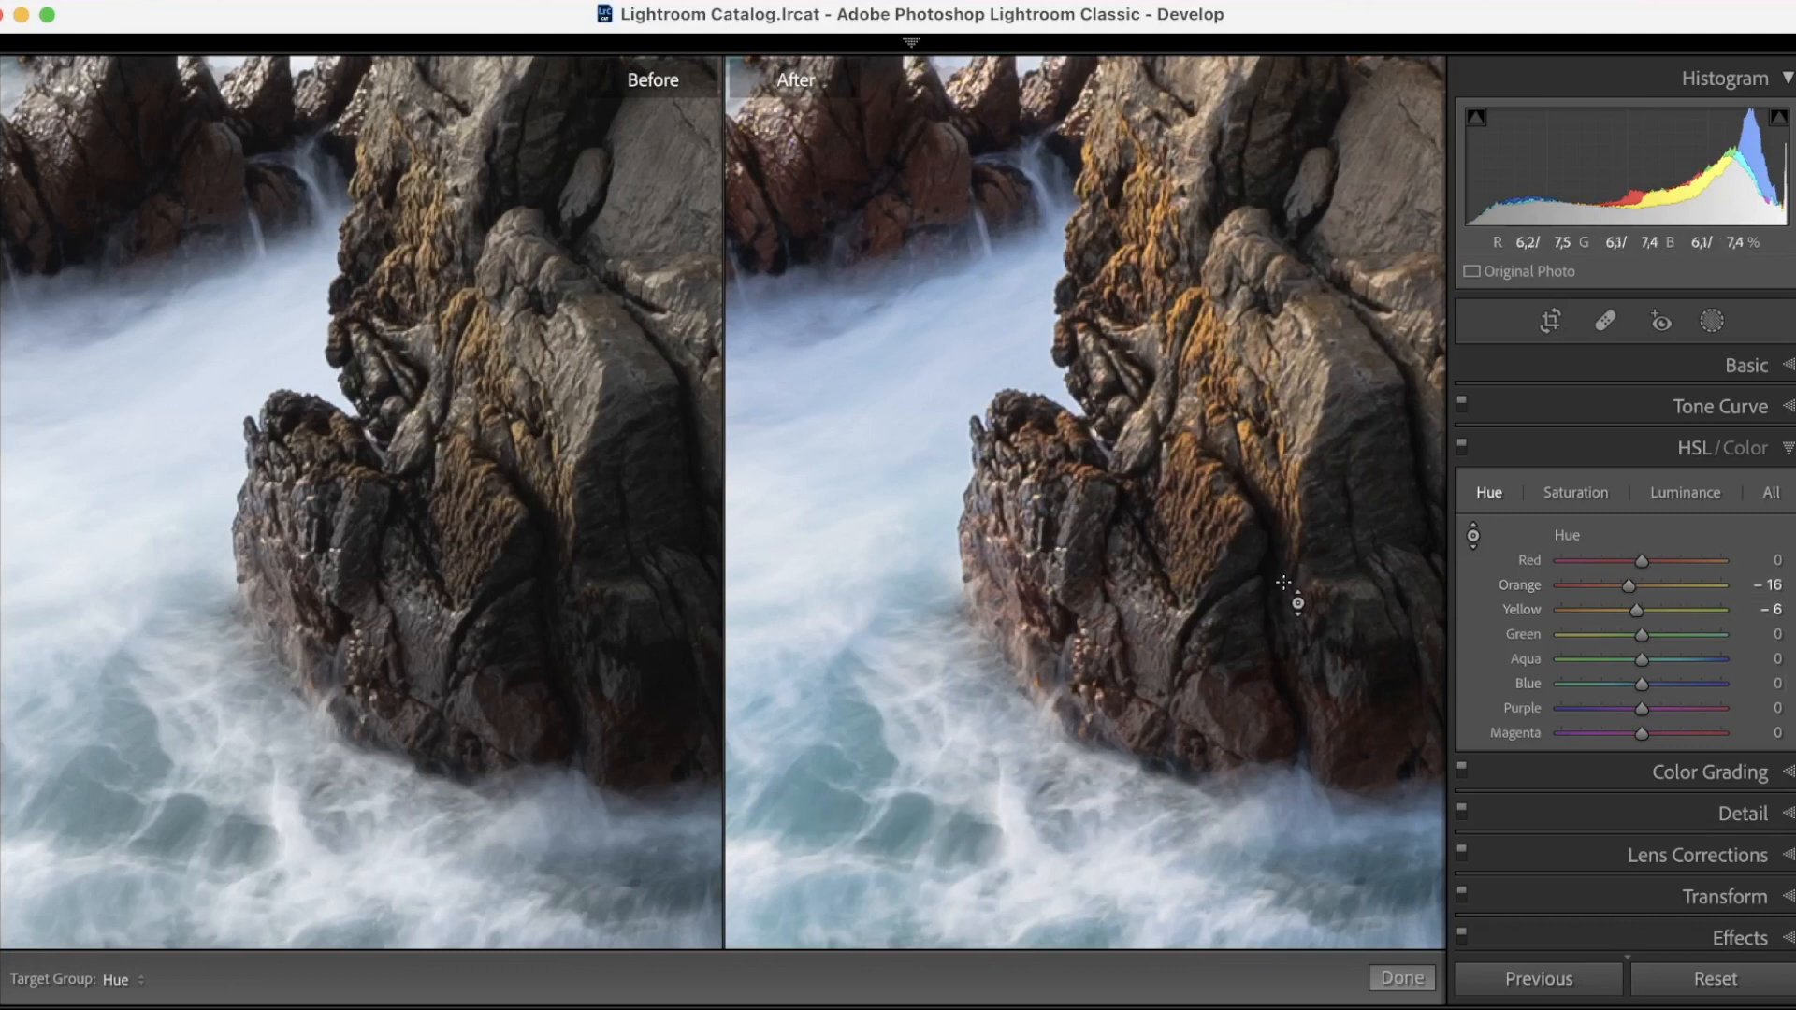
left_click(1473, 537)
- Magnify the breaking wave and use targeted adjustment on the water to set Aqua hue to +4 and Blue hue to +3
left_click_drag(1219, 633, 1016, 325)
left_click(1017, 326)
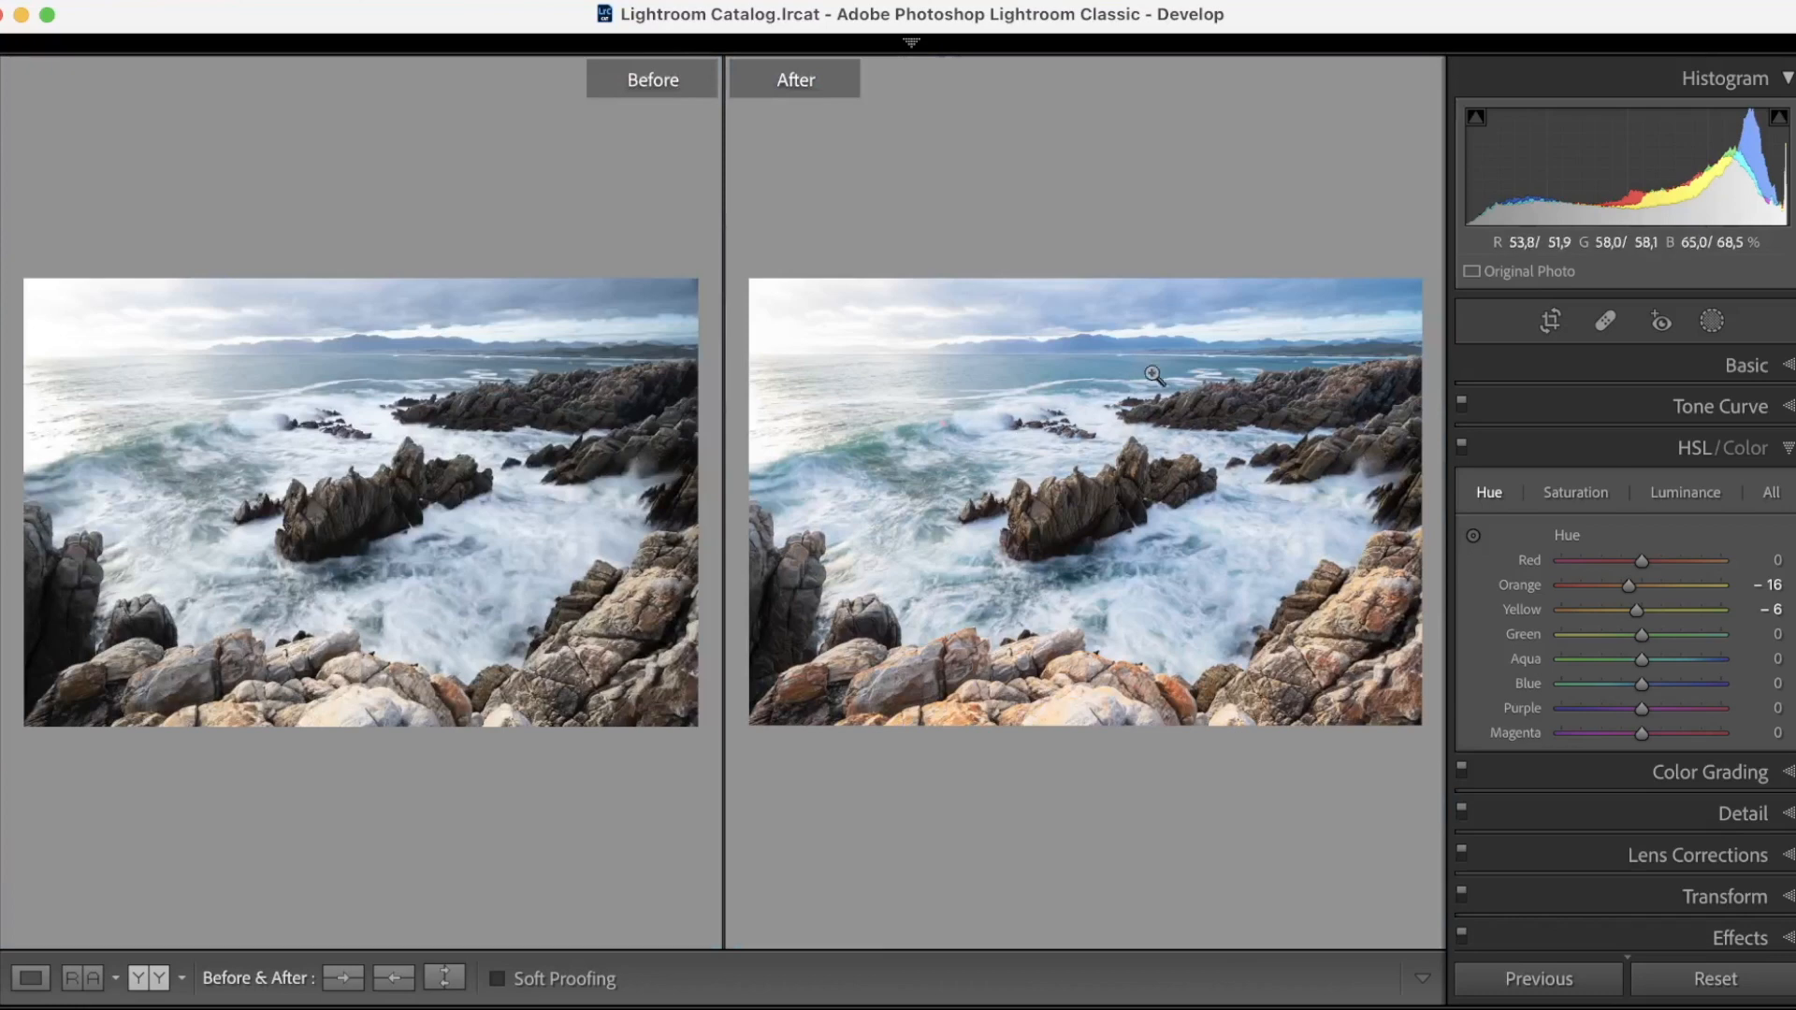
left_click(871, 458)
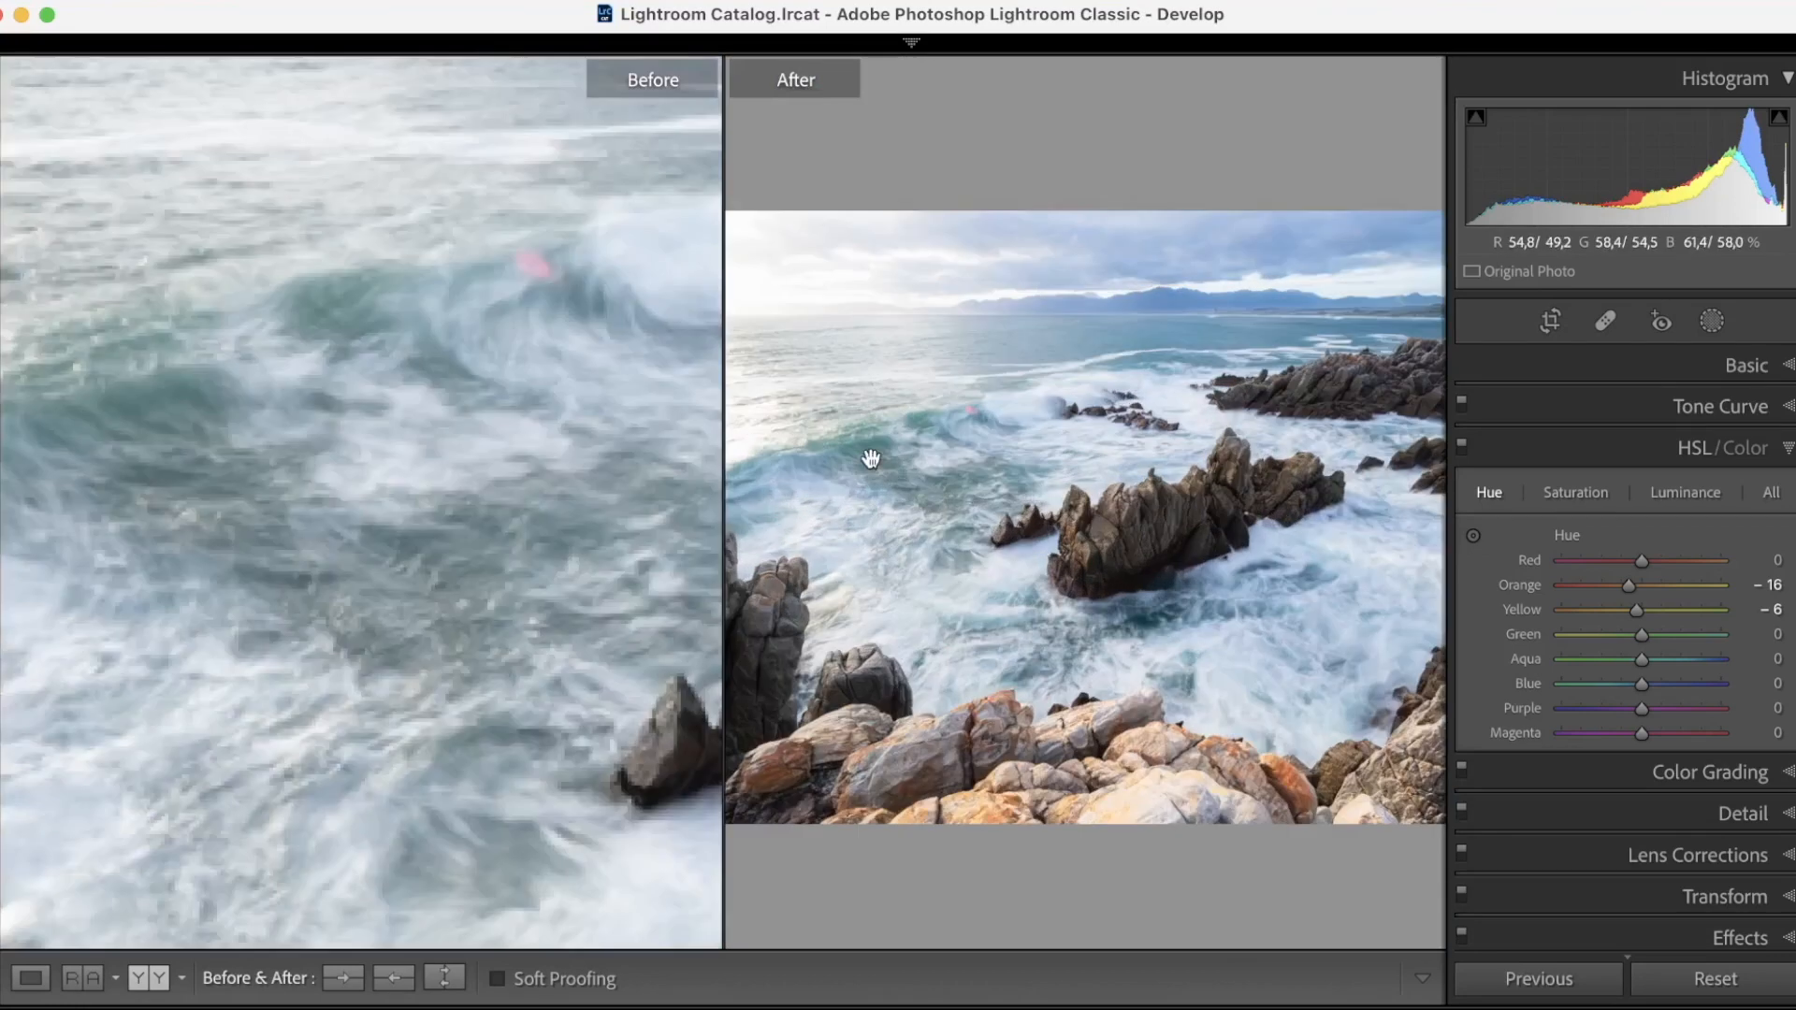
left_click_drag(975, 421, 1182, 521)
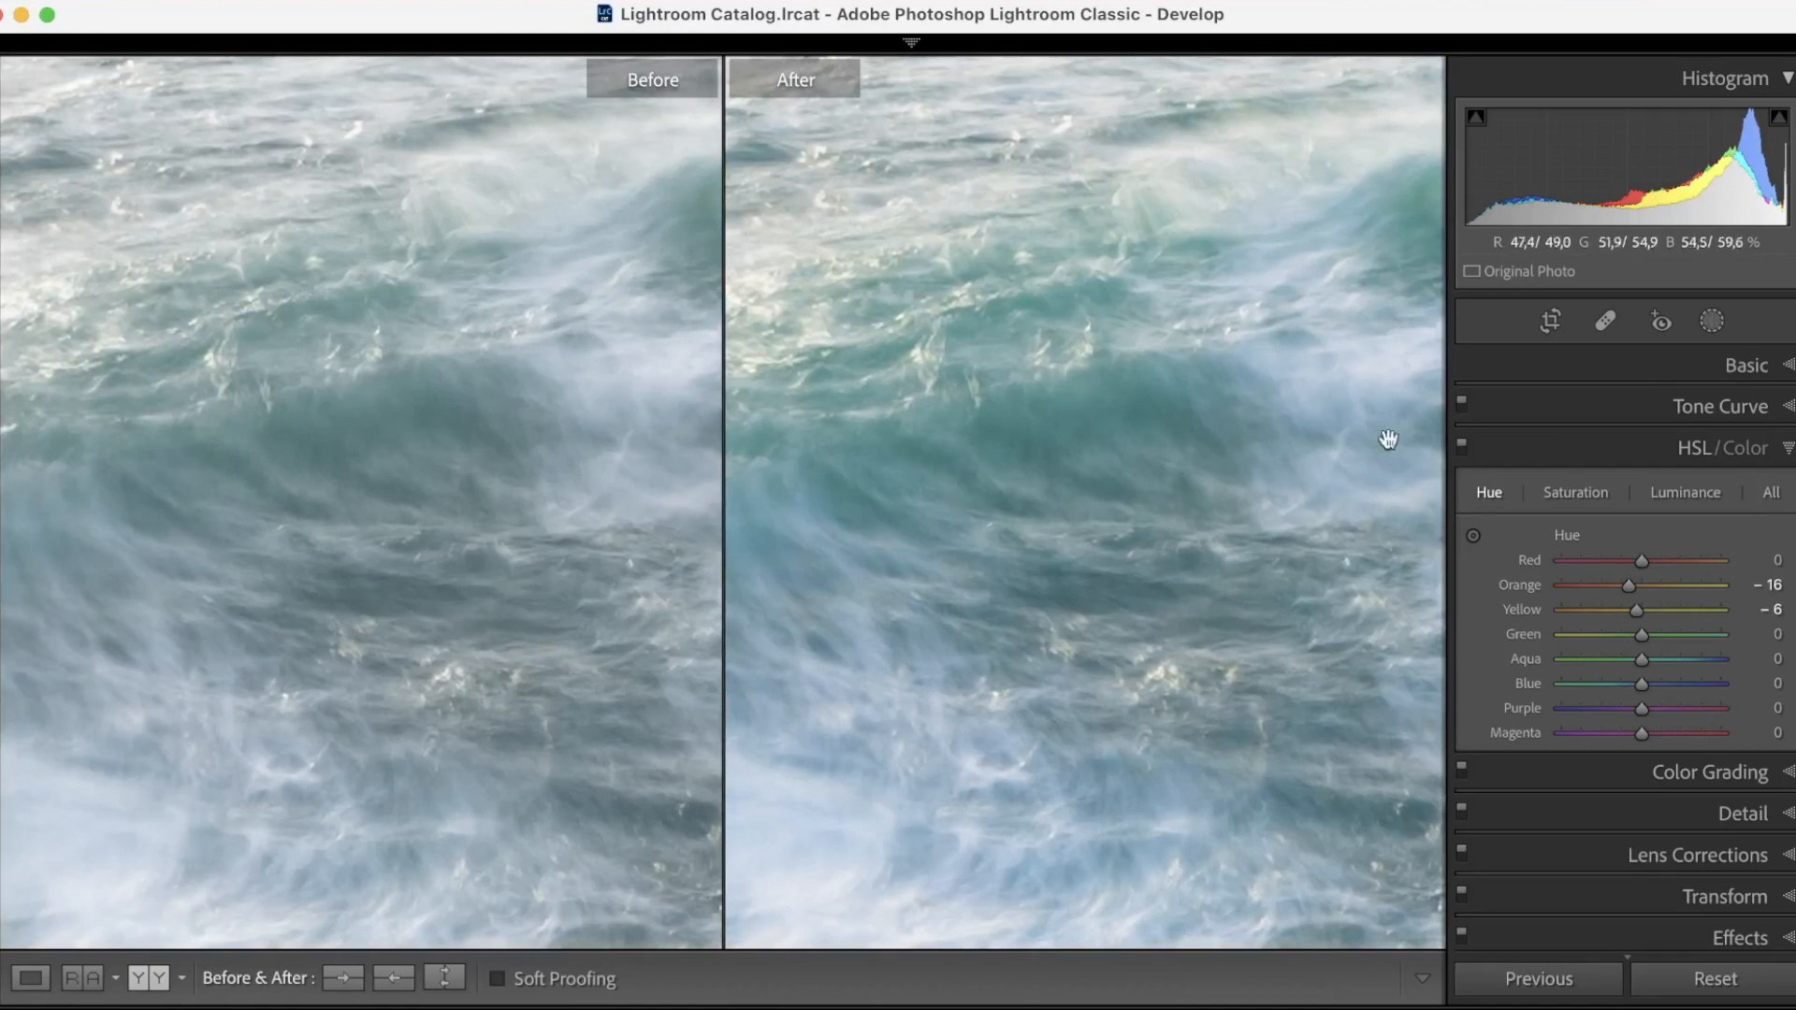
left_click(1473, 536)
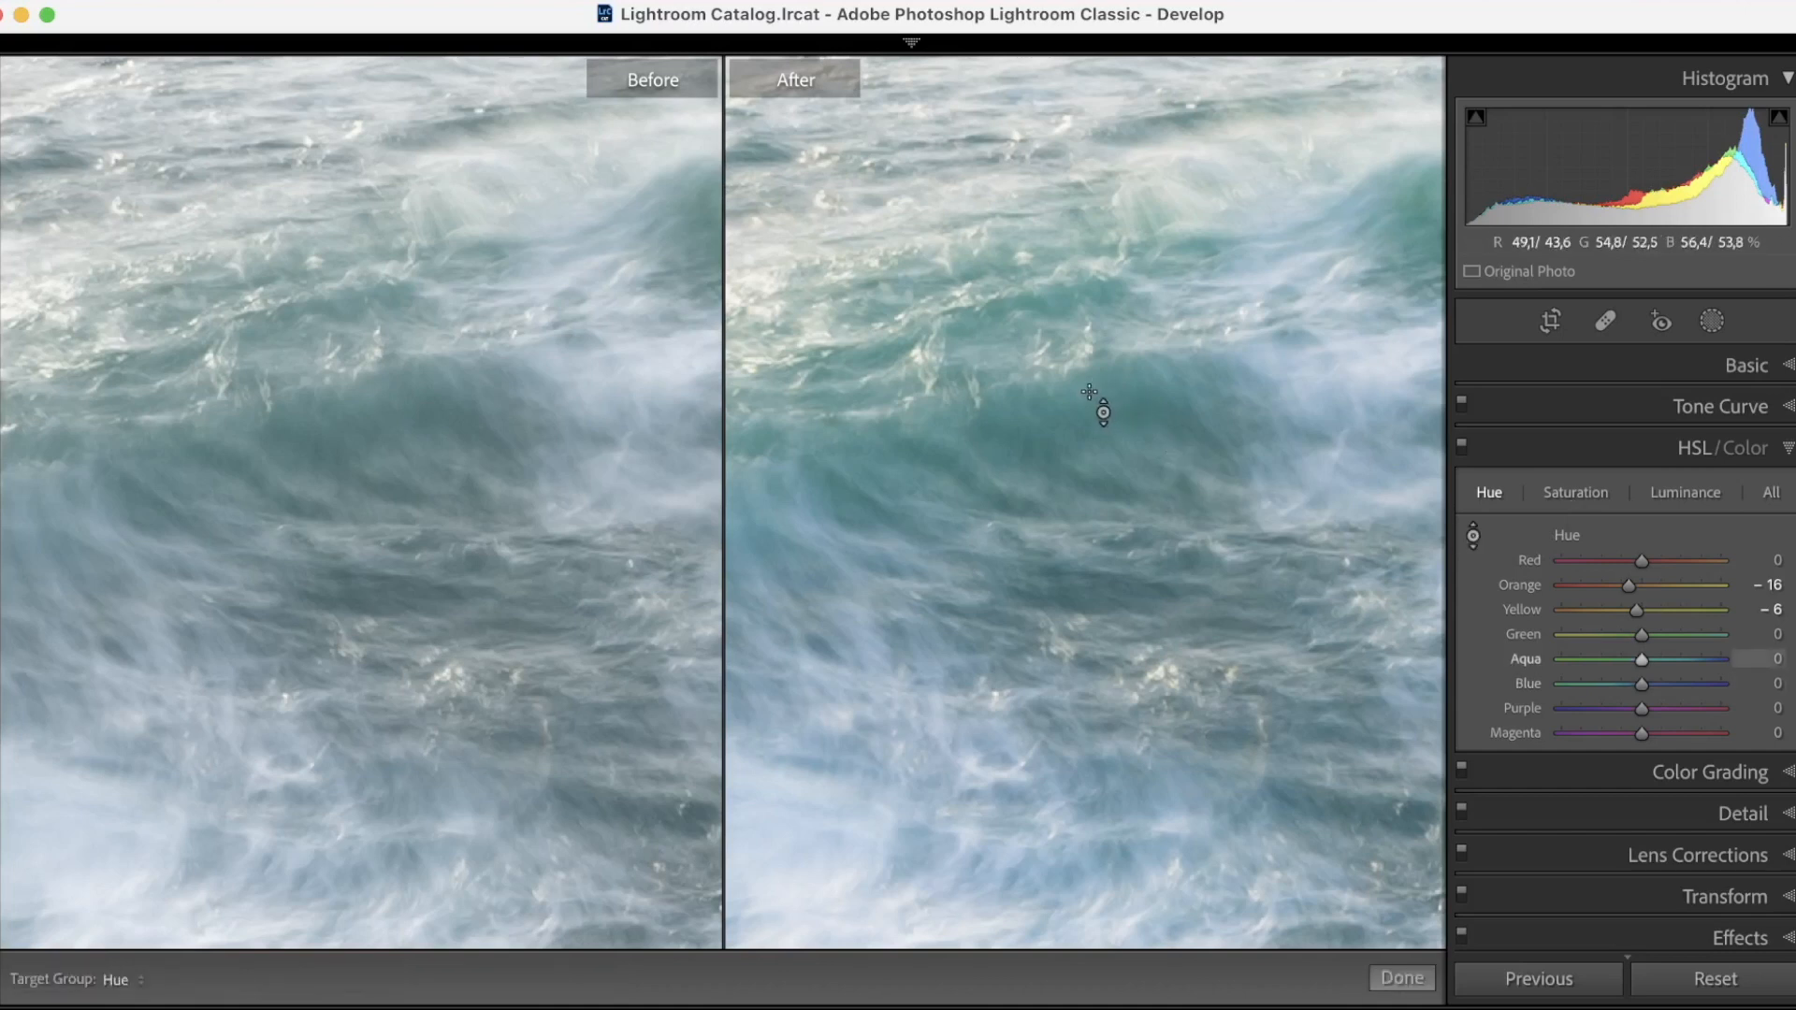
mouse_move(1084, 579)
left_mouse_down()
mouse_move(1085, 524)
mouse_move(1085, 567)
left_mouse_up()
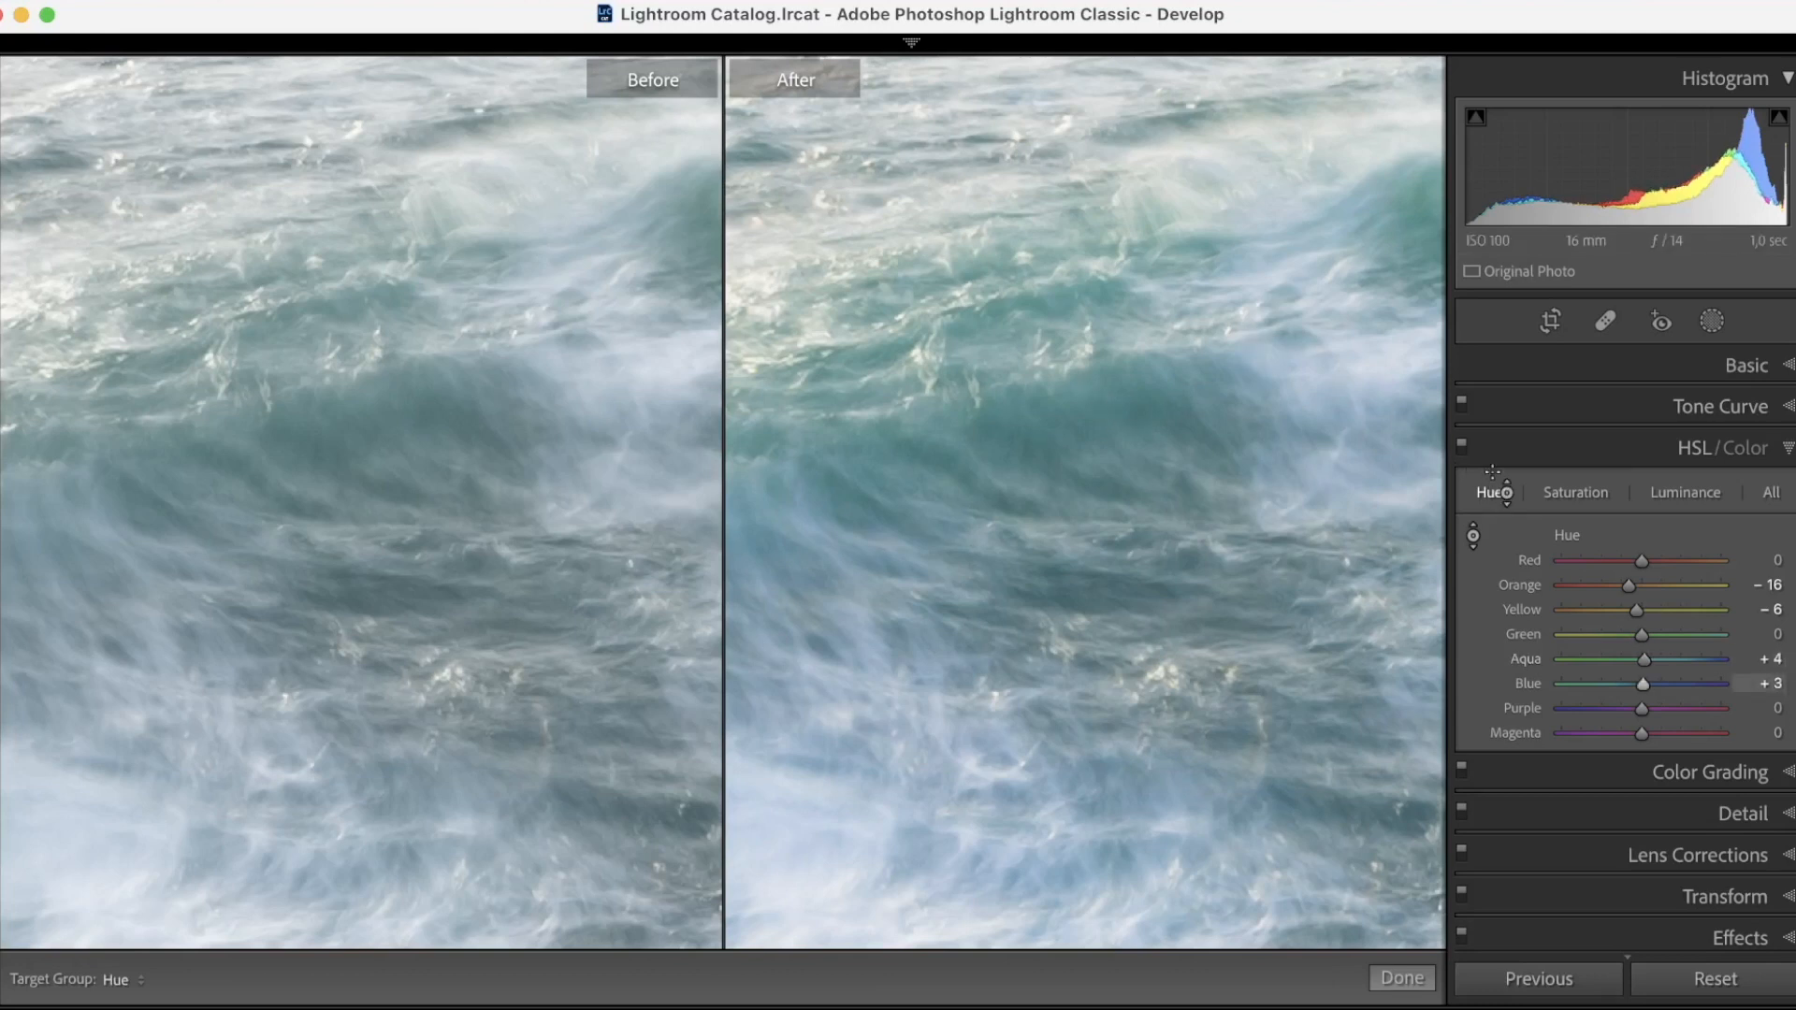
- Set the HSL saturation of Aqua to +24 and Blue to +21 from the wave, leaving targeted adjustment
left_click(1563, 501)
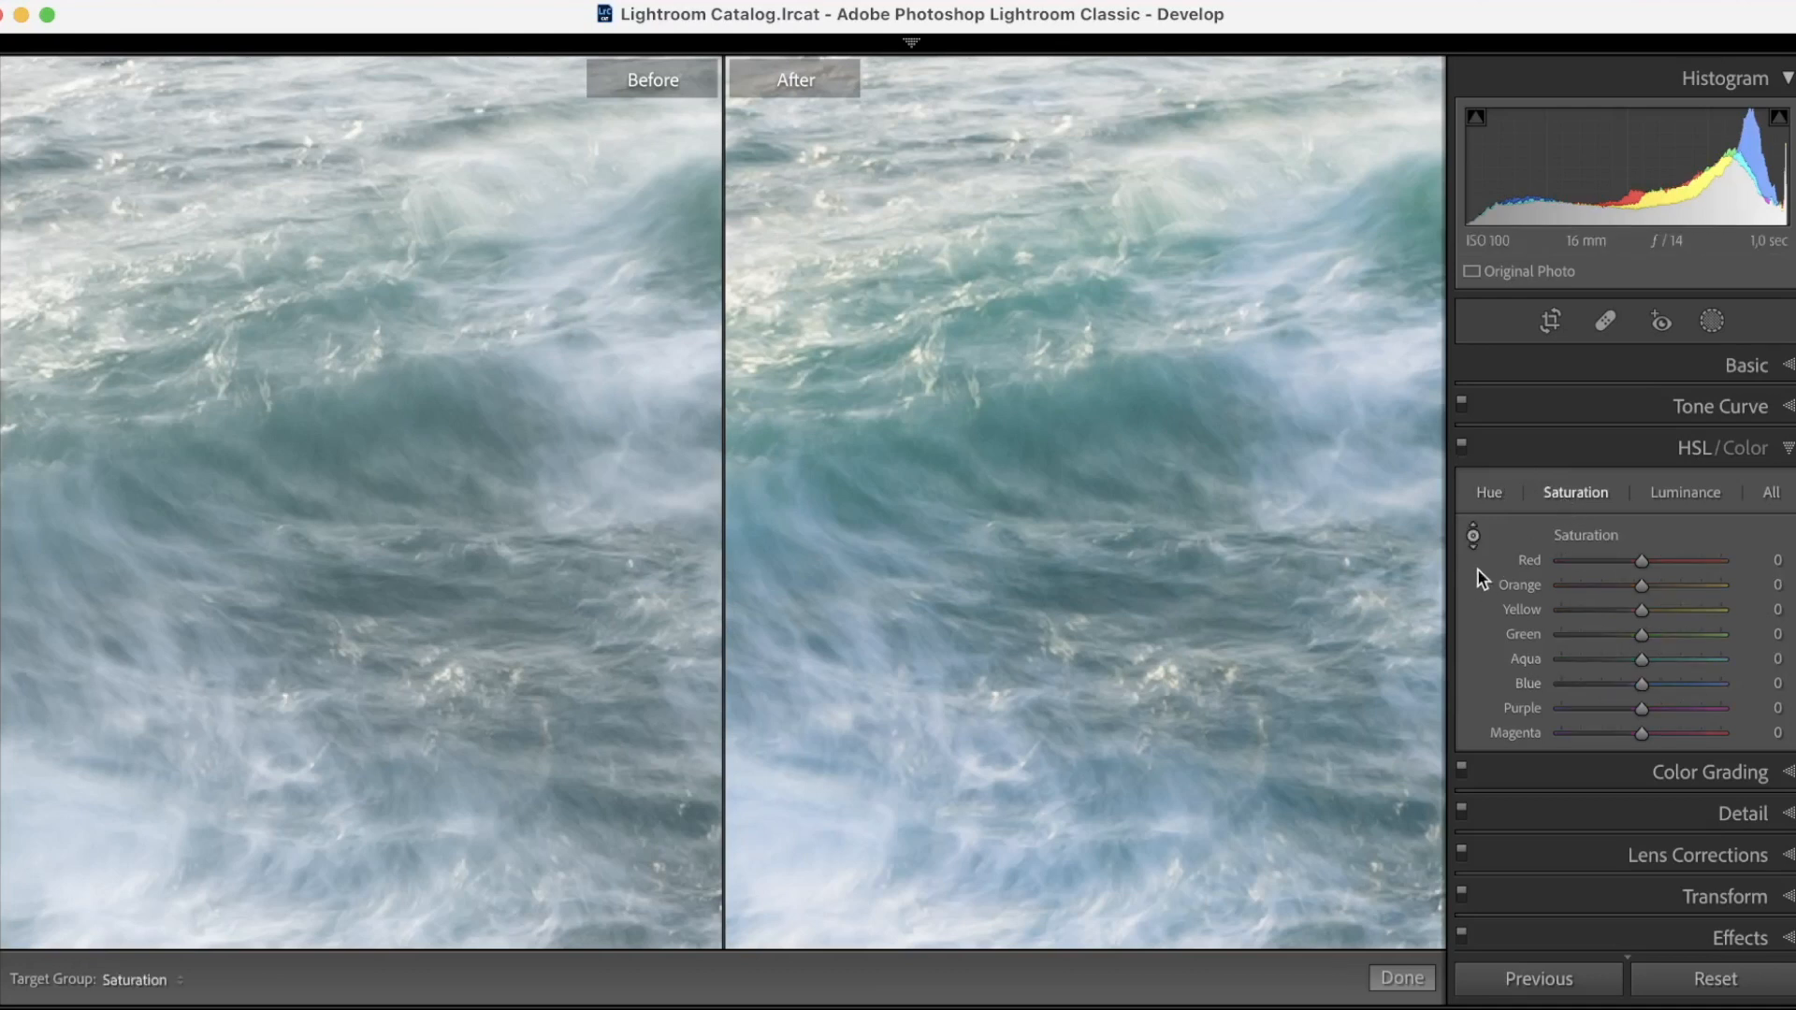
left_click(1474, 538)
left_click(1475, 537)
mouse_move(1059, 416)
left_mouse_down()
mouse_move(1059, 366)
mouse_move(1059, 385)
left_mouse_up()
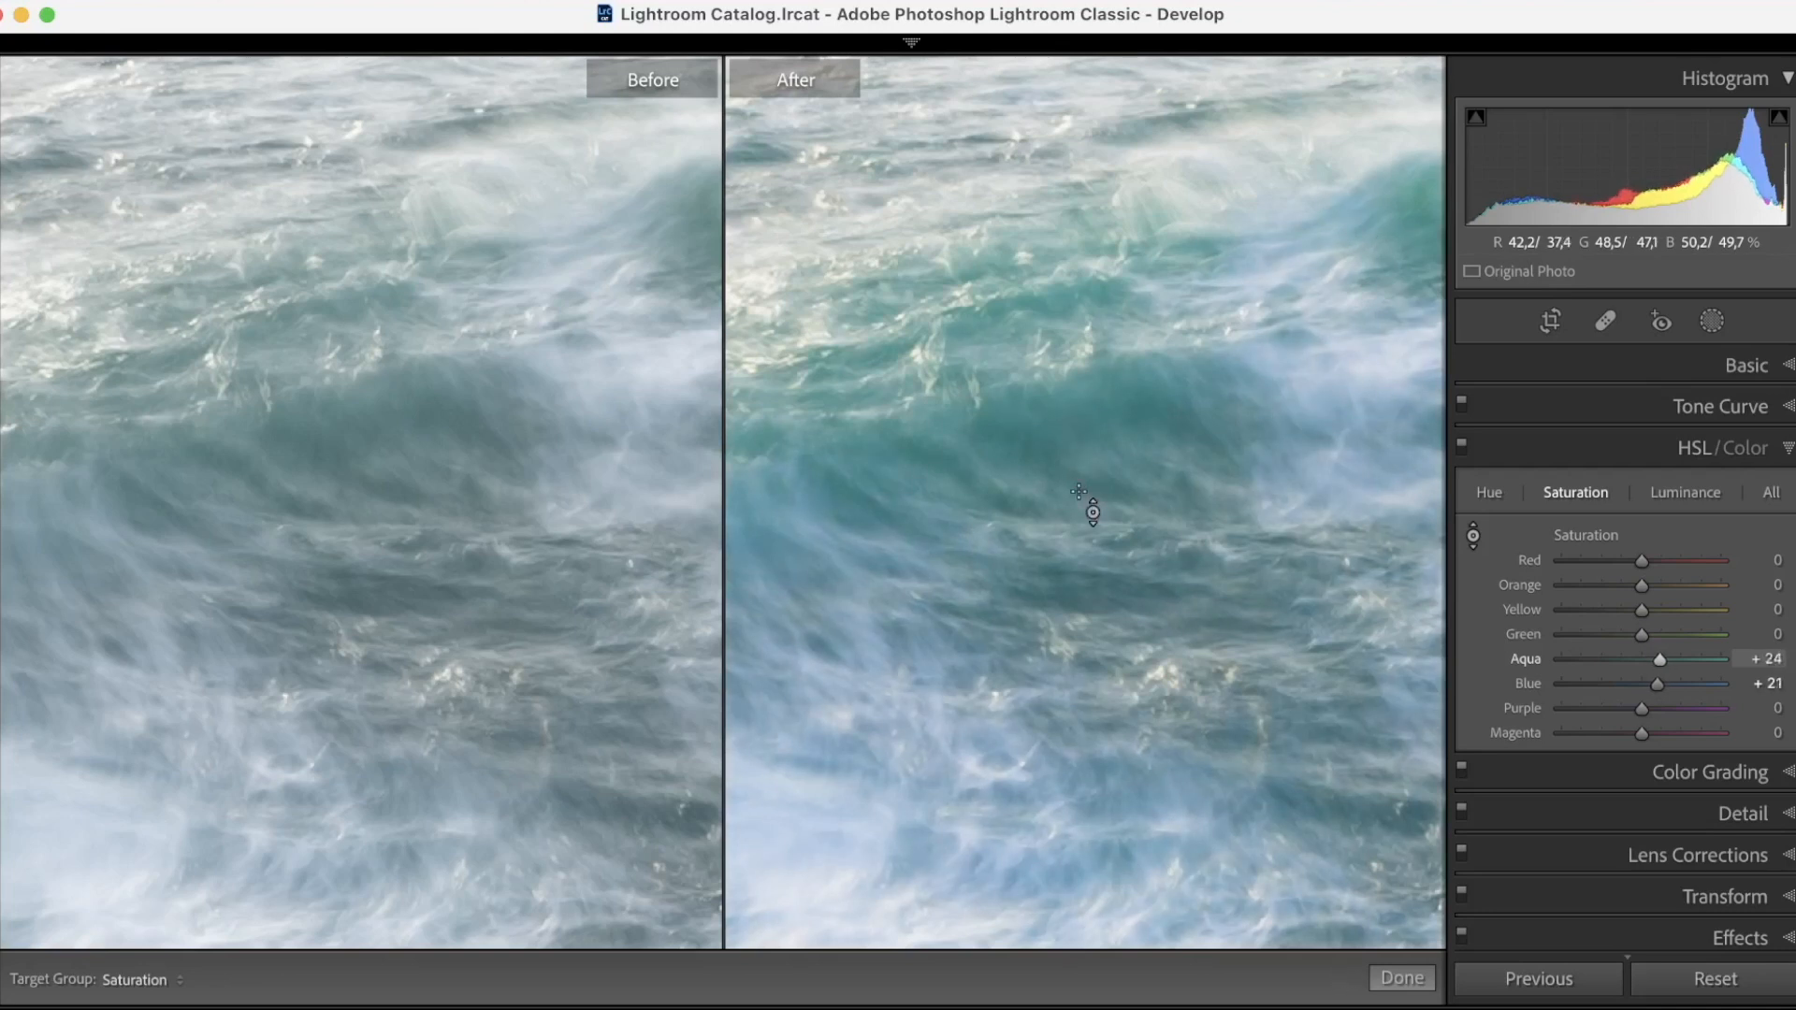
left_click(1473, 535)
- Compare the whole seascape and the orange foreground rocks before and after the edits
left_click(935, 492)
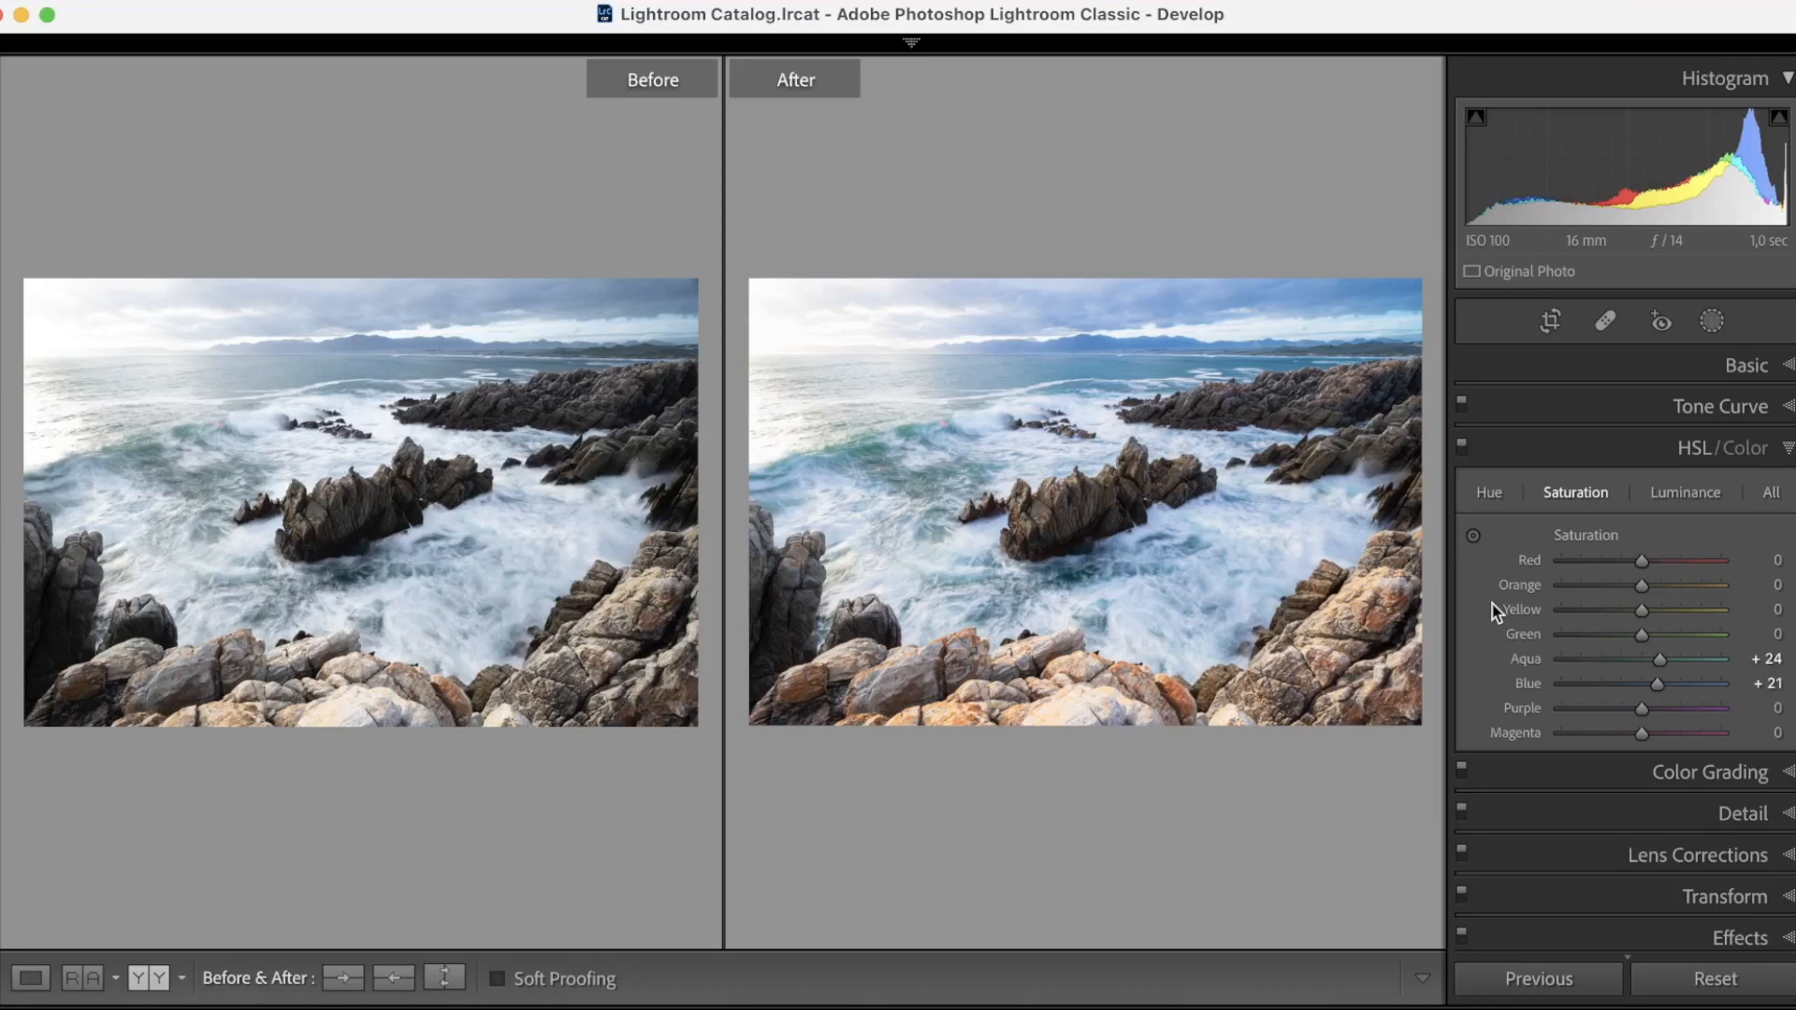
left_click(936, 713)
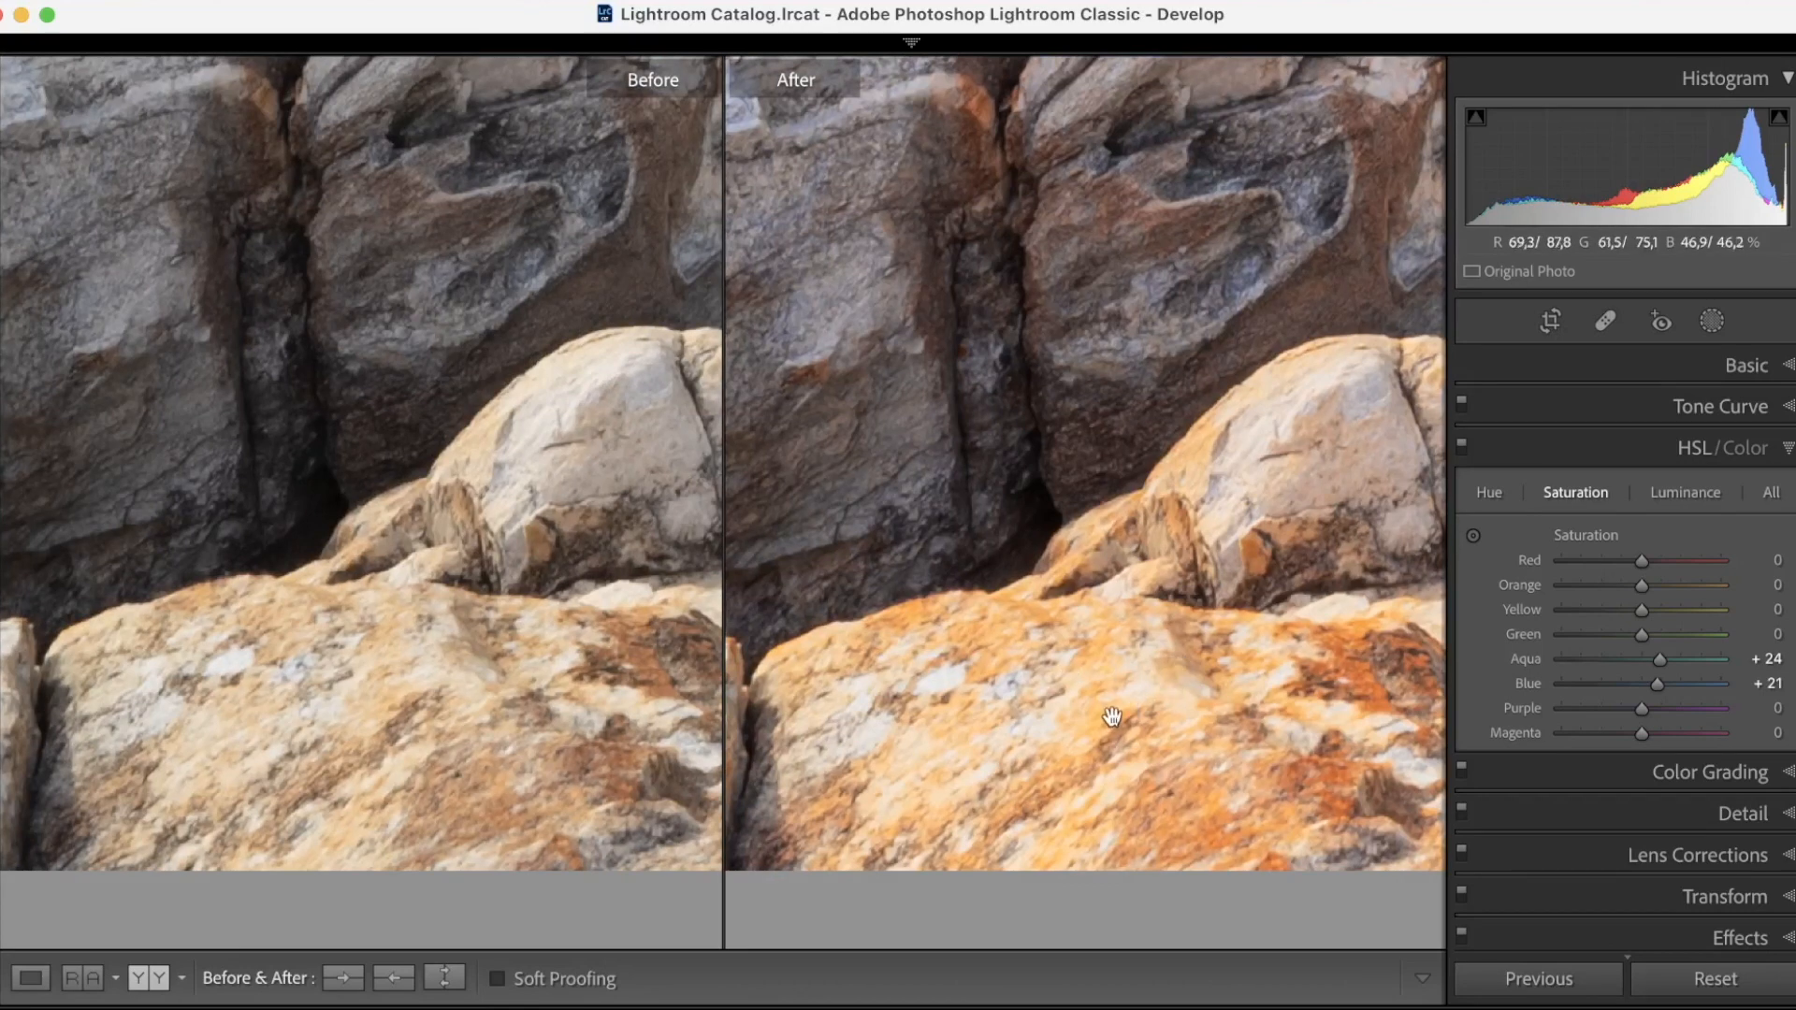
left_click_drag(1072, 707, 1068, 571)
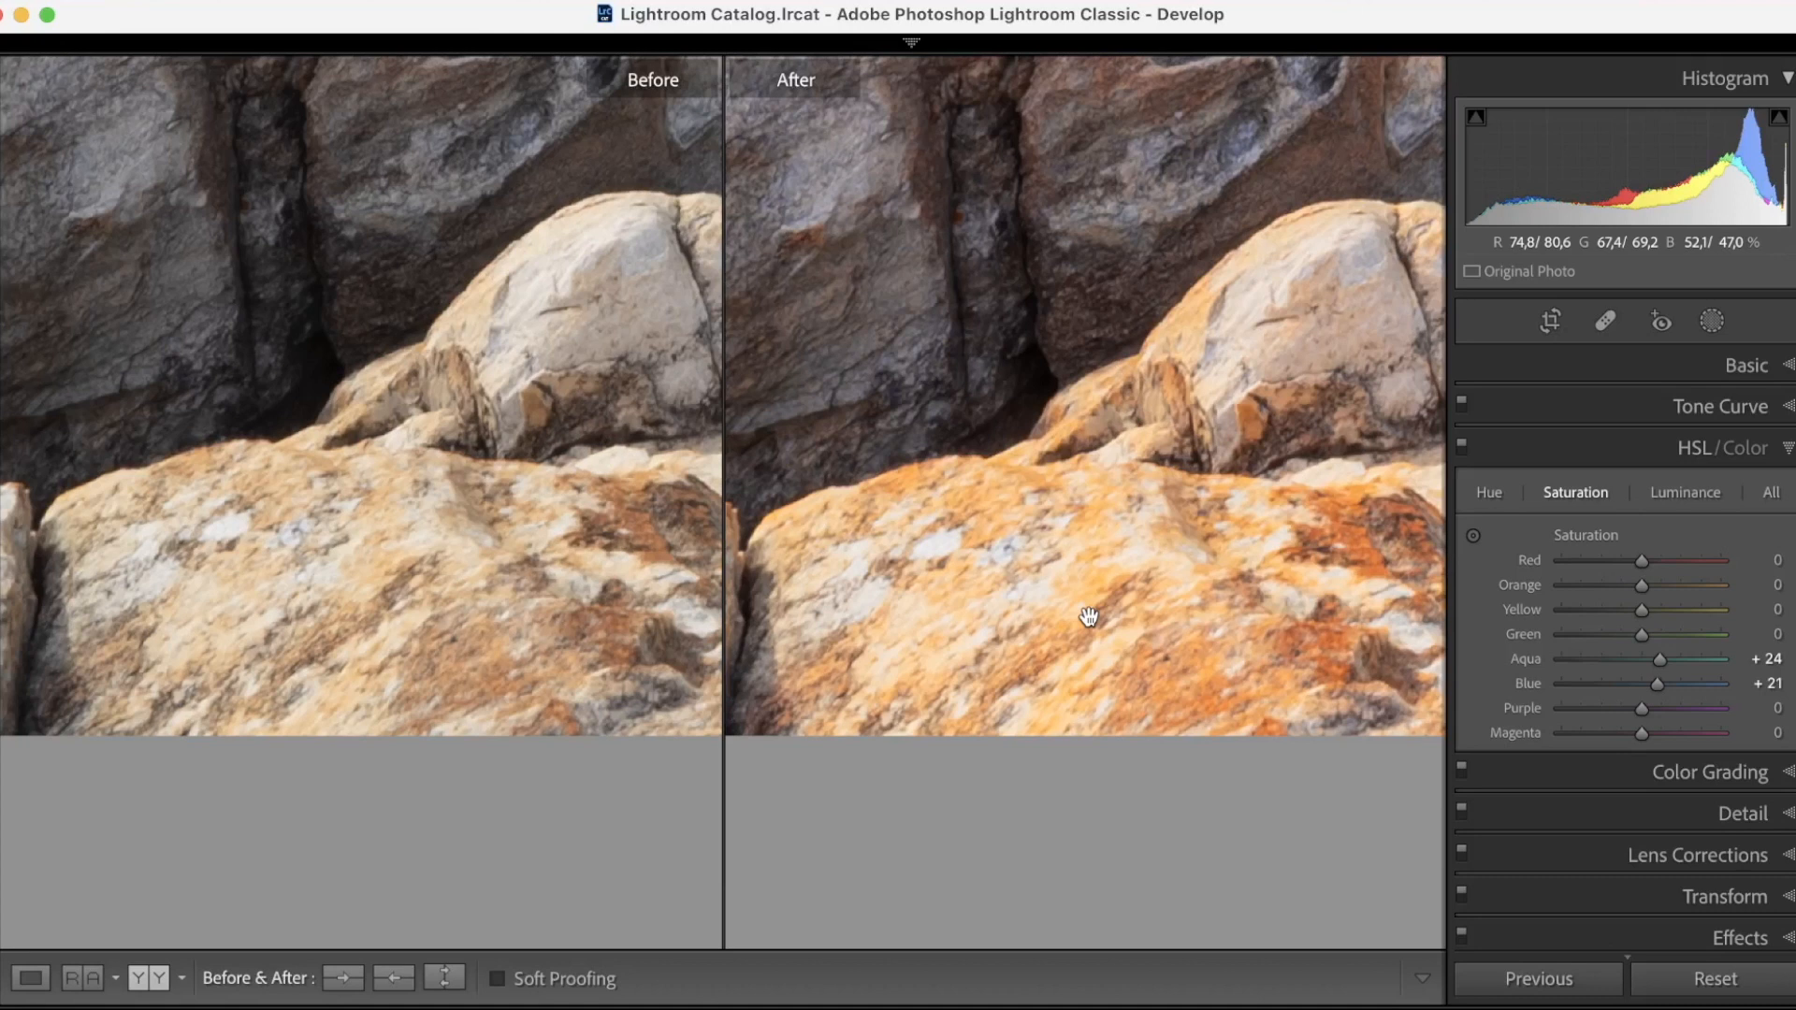
left_click(1122, 563)
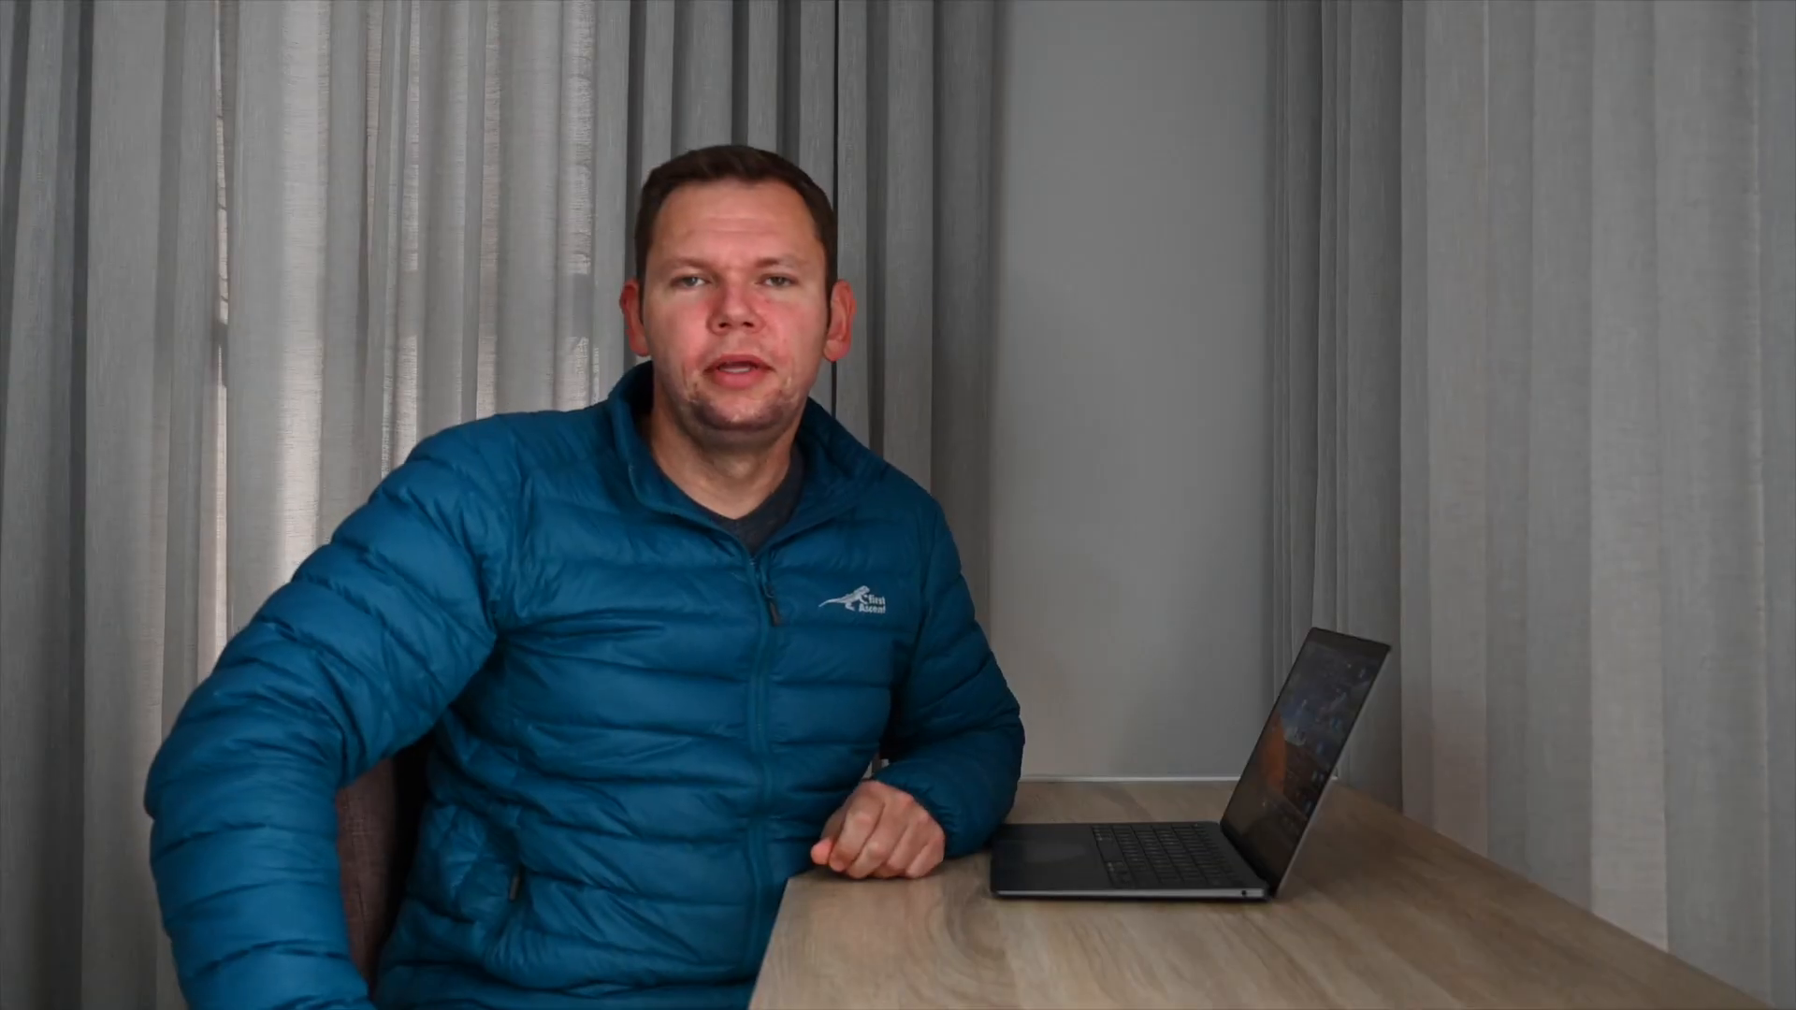